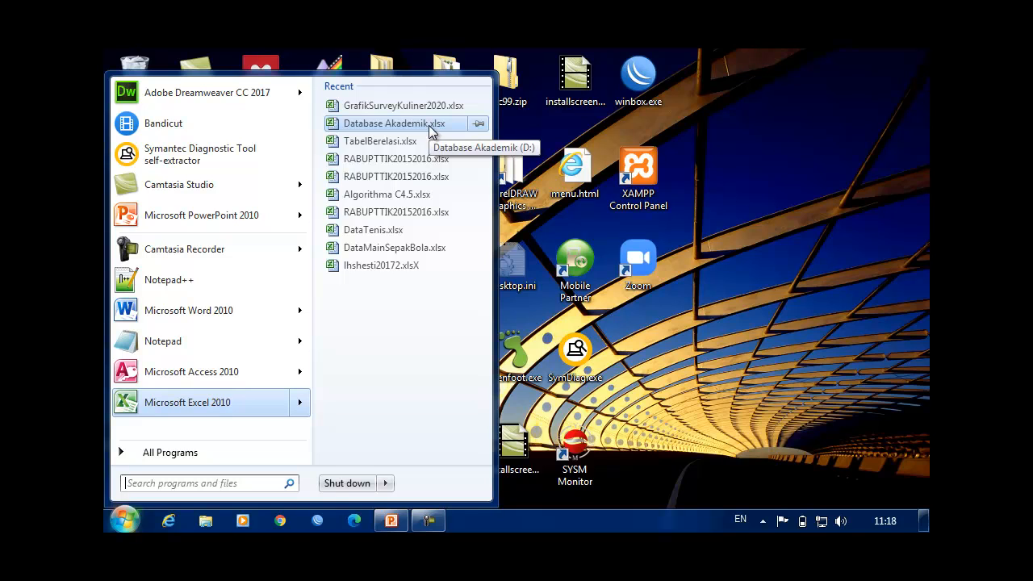
# - Open the Database Akademik.xlsx workbook in Excel and show the Fakultas sheet
pyautogui.click(429, 127)
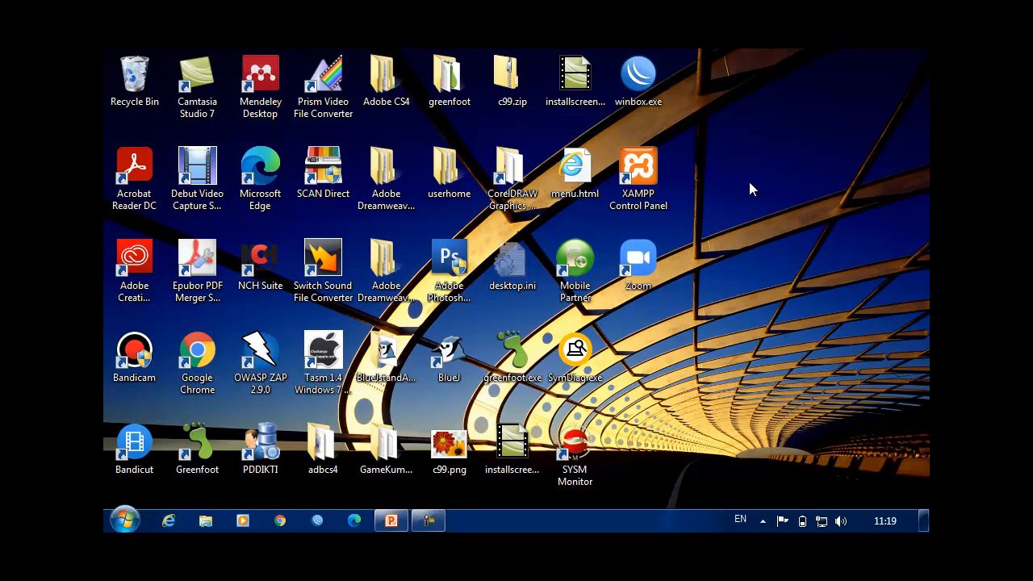
pyautogui.hotkey('ctrl', 'alt', 'e')
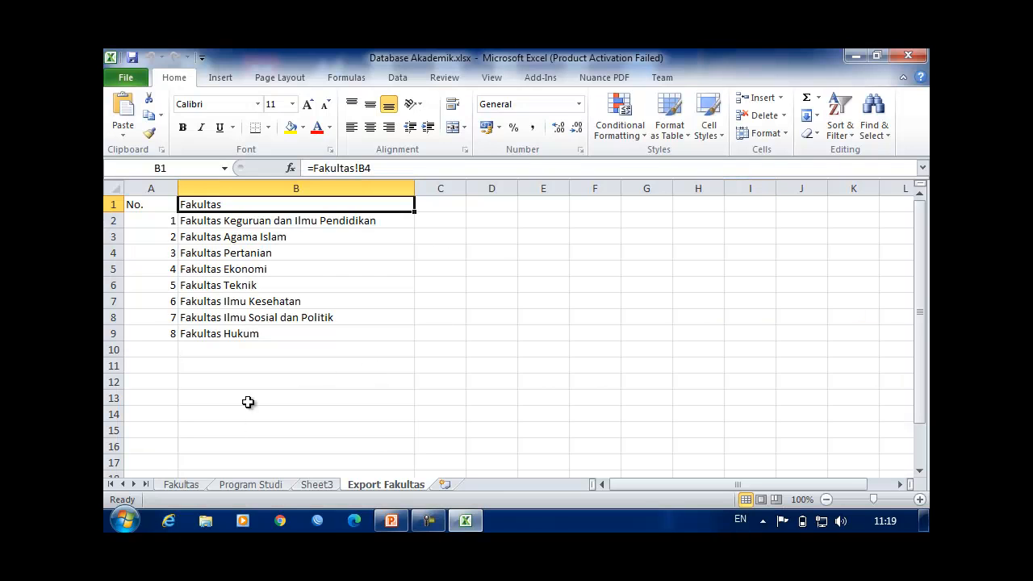
pyautogui.click(181, 485)
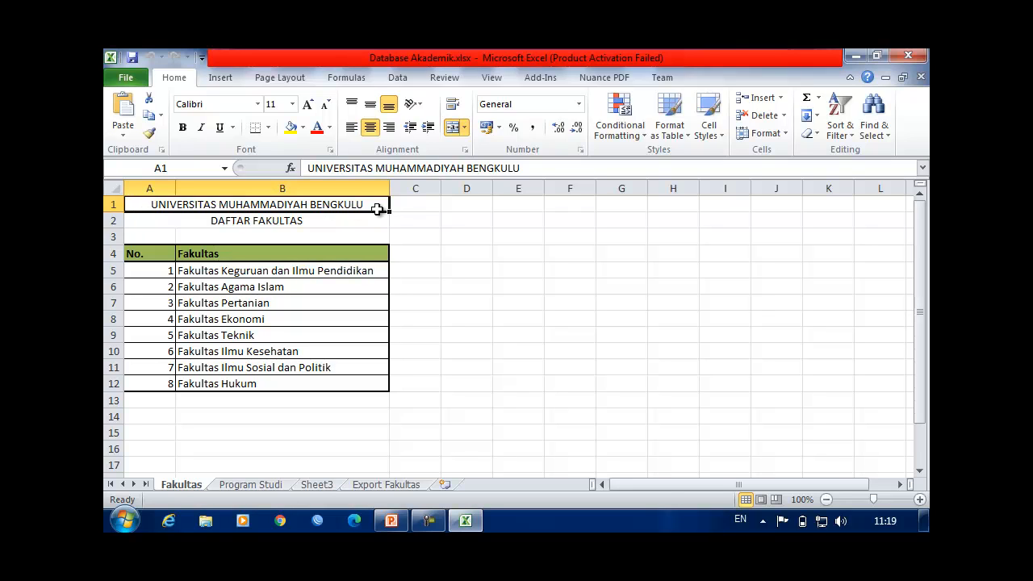
# - Compare the No. and Fakultas header cells on the Fakultas sheet with the linked header formulas on the Export Fakultas sheet
pyautogui.click(157, 257)
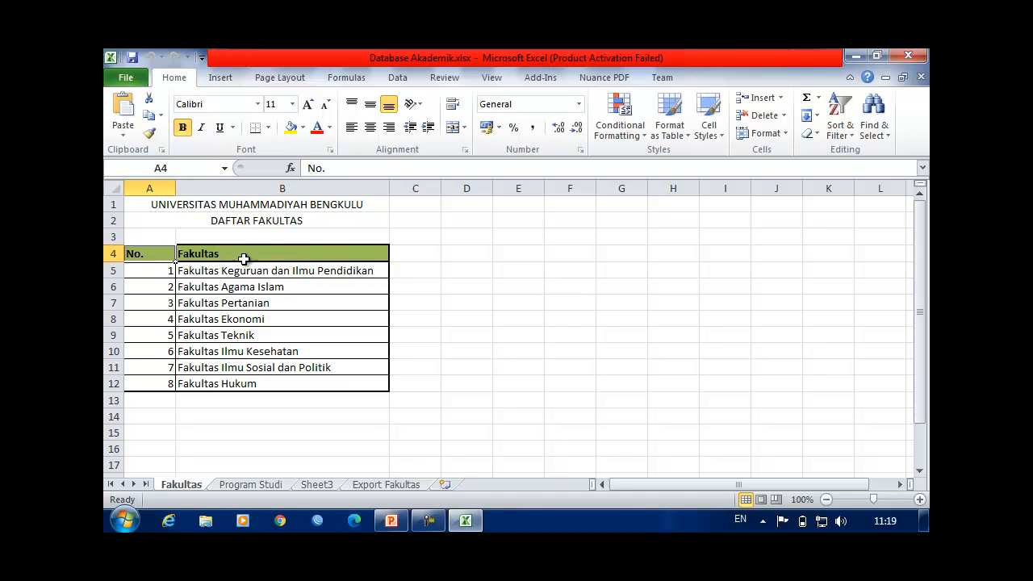
pyautogui.click(333, 252)
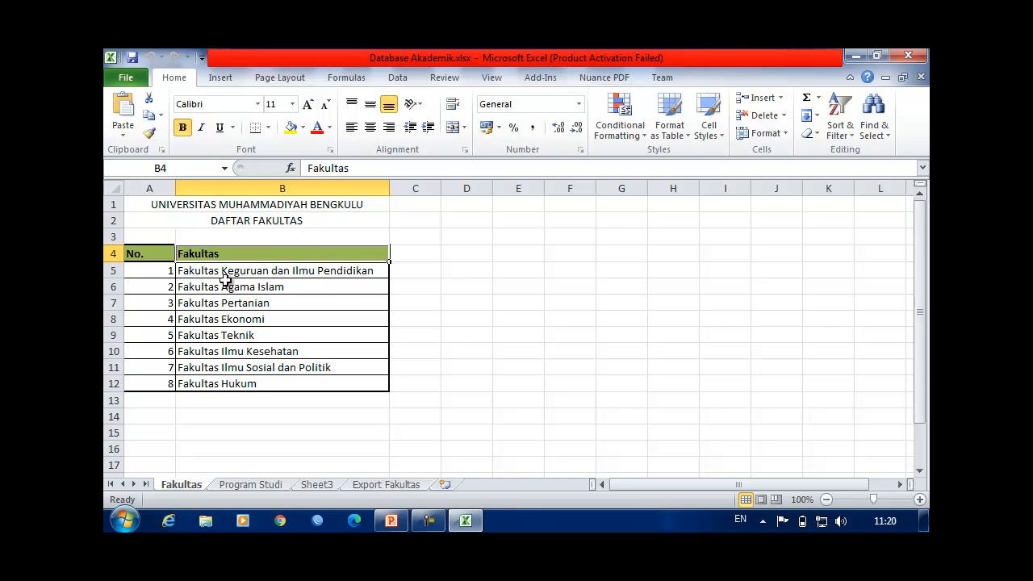
pyautogui.click(386, 485)
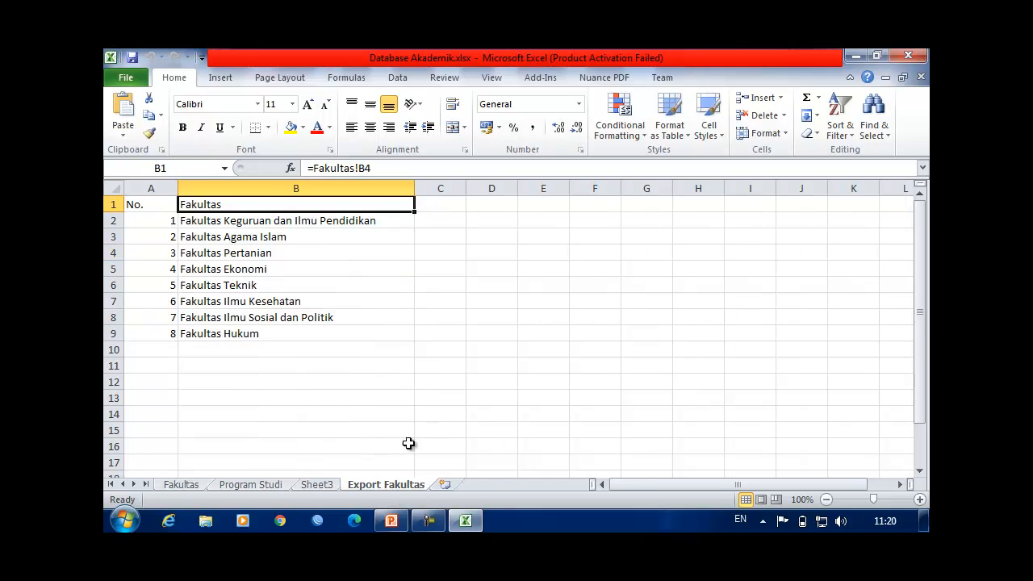
pyautogui.click(155, 205)
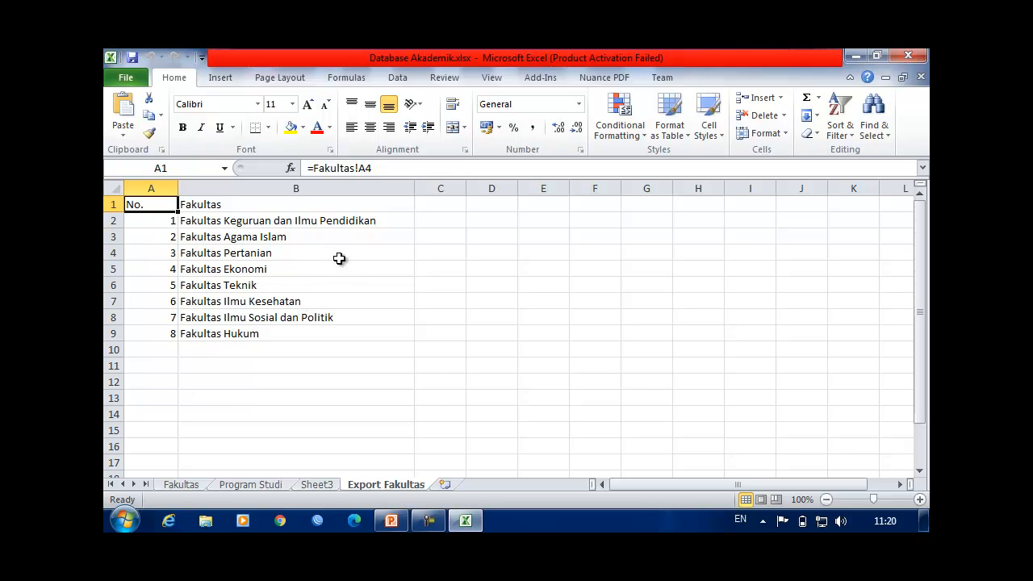
pyautogui.click(181, 484)
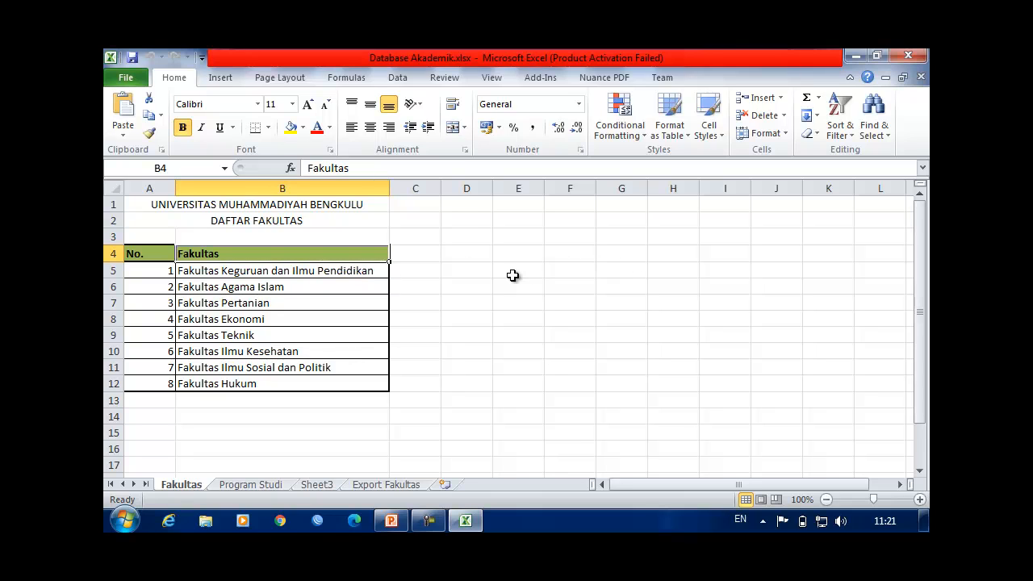
pyautogui.click(489, 282)
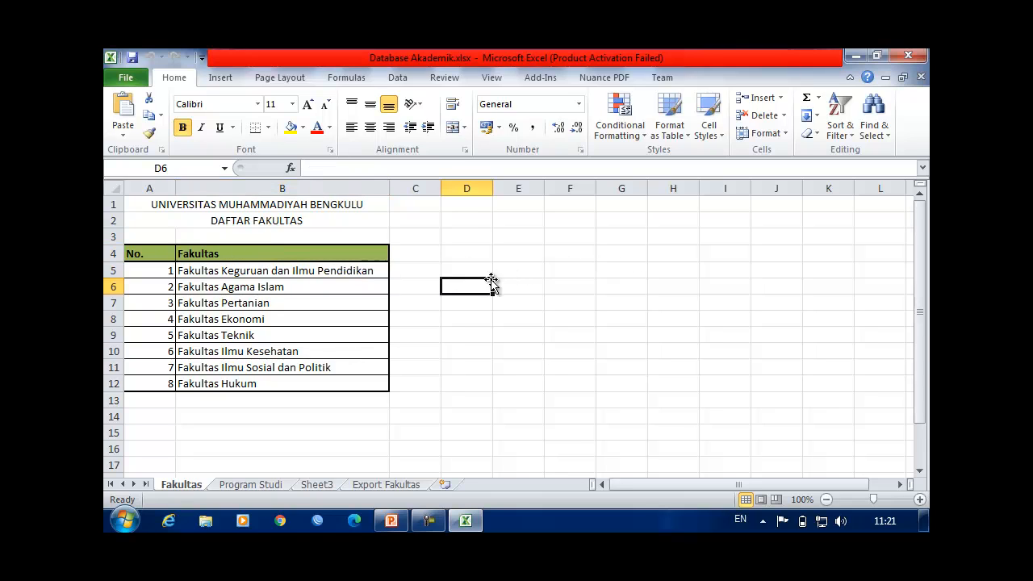
pyautogui.click(380, 486)
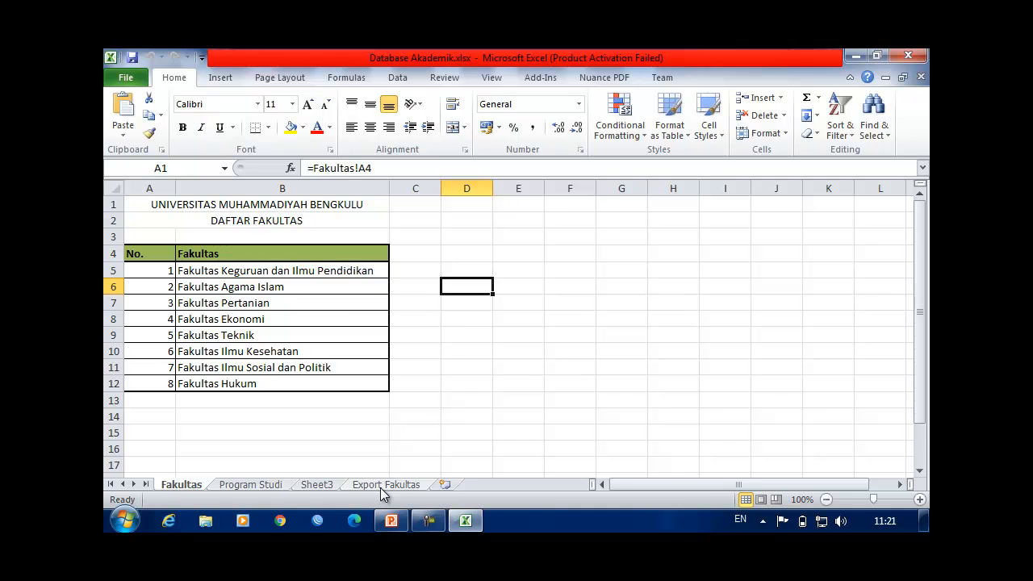
pyautogui.click(179, 486)
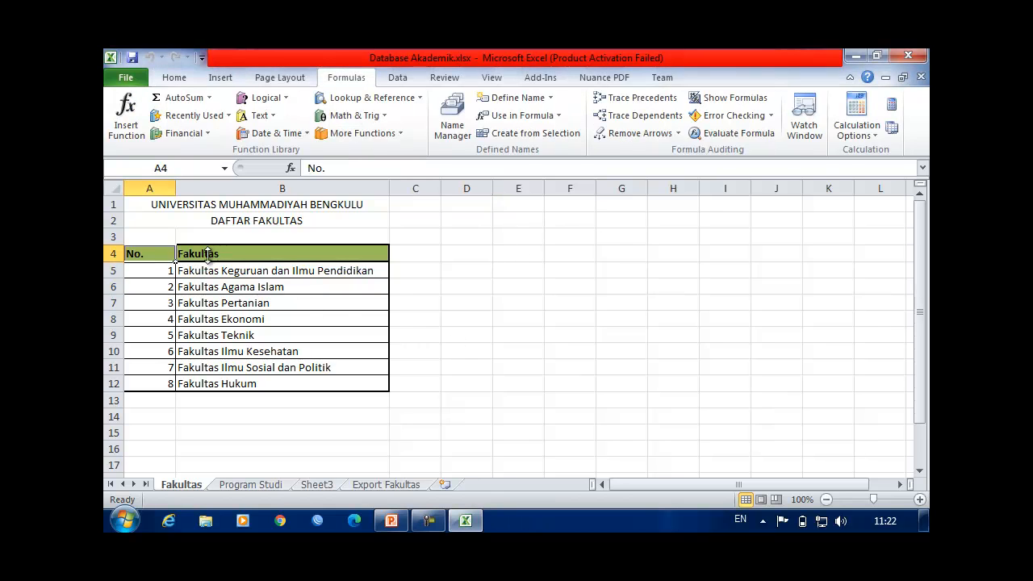
# - Define the workbook-level name DaftarFakultas for the faculty table in A4:B12 on the Fakultas sheet, including its header row
pyautogui.click(173, 77)
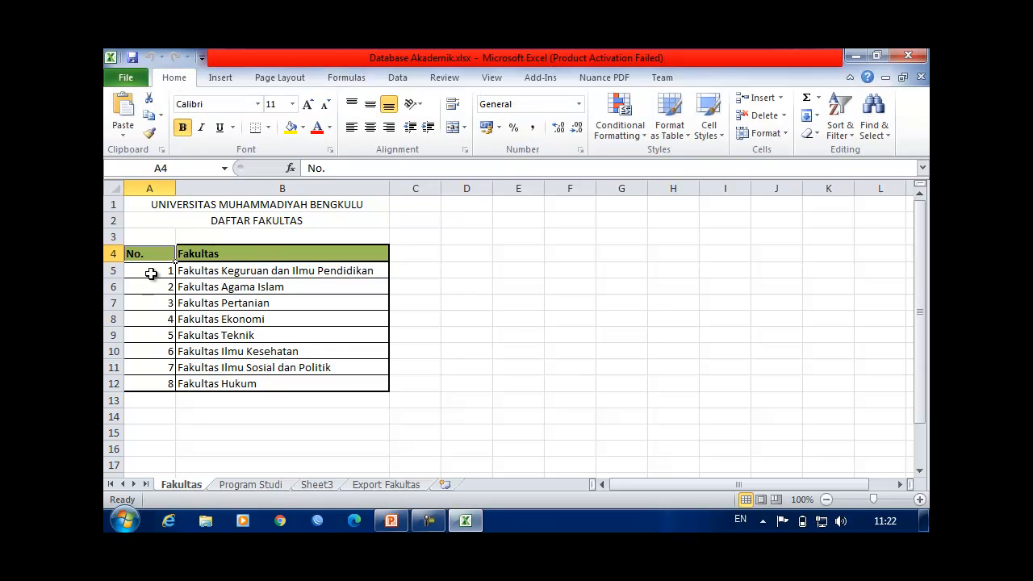
pyautogui.moveTo(157, 254); pyautogui.dragTo(323, 385)
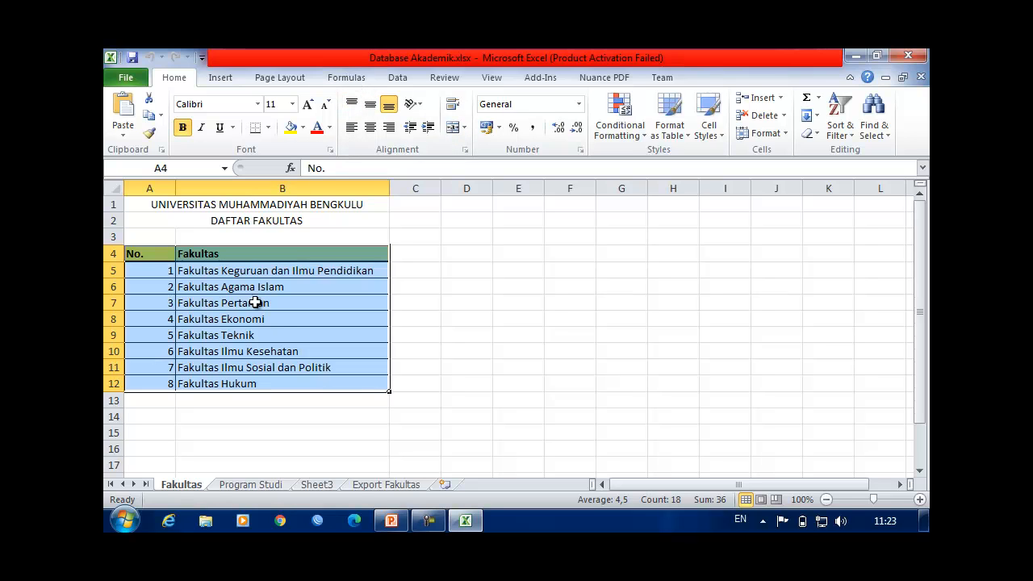
pyautogui.click(155, 254)
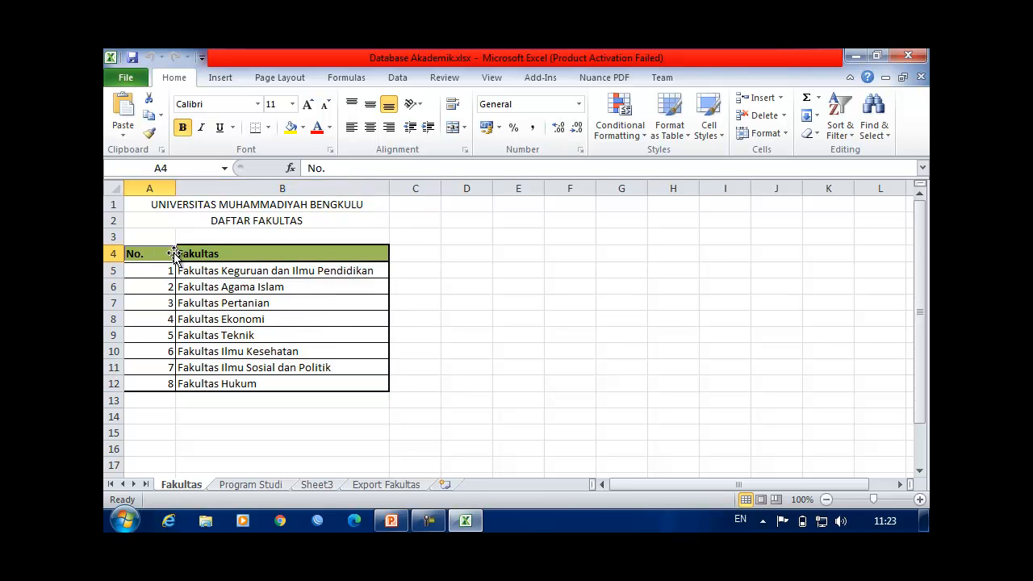
pyautogui.keyDown('shift'); pyautogui.click(373, 384); pyautogui.keyUp('shift')
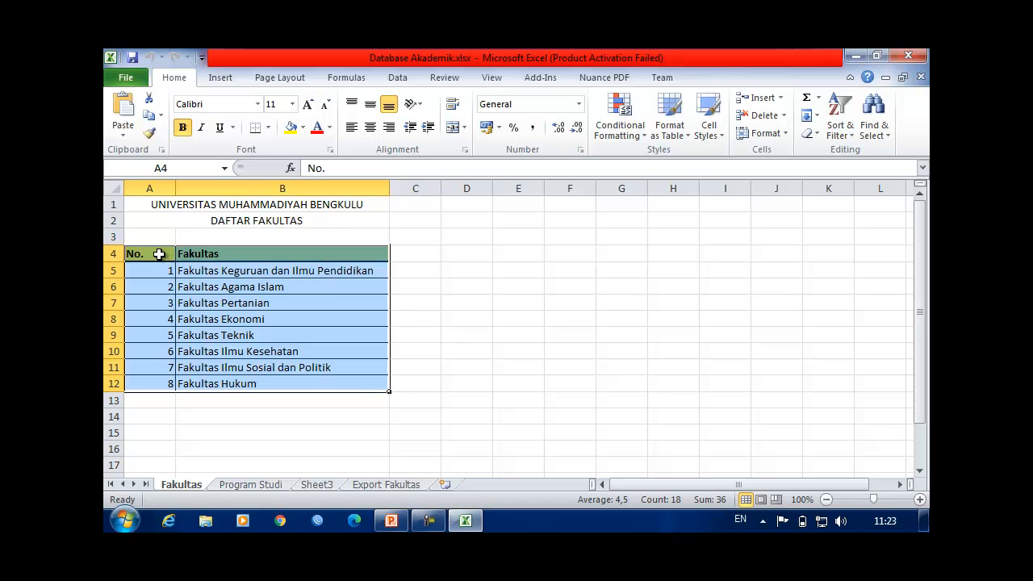
pyautogui.click(159, 254)
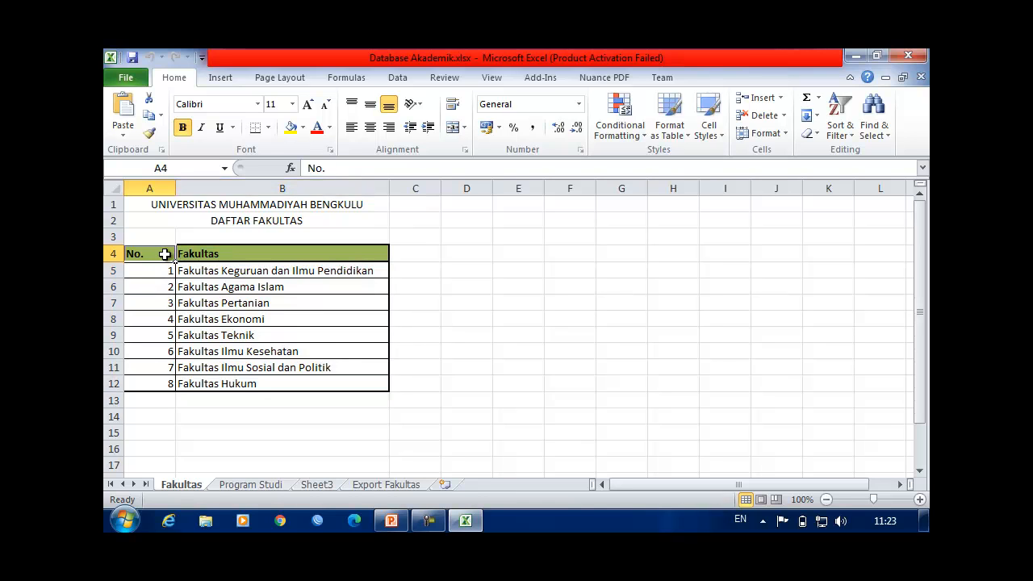
pyautogui.keyDown('shift'); pyautogui.click(356, 386); pyautogui.keyUp('shift')
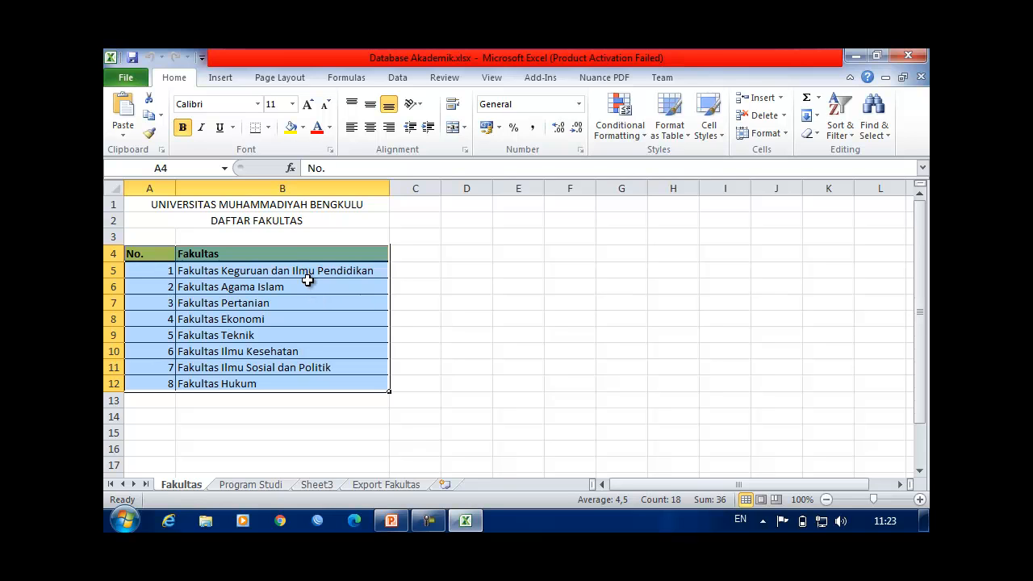
pyautogui.rightClick(272, 282)
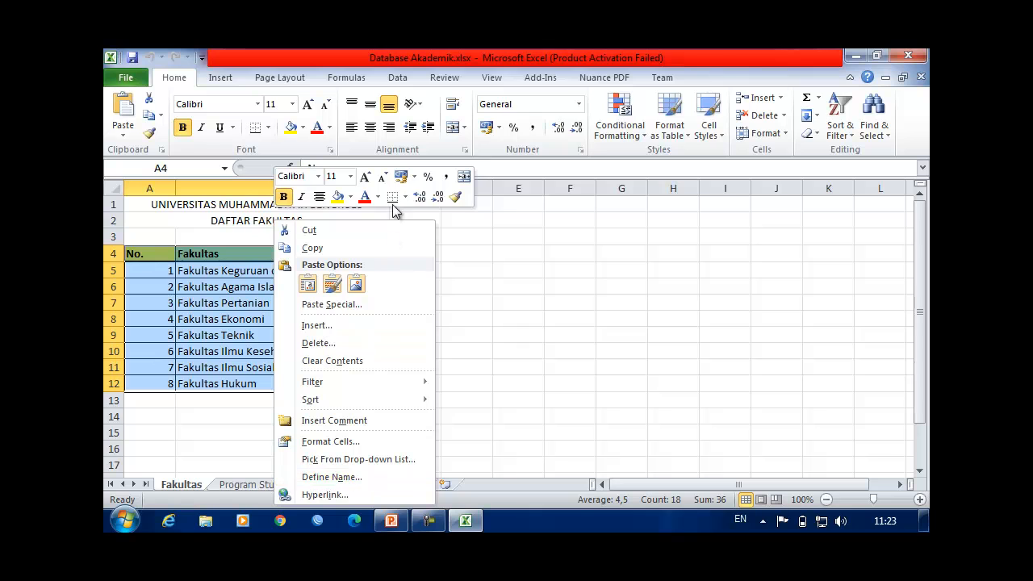
pyautogui.click(339, 79)
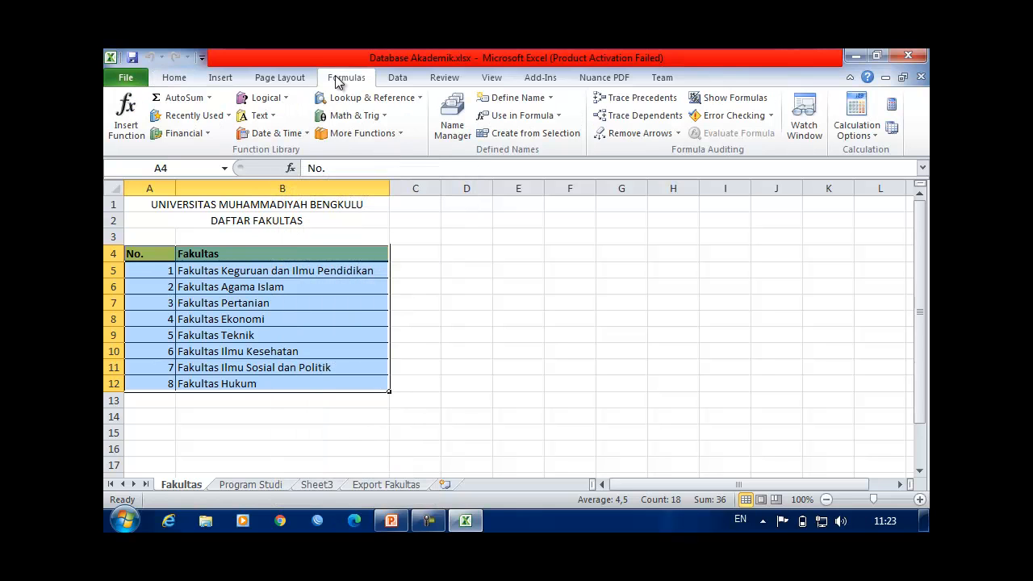
pyautogui.click(520, 98)
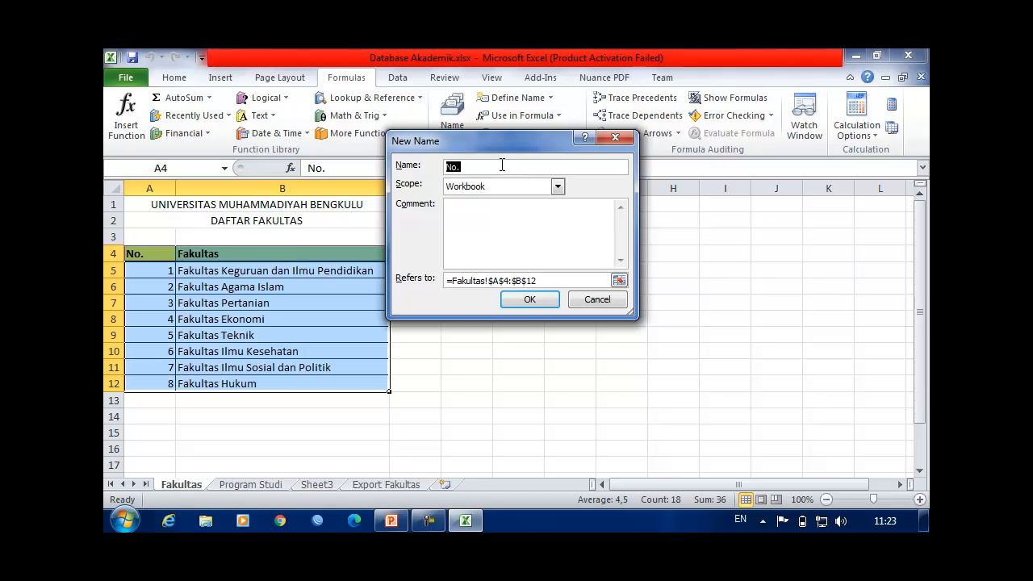
pyautogui.write('DaftarFakultas')
pyautogui.click(529, 301)
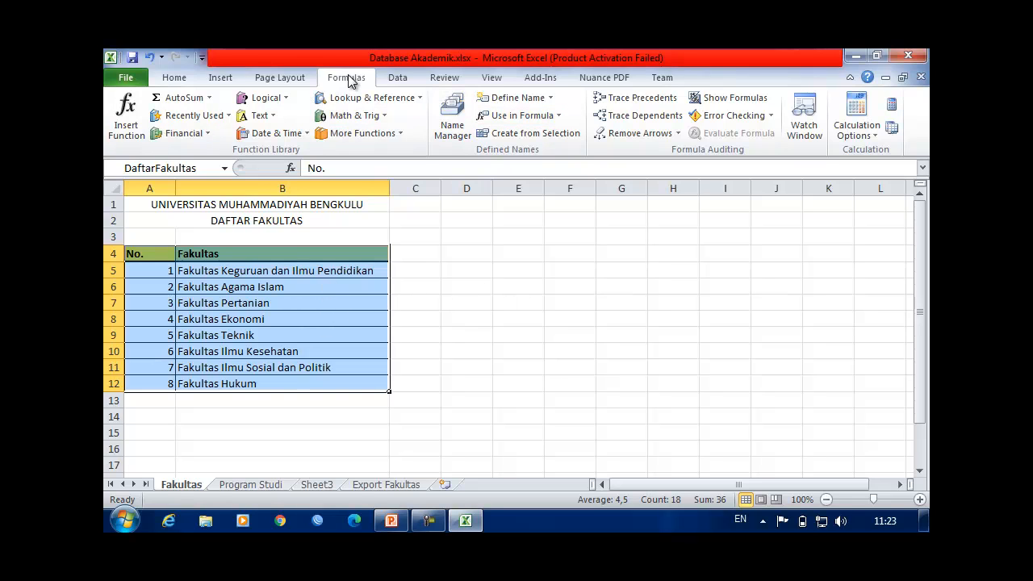
# - Check the cell ranges of the names Fakultas and DaftarFakultas in the Name Manager, and save the workbook
pyautogui.click(454, 120)
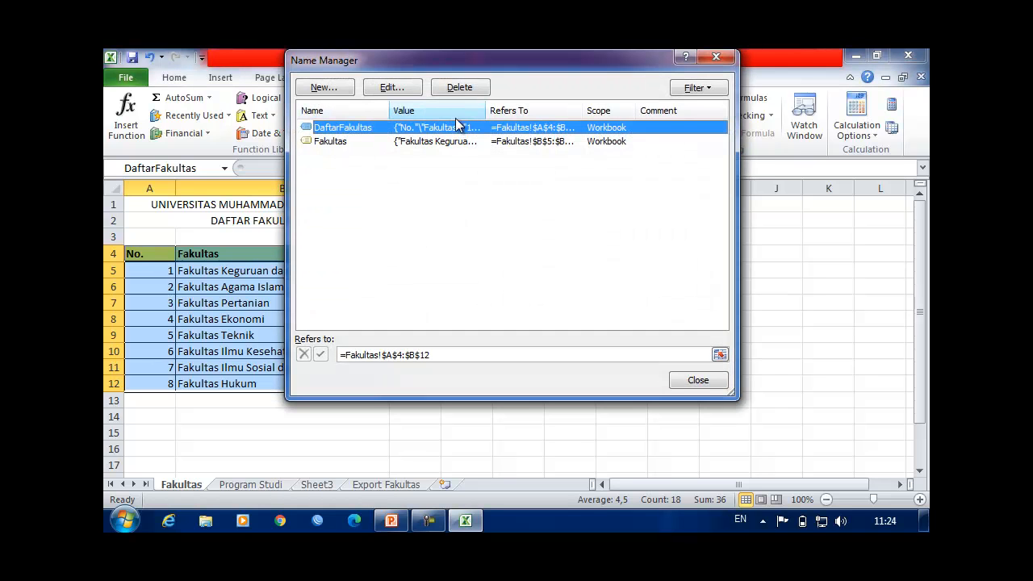
pyautogui.click(338, 141)
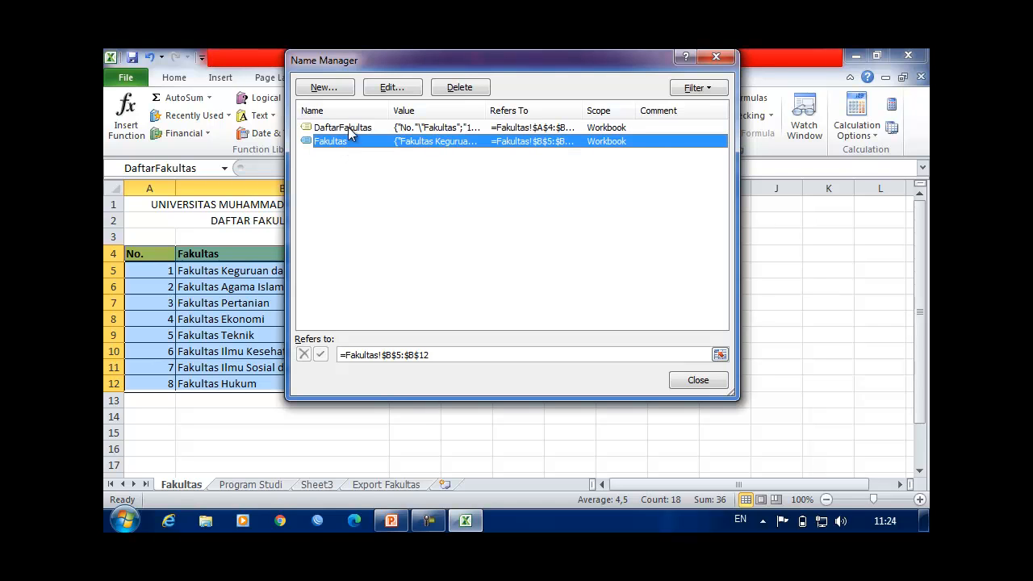
pyautogui.click(350, 130)
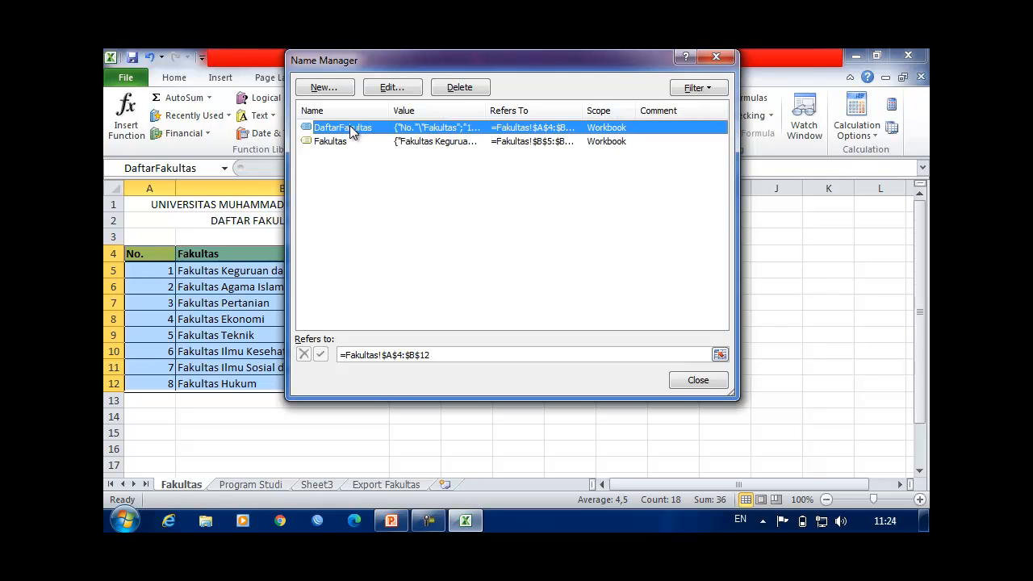
pyautogui.click(715, 383)
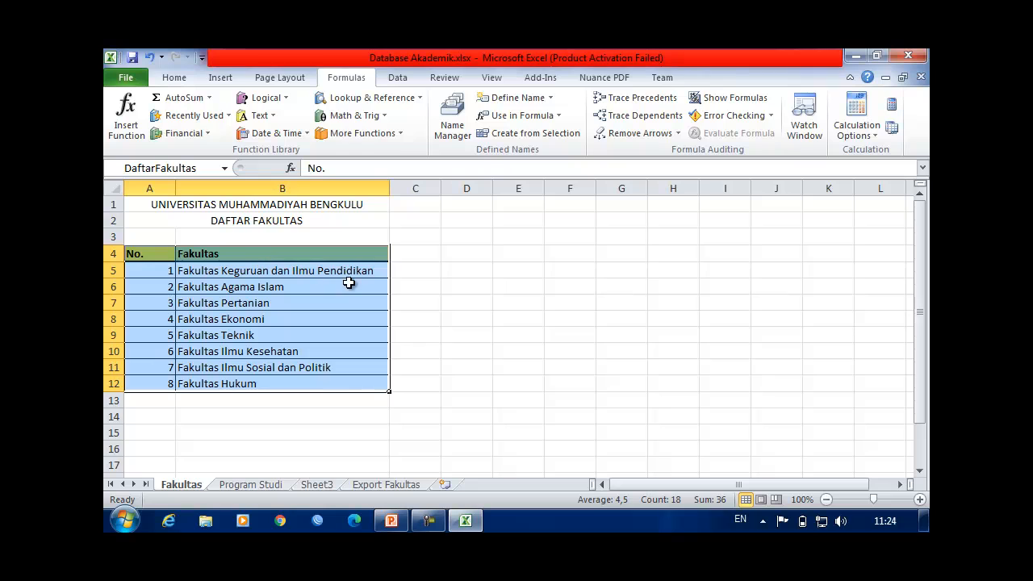
pyautogui.click(133, 57)
# - Start Microsoft Access, create a blank database named Database4.accdb and close its empty starter table
pyautogui.click(125, 520)
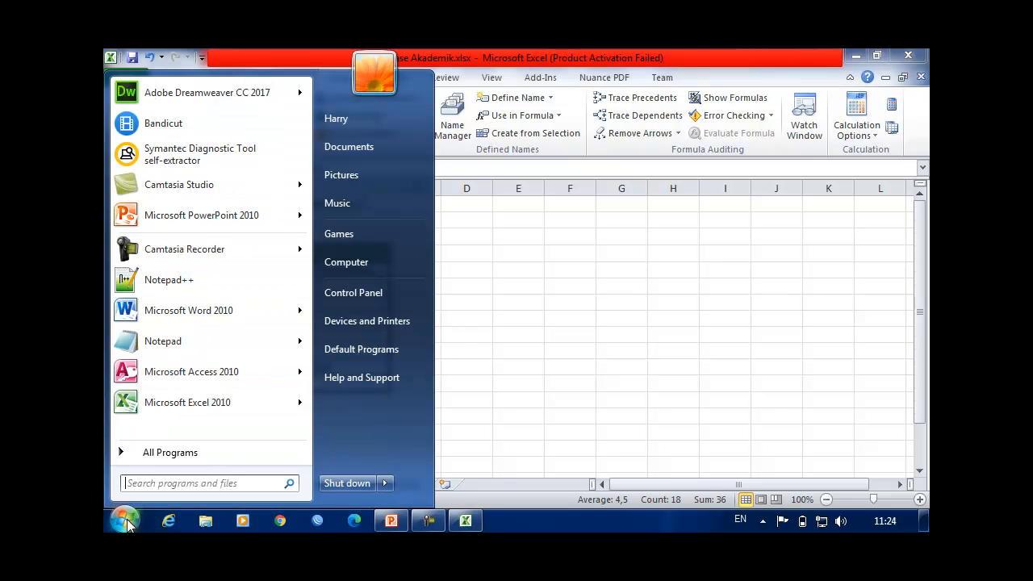
pyautogui.click(205, 379)
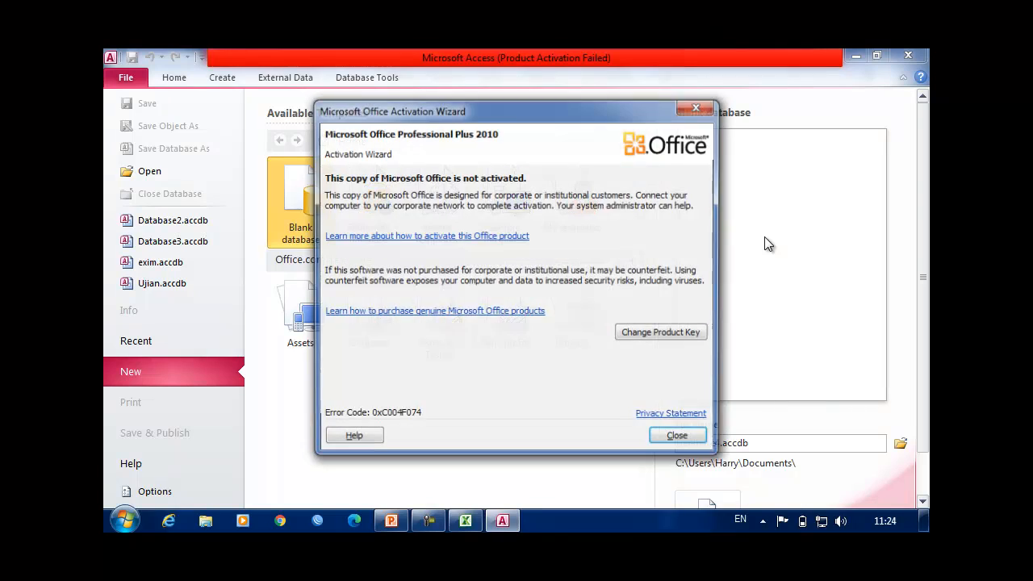
pyautogui.click(682, 438)
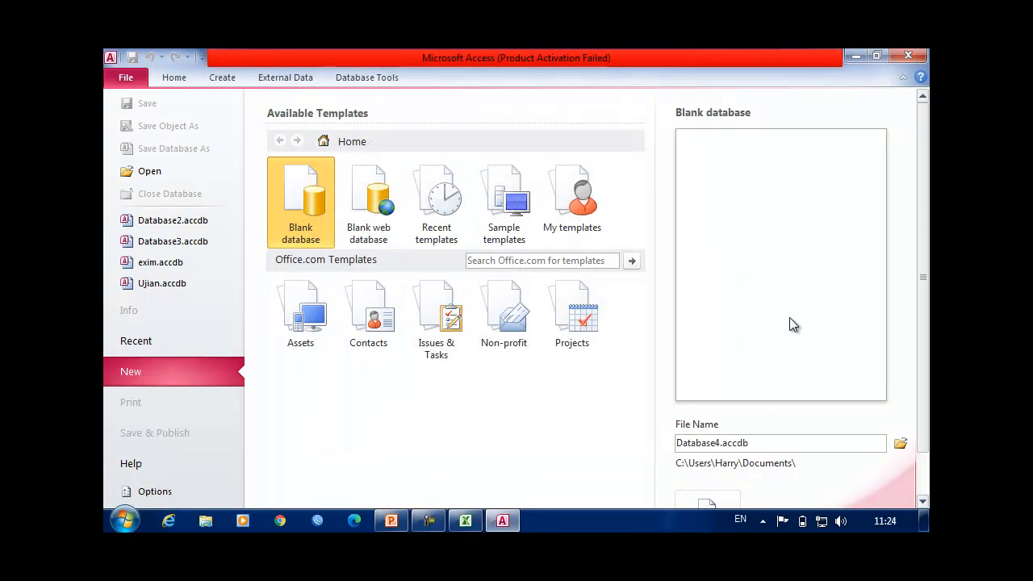
pyautogui.doubleClick(779, 442)
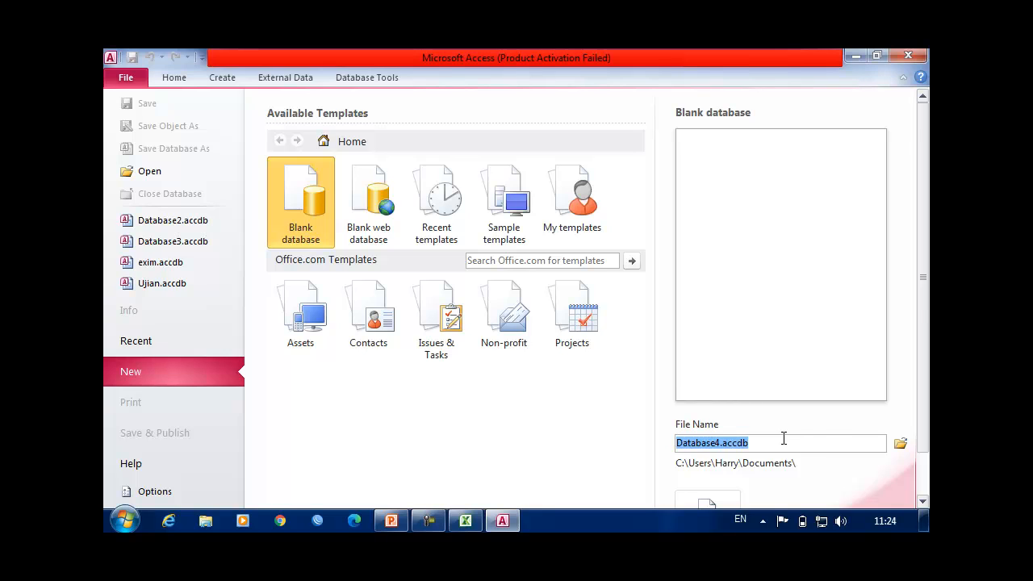
pyautogui.scroll(-1, 783, 438)
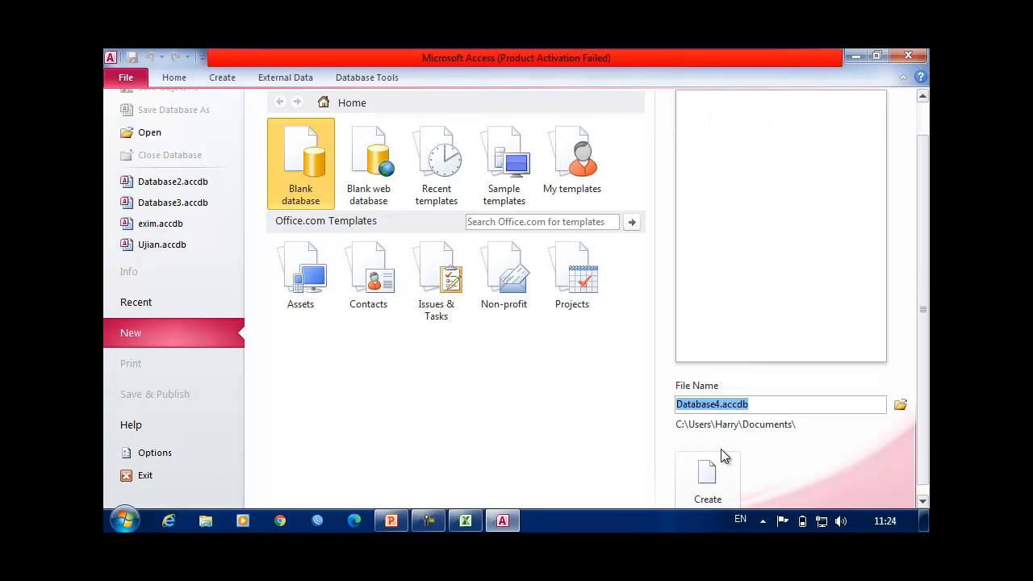
pyautogui.click(710, 489)
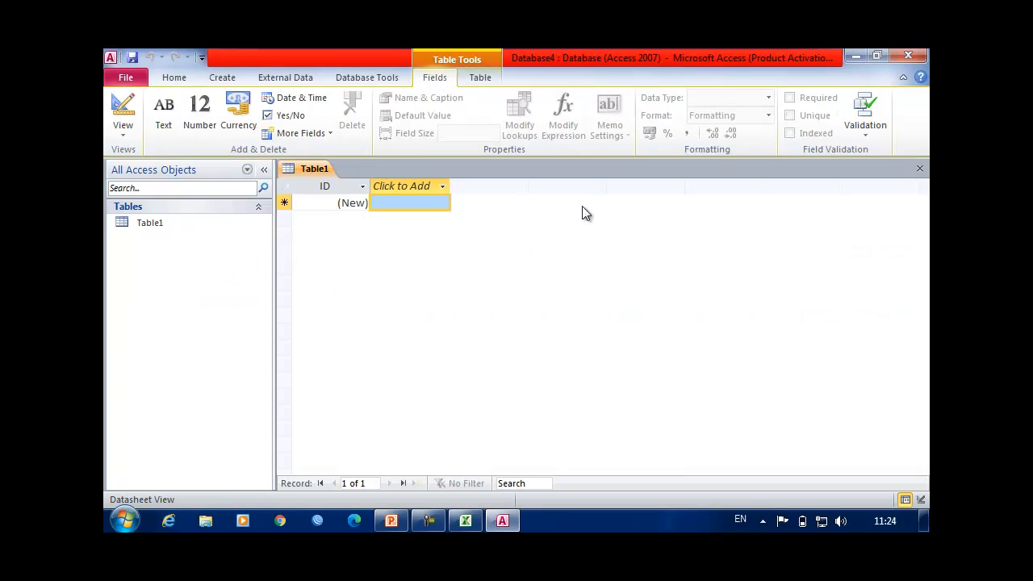
pyautogui.click(920, 169)
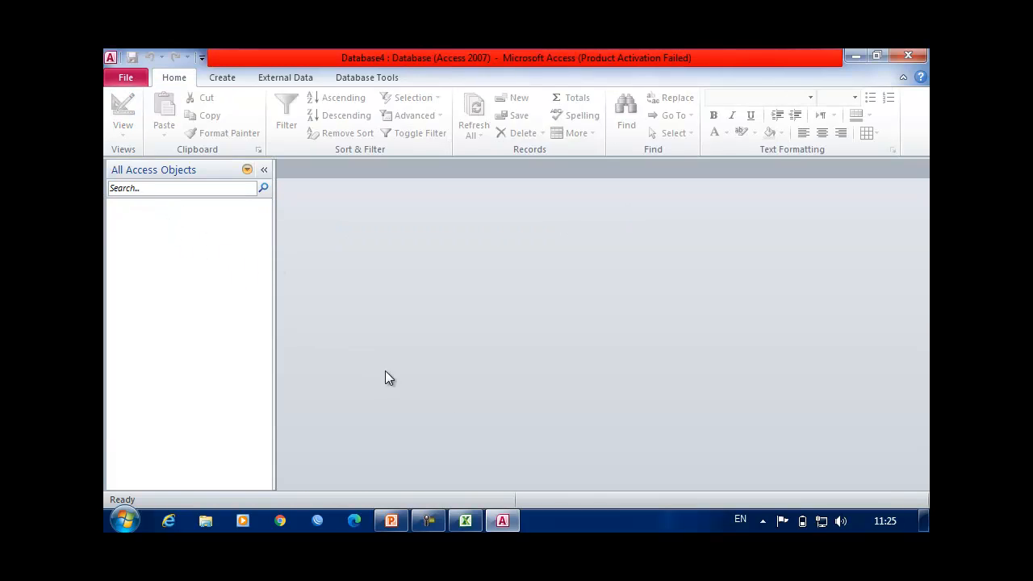
# - Switch to Excel to save the Database Akademik.xlsx workbook again, and return to the Access database
pyautogui.click(465, 521)
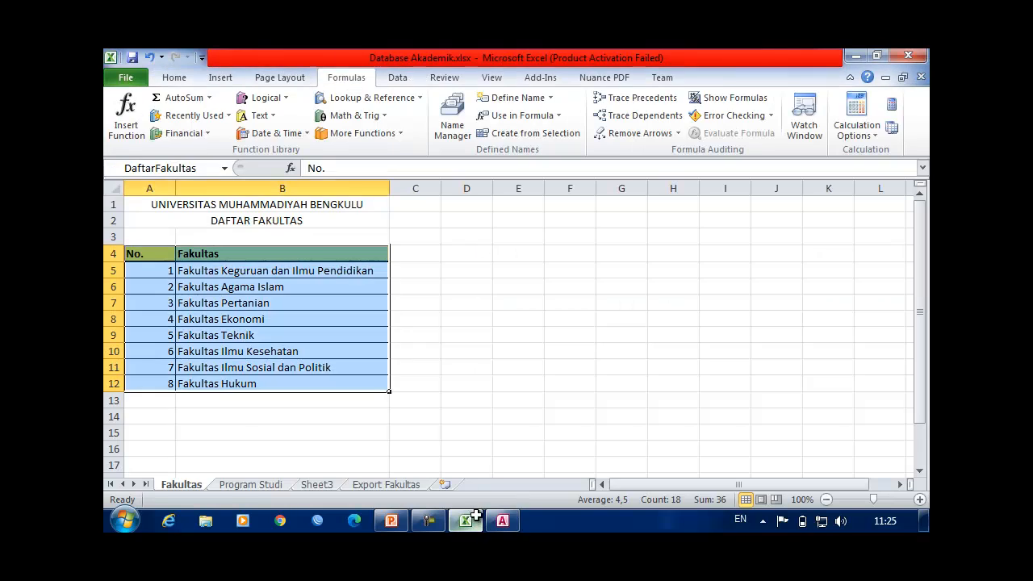
pyautogui.click(133, 57)
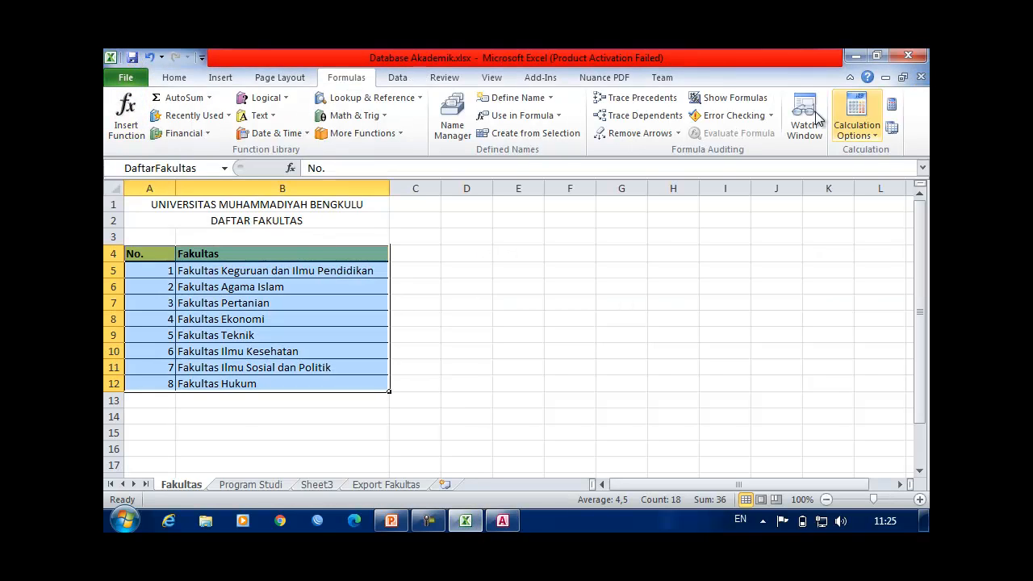
pyautogui.click(502, 521)
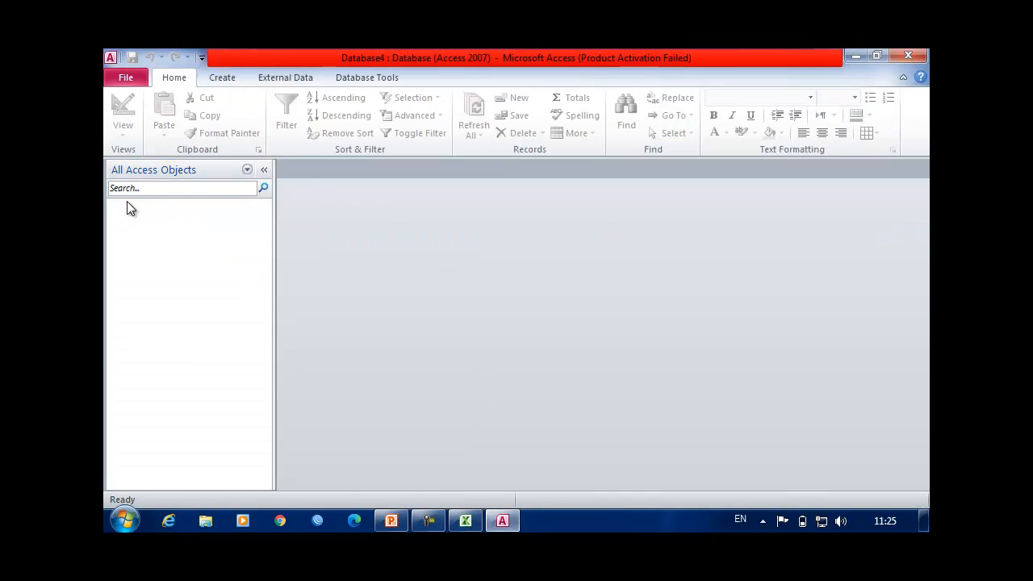
# - Start an Excel spreadsheet import and choose Database Akademik.xlsx from the Documents library as the data source
pyautogui.click(295, 78)
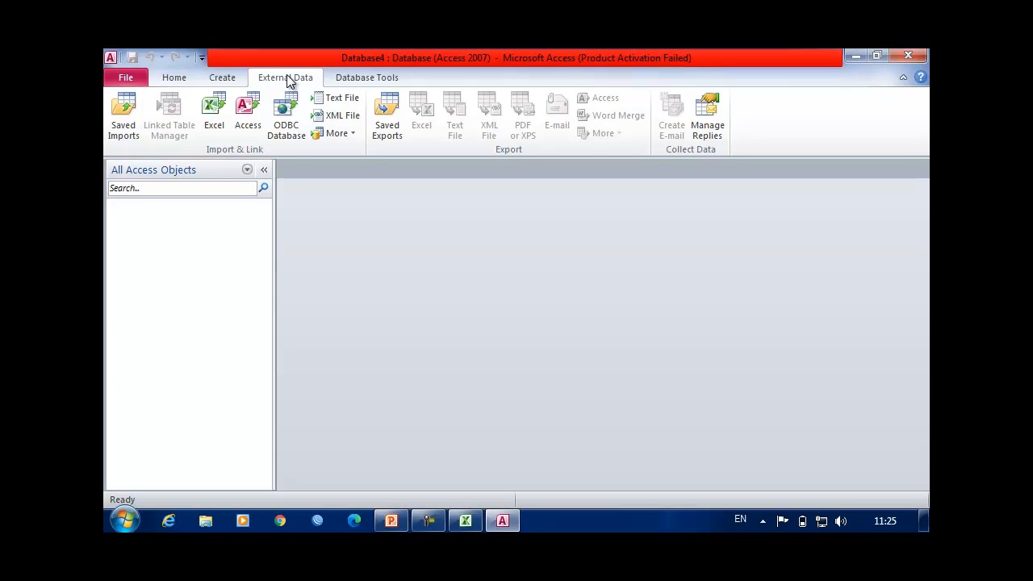
pyautogui.click(222, 110)
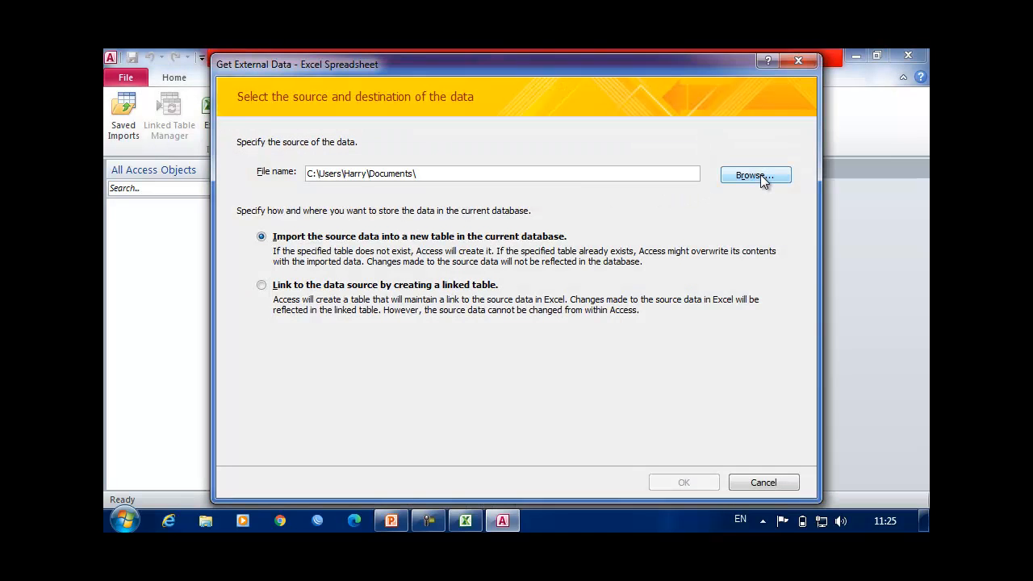
pyautogui.click(761, 175)
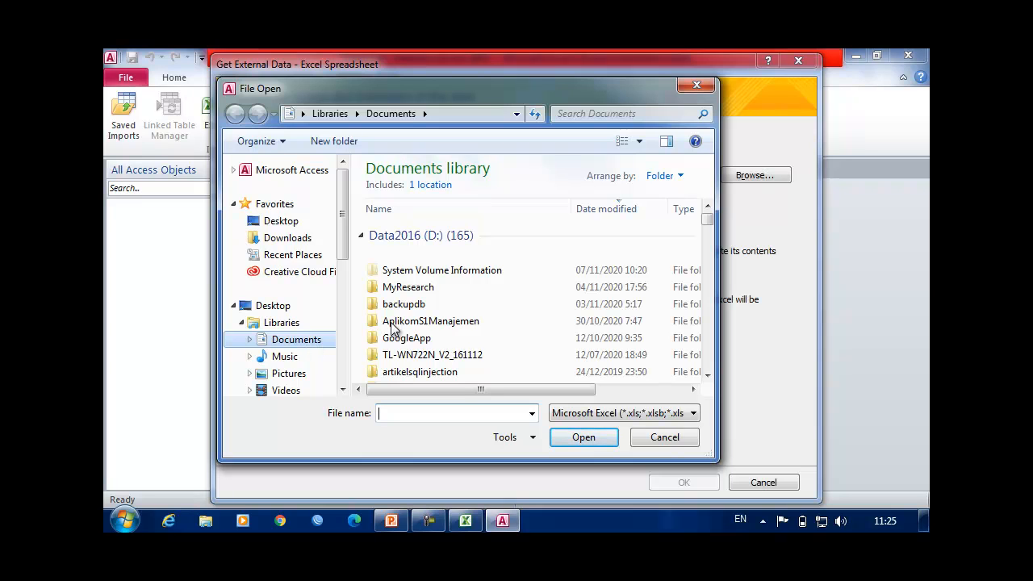
pyautogui.scroll(-3, 421, 326)
pyautogui.scroll(-10, 421, 325)
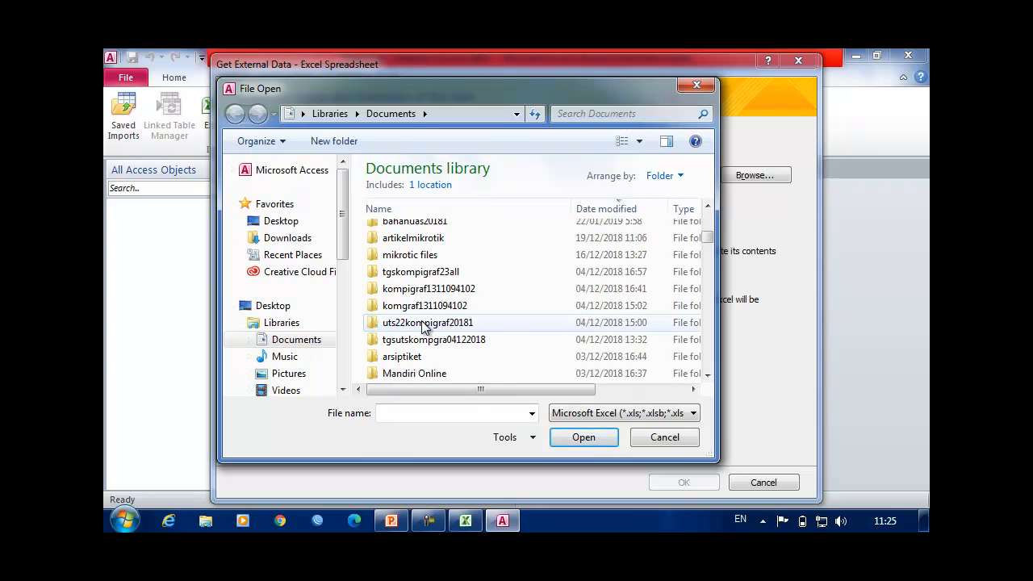
pyautogui.scroll(10, 427, 320)
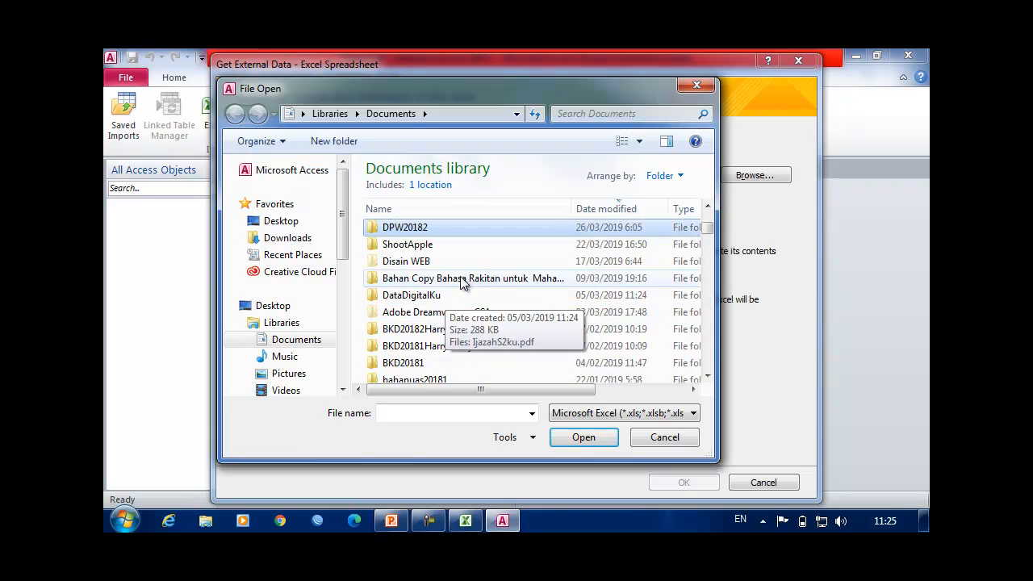
pyautogui.scroll(-3, 485, 272)
pyautogui.scroll(-10, 485, 279)
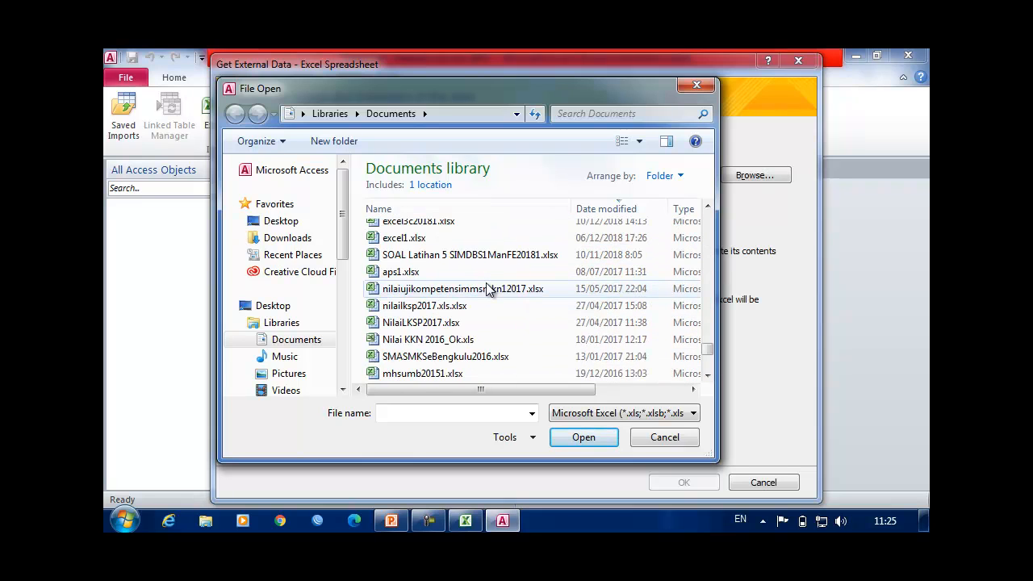
pyautogui.scroll(1, 487, 284)
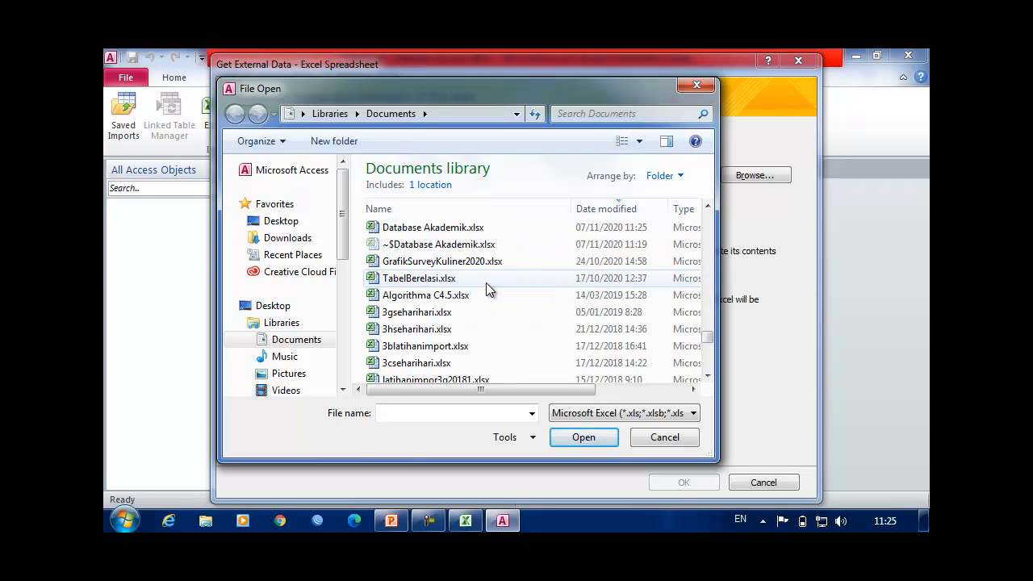
pyautogui.scroll(1, 486, 282)
pyautogui.click(470, 284)
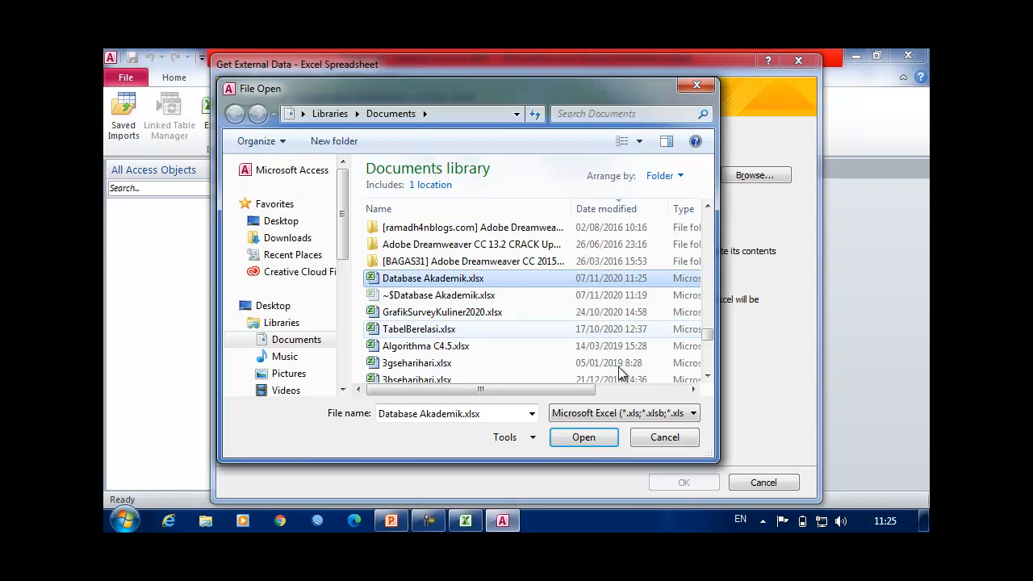
pyautogui.click(606, 439)
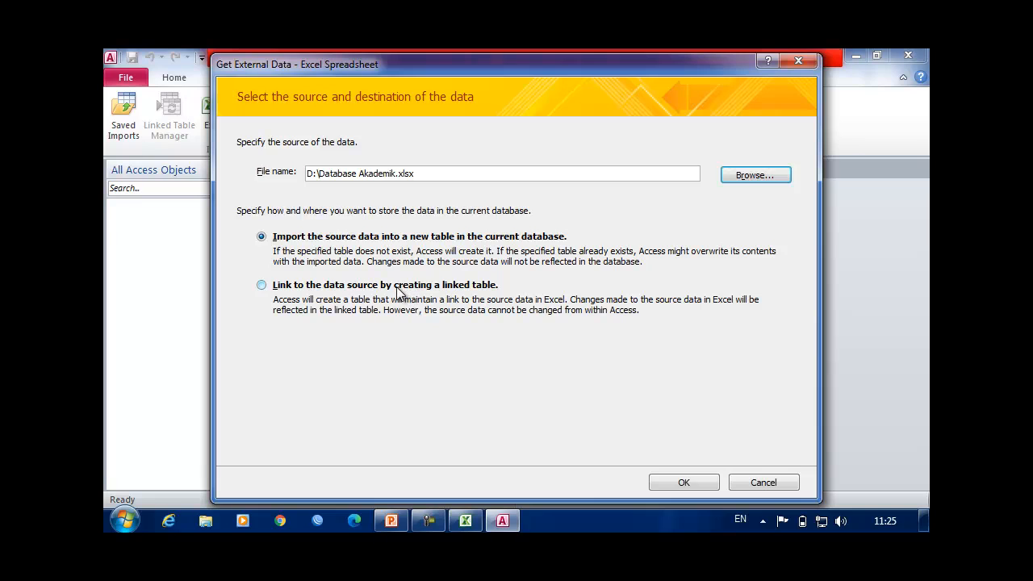
# - Choose to import the source data into a new table in the current database and continue to the import wizard
pyautogui.click(261, 284)
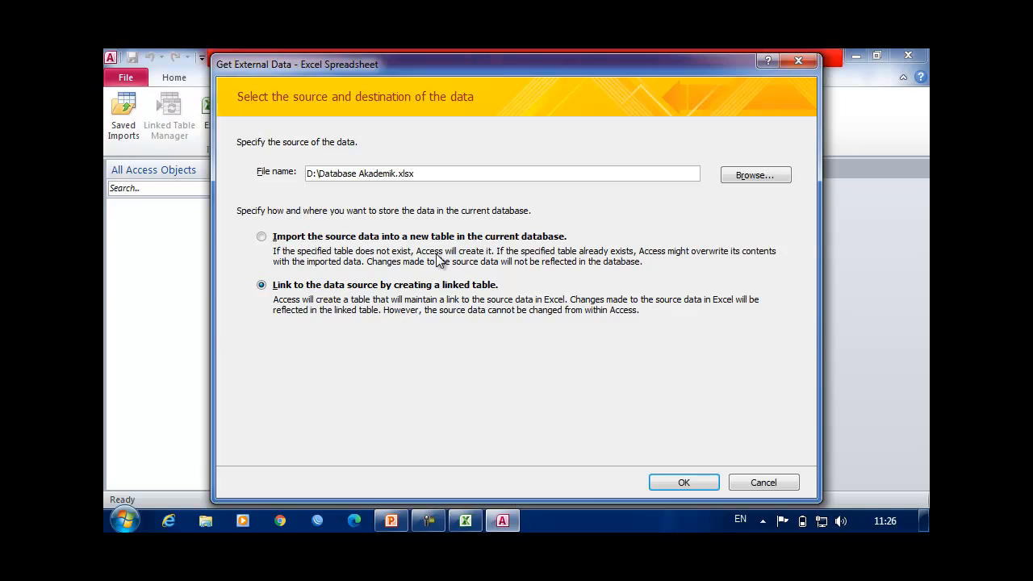
pyautogui.click(265, 240)
pyautogui.click(691, 488)
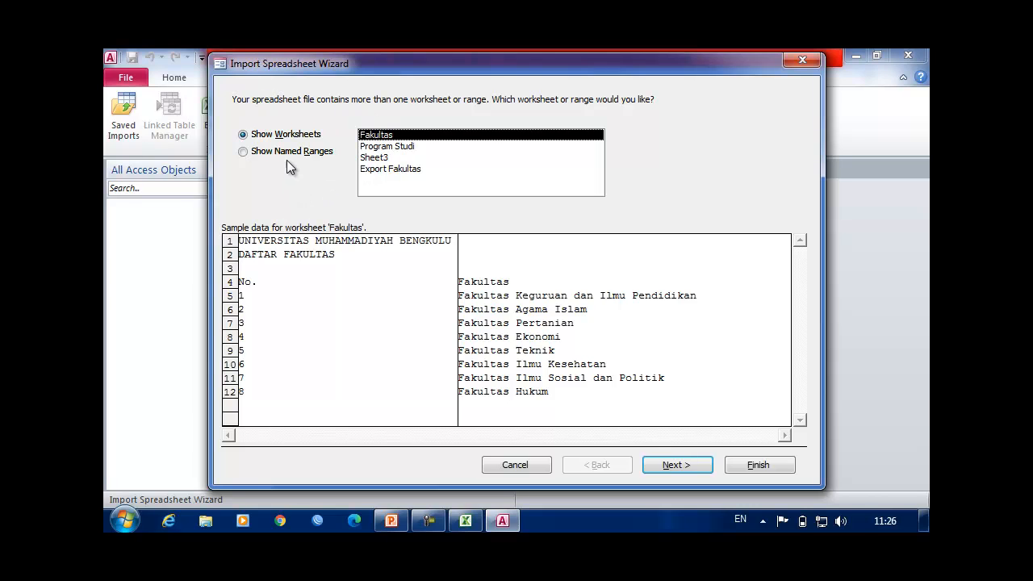
# - Preview the Export Fakultas worksheet and the named ranges, and select the named range DaftarFakultas for the import
pyautogui.click(403, 171)
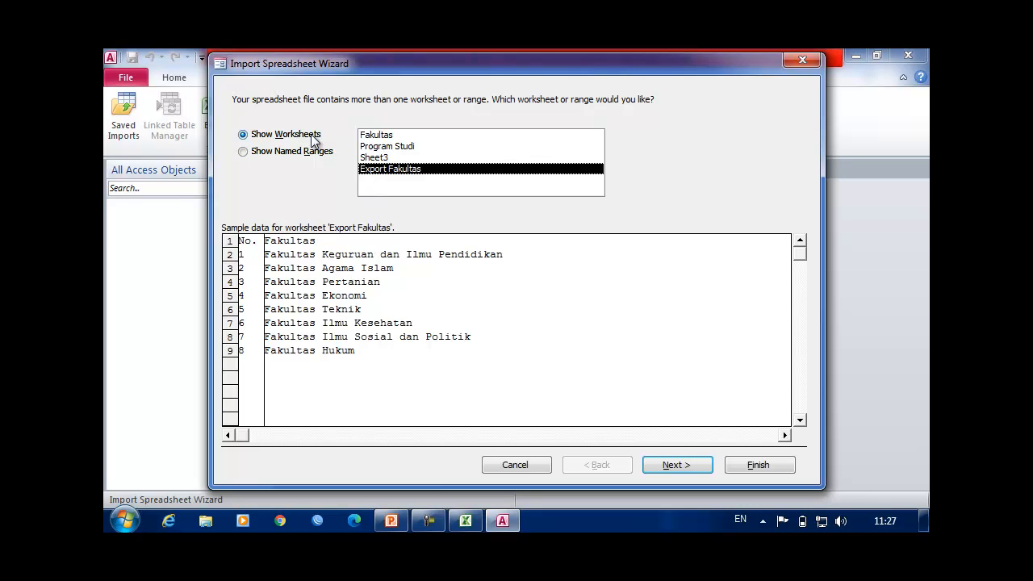
pyautogui.click(271, 152)
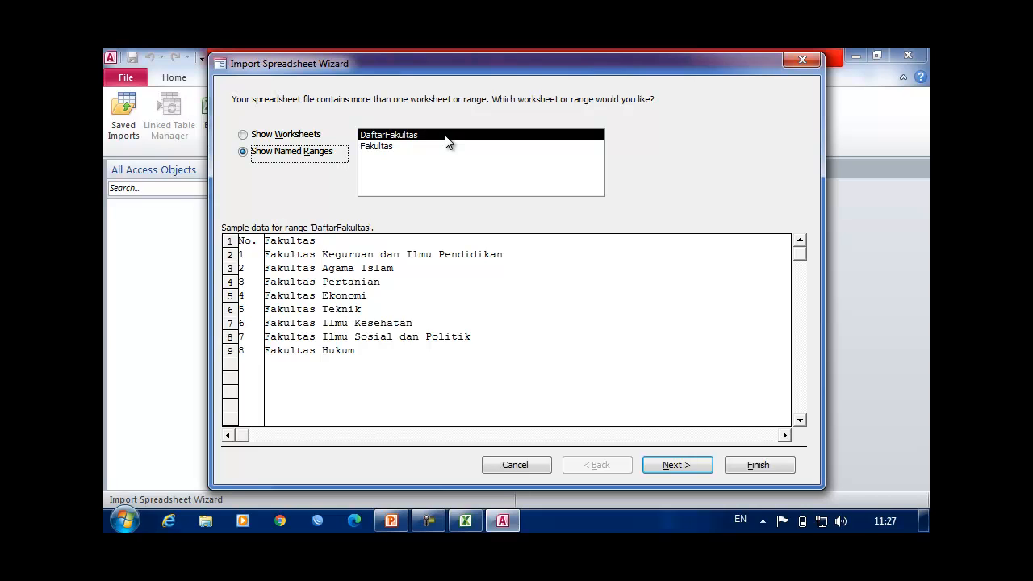
pyautogui.click(389, 147)
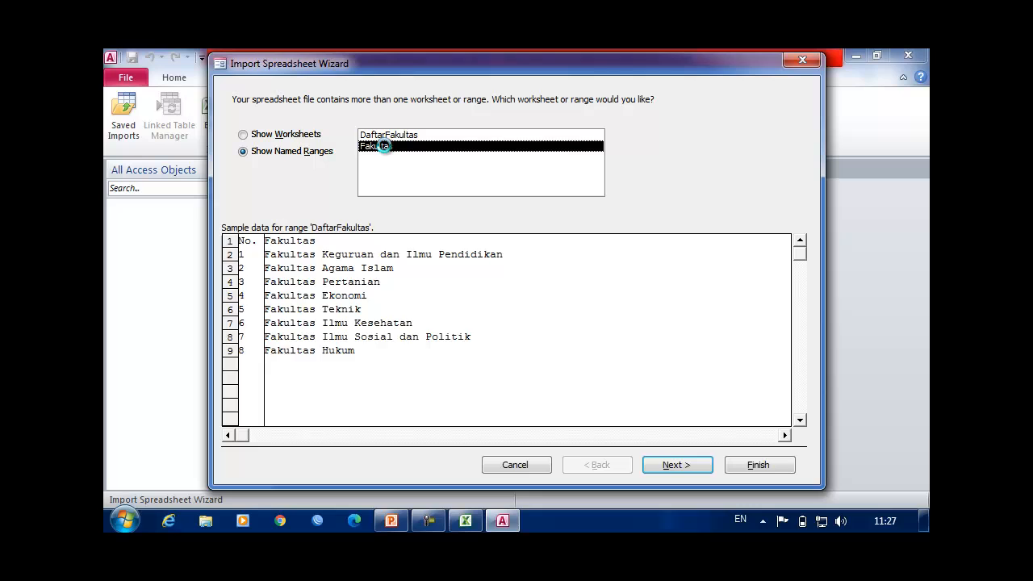
pyautogui.click(279, 153)
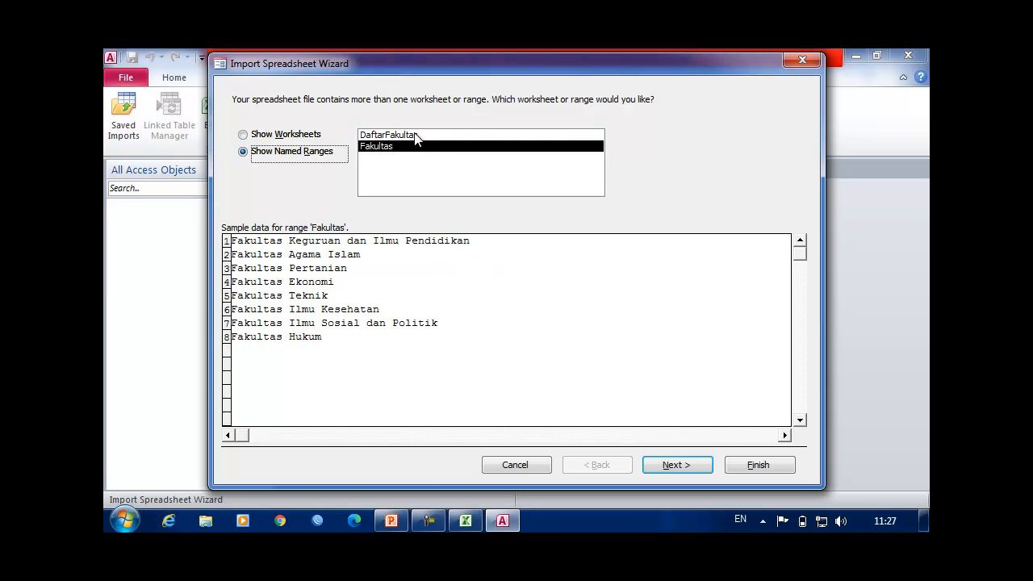
pyautogui.click(404, 135)
pyautogui.click(385, 148)
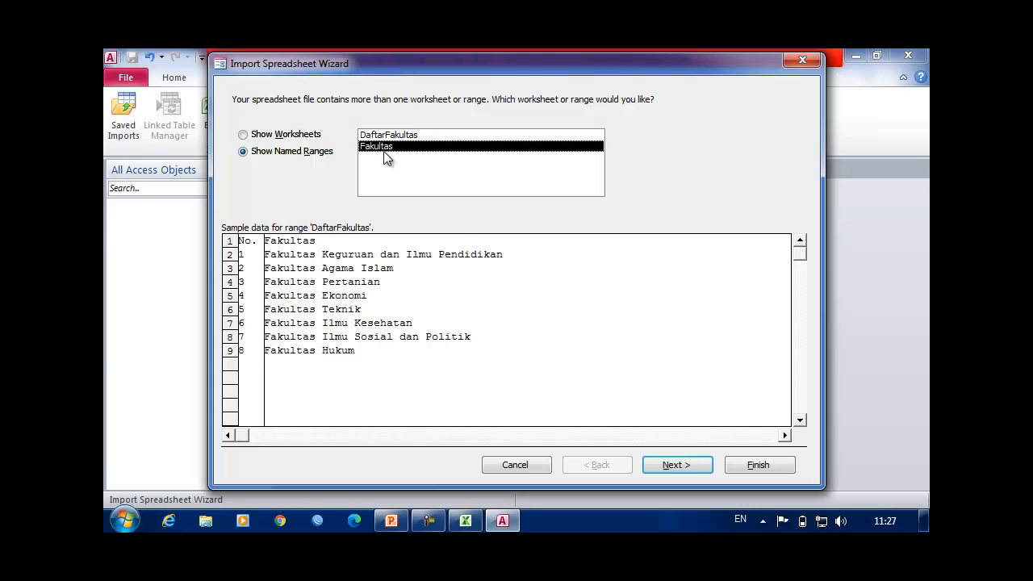
pyautogui.click(405, 136)
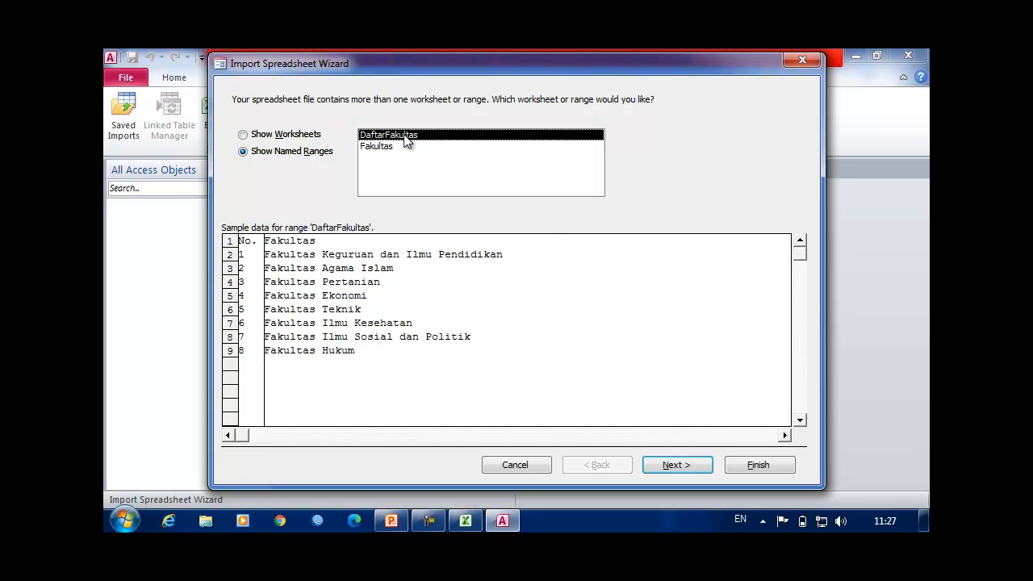
pyautogui.click(692, 466)
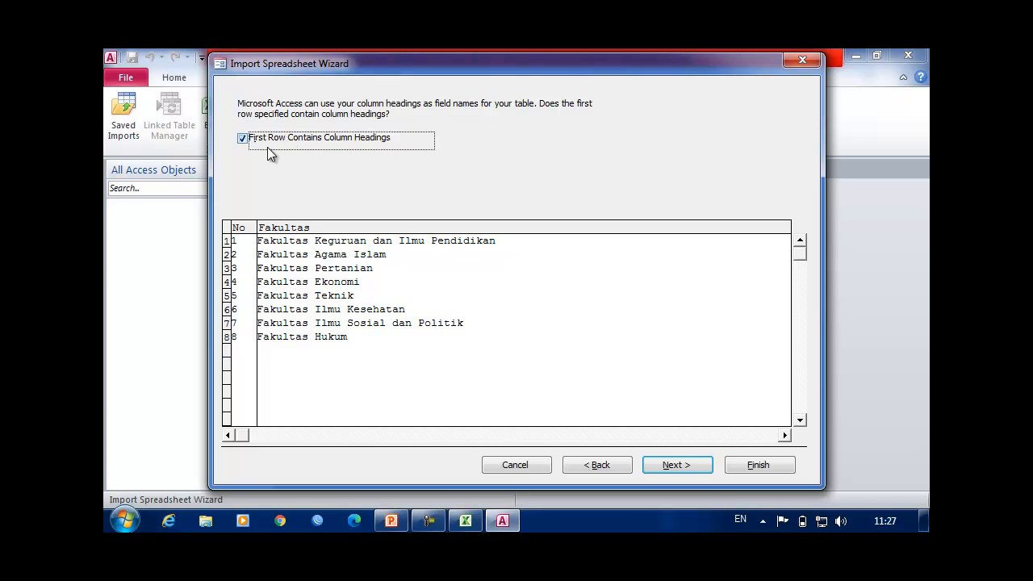
# - Compare the preview with and without column headings, and keep the first row as column headings for the field names
pyautogui.click(336, 142)
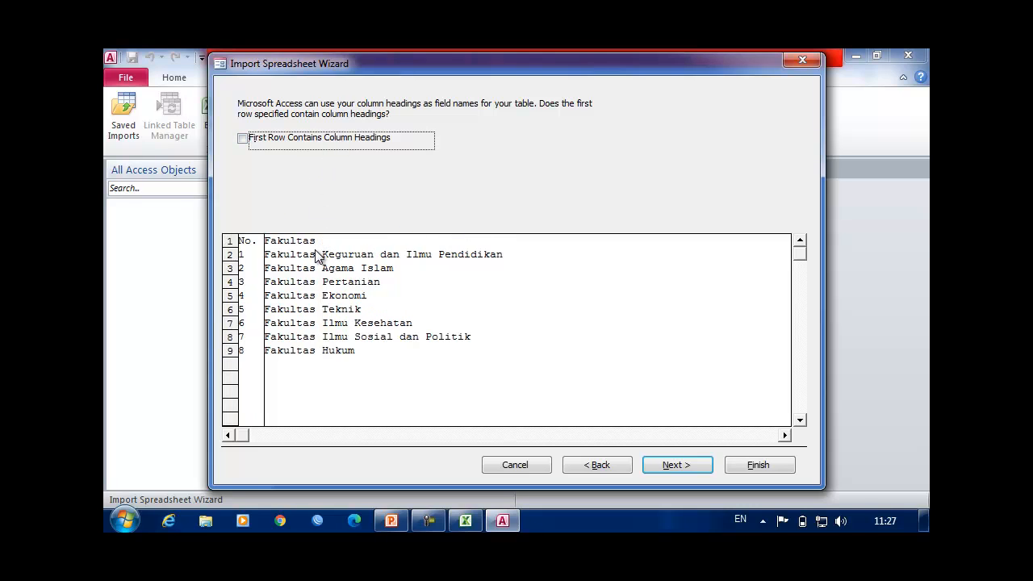
pyautogui.click(250, 140)
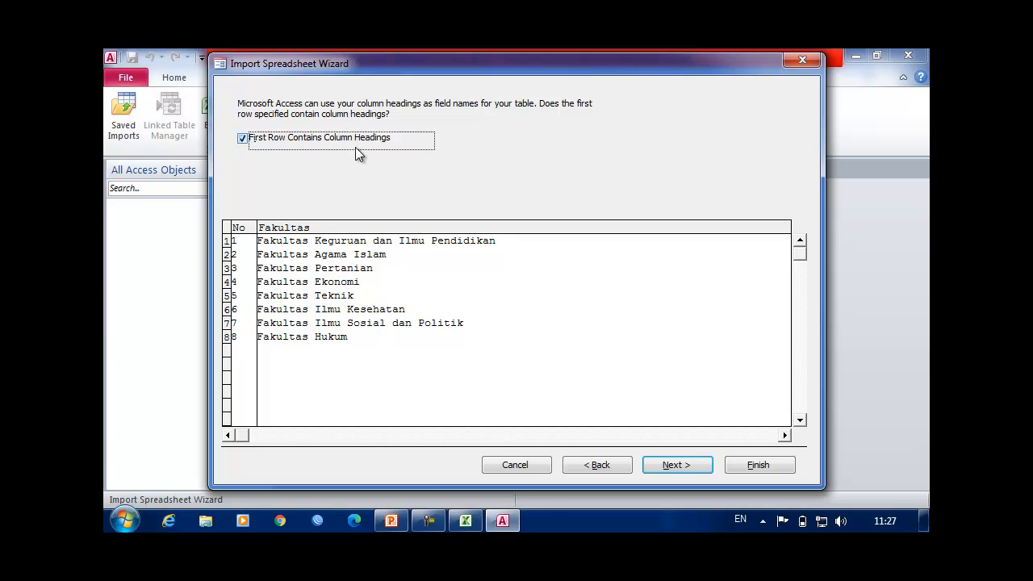
pyautogui.press('Return')
pyautogui.click(598, 465)
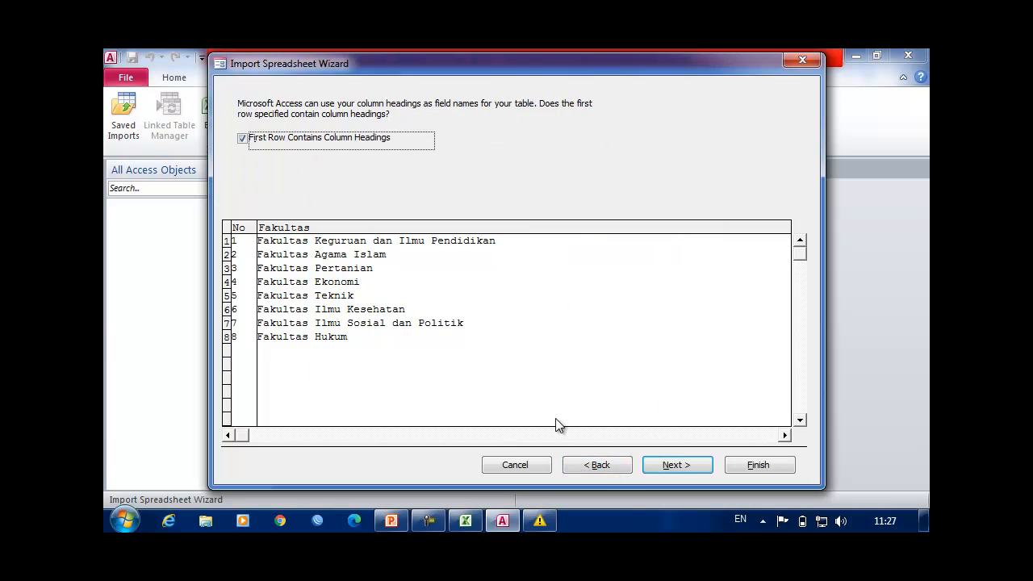
pyautogui.click(679, 464)
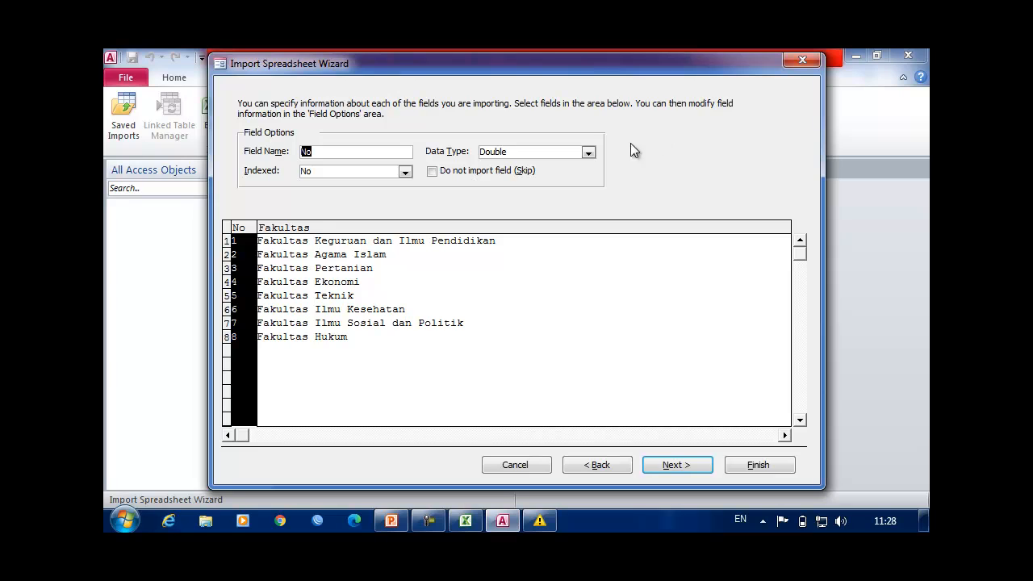
# - Set the data type of the No field to Integer
pyautogui.click(590, 157)
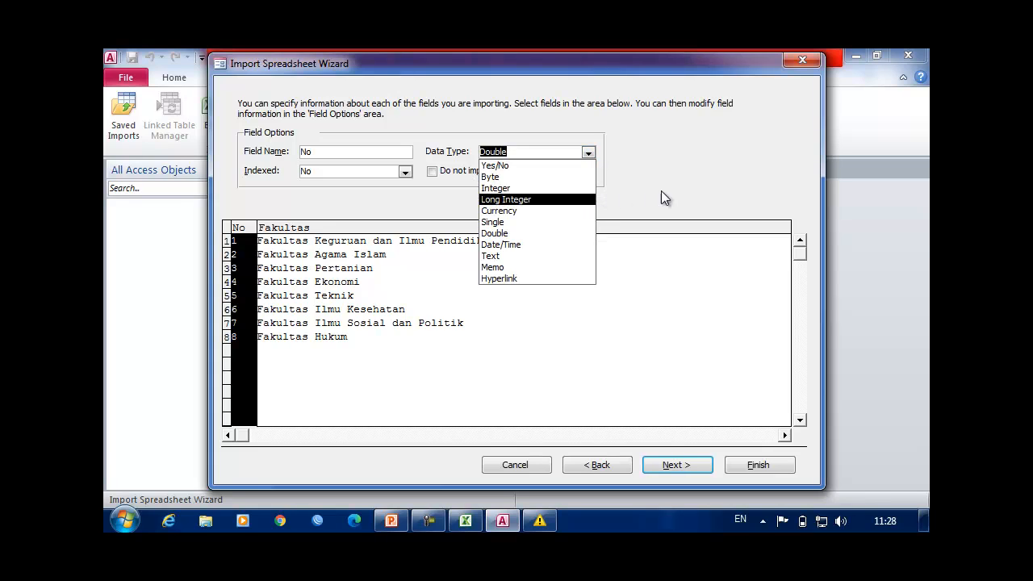
pyautogui.click(683, 190)
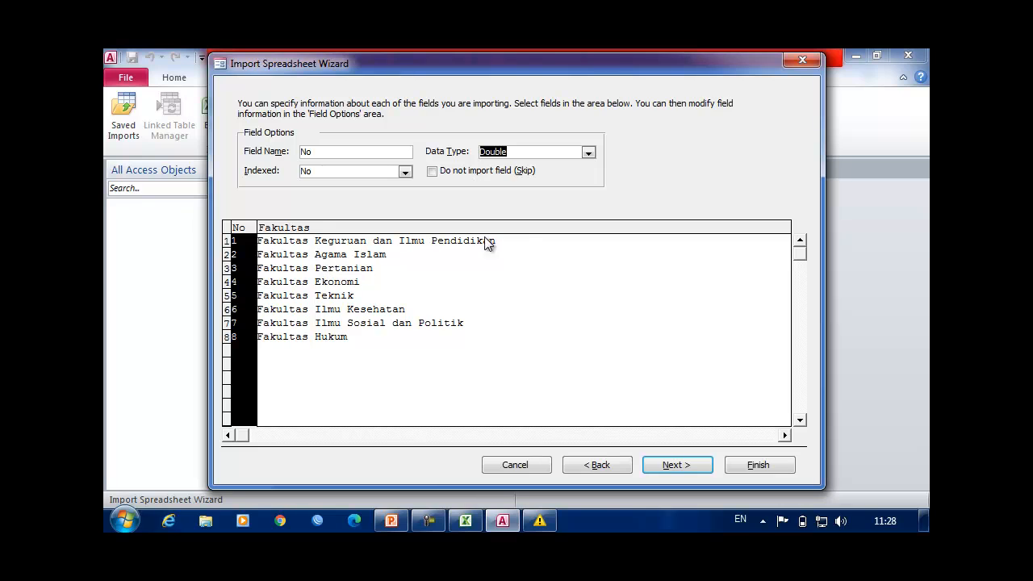
pyautogui.click(369, 230)
pyautogui.click(241, 232)
pyautogui.click(594, 154)
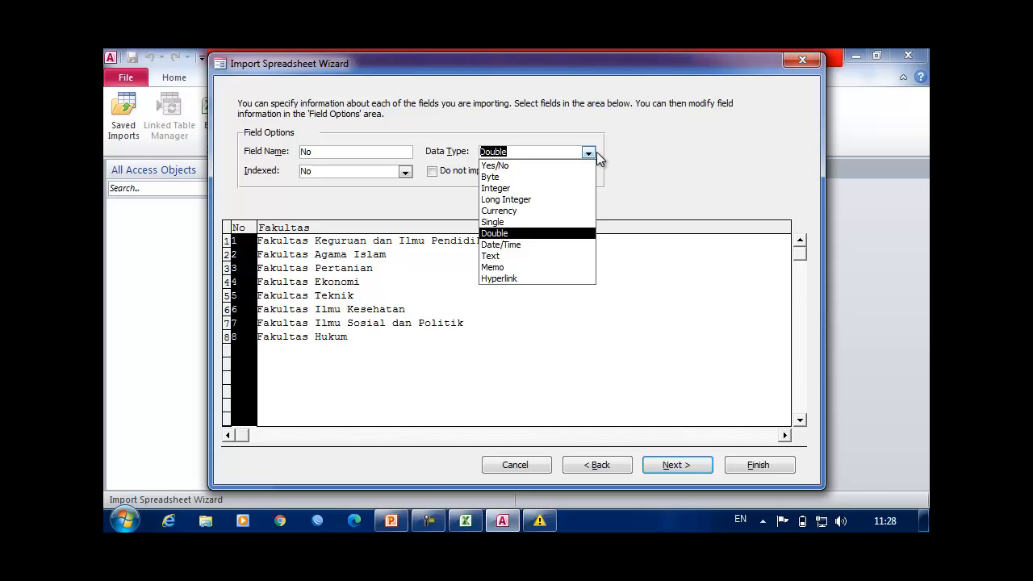
pyautogui.click(554, 189)
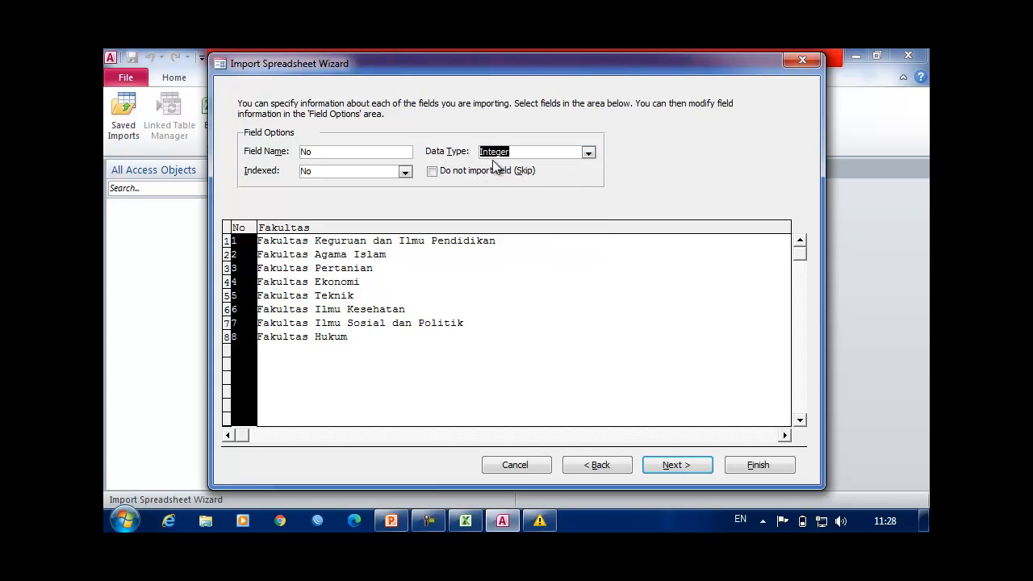
# - Set the No field's index to Yes (No Duplicates) and try the option that skips importing the field
pyautogui.click(405, 171)
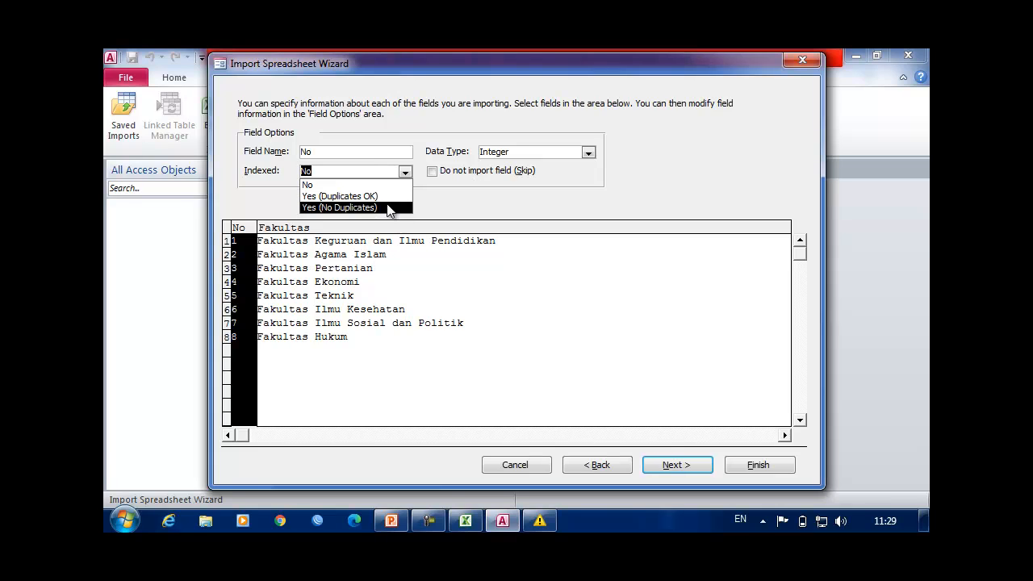
pyautogui.click(389, 208)
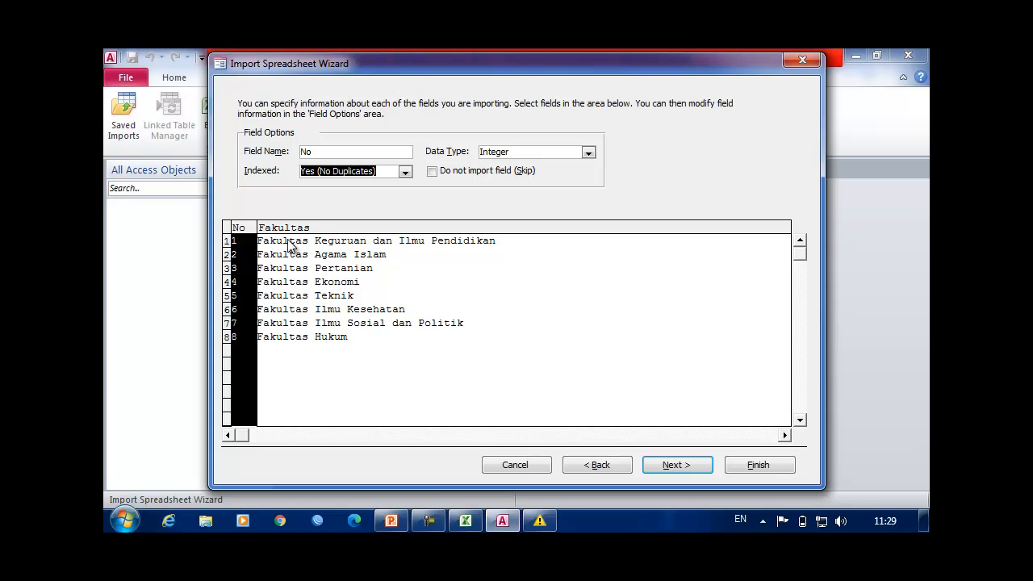
pyautogui.click(404, 173)
pyautogui.click(404, 172)
pyautogui.click(485, 172)
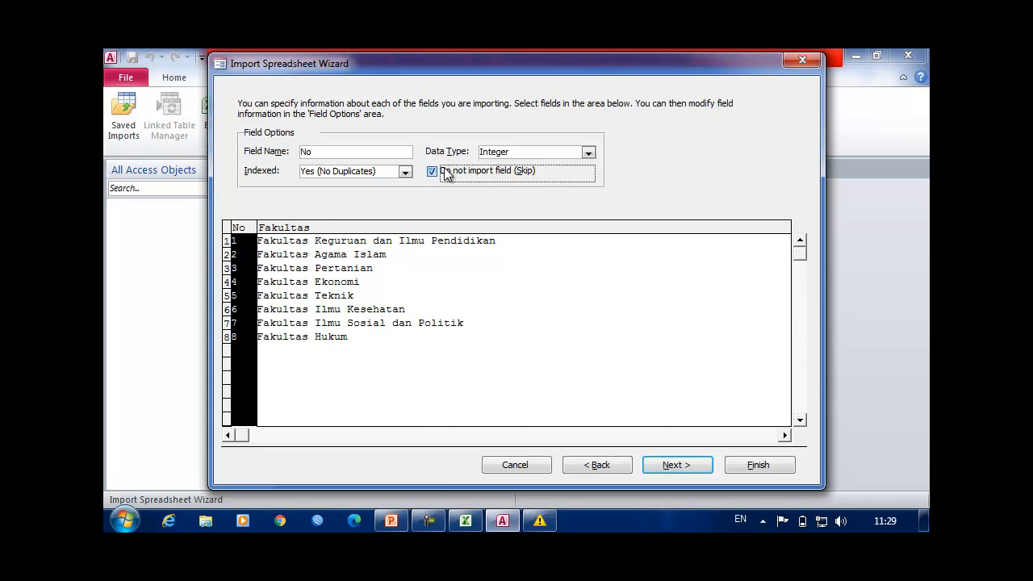
# - Set the Fakultas field's index to Yes (No Duplicates) and continue to the primary key options
pyautogui.click(381, 231)
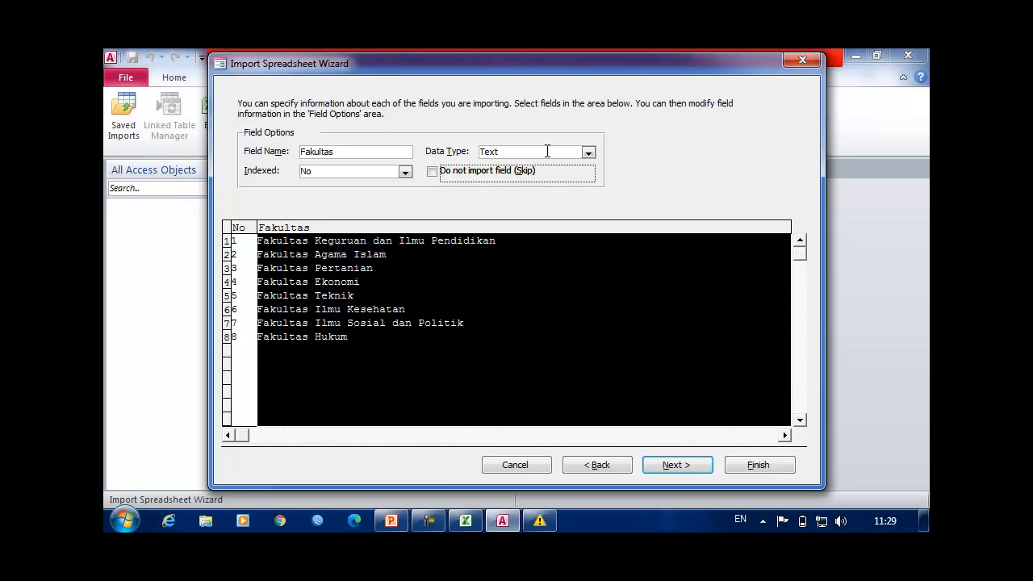
pyautogui.click(405, 173)
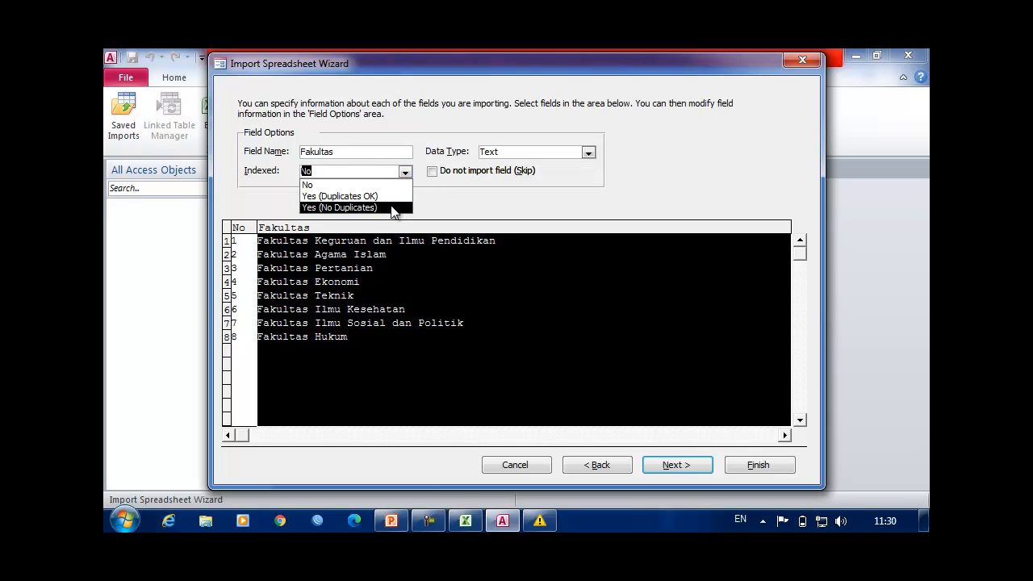
pyautogui.click(393, 208)
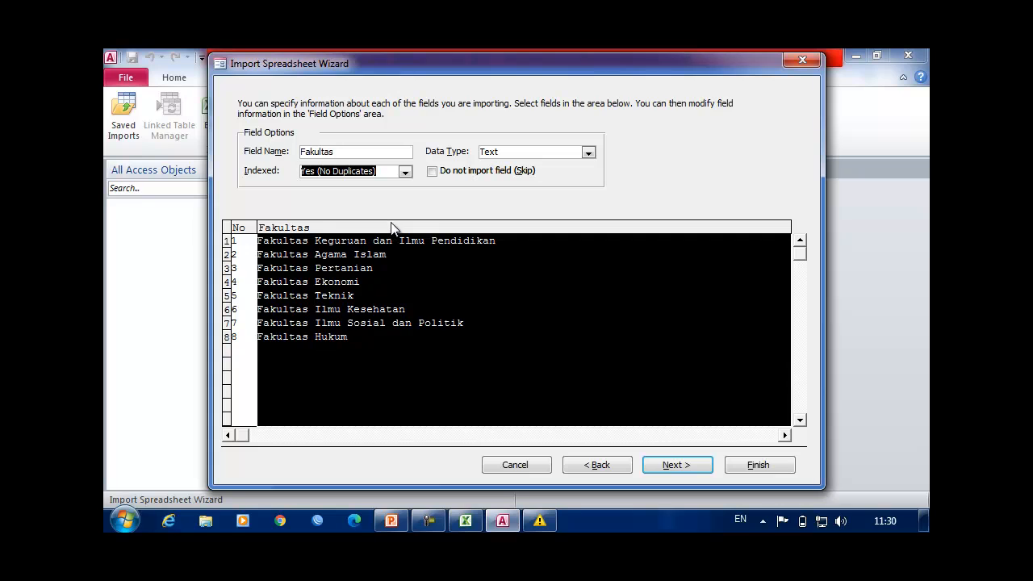
pyautogui.click(683, 459)
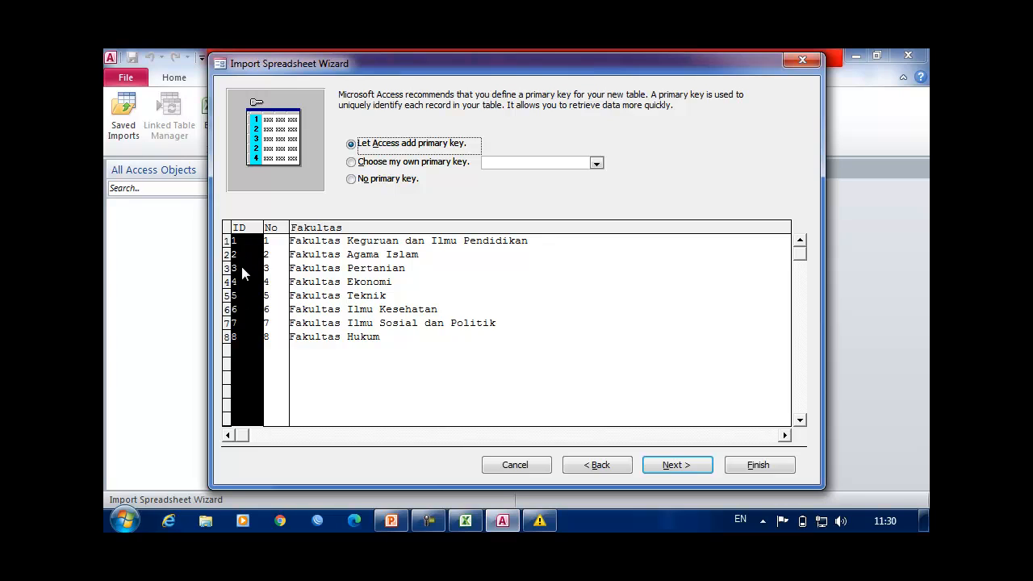
# - Compare the primary key options, choose the No field as your own primary key, and continue to the table name
pyautogui.click(419, 164)
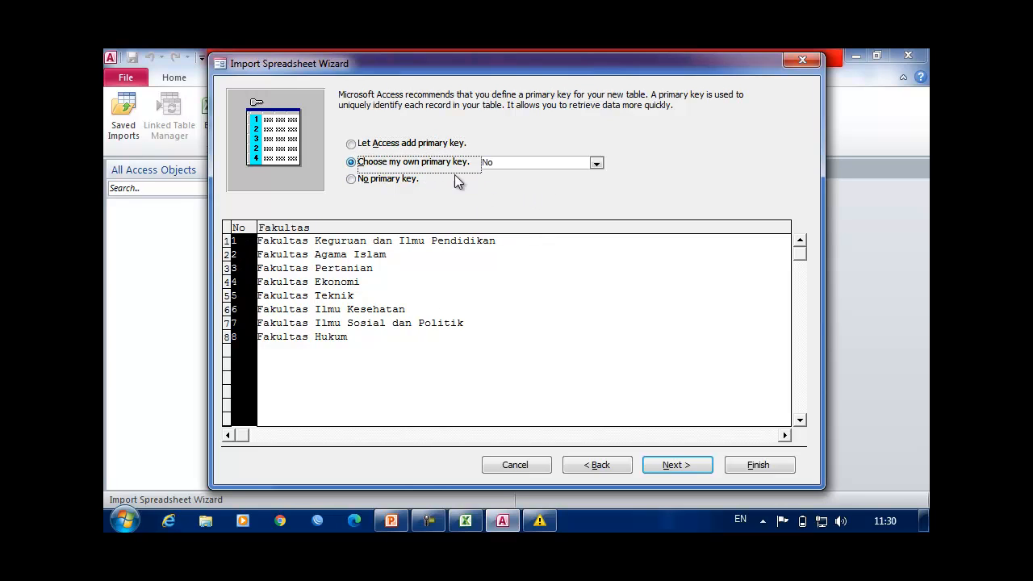
pyautogui.click(413, 183)
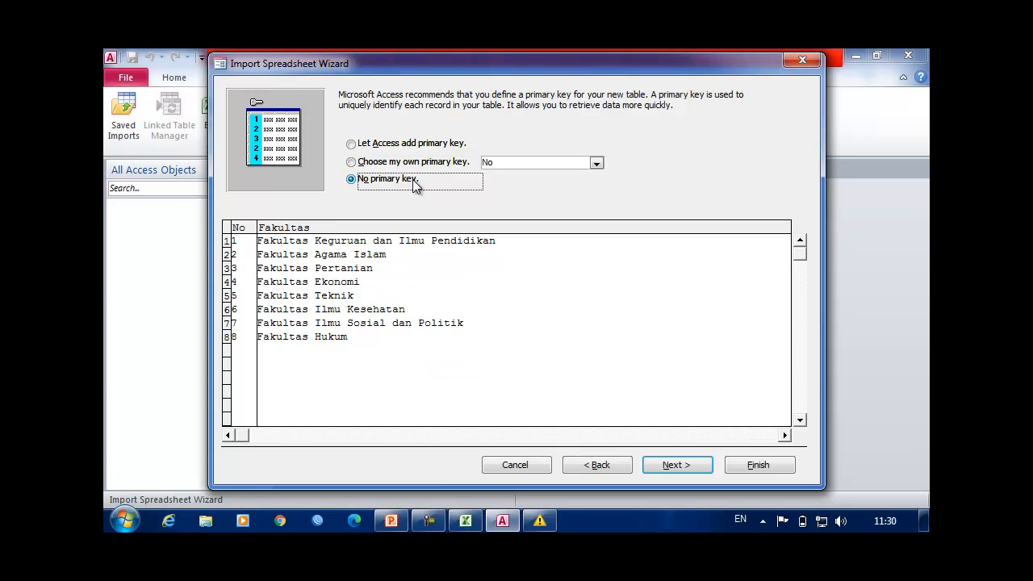
pyautogui.click(428, 162)
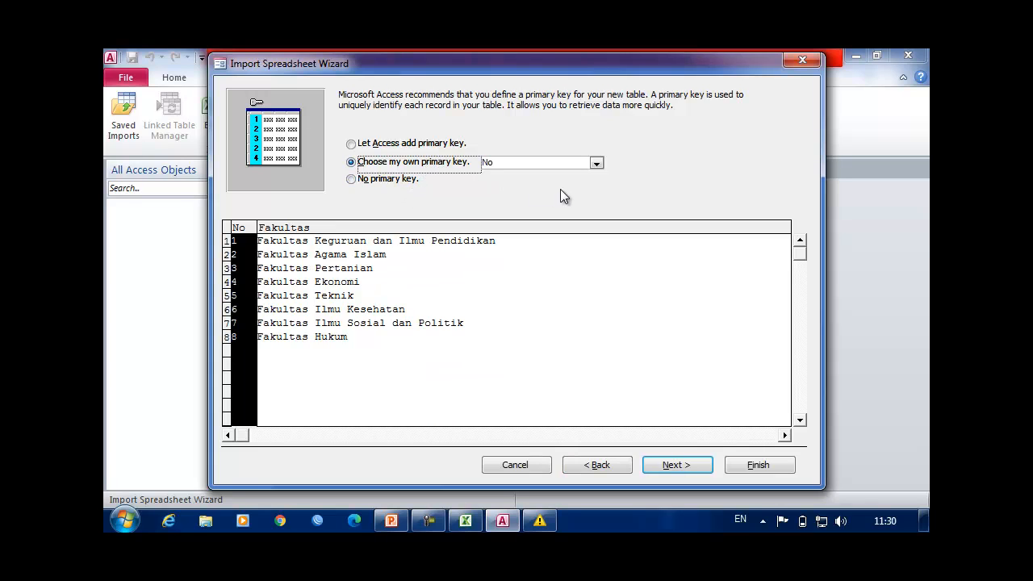
pyautogui.click(597, 162)
pyautogui.click(596, 162)
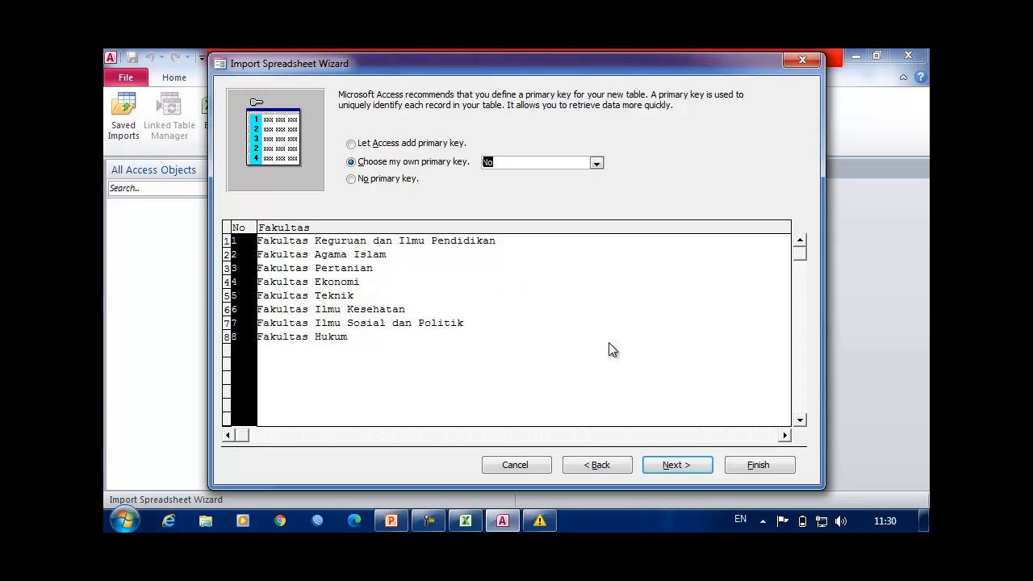
pyautogui.click(689, 465)
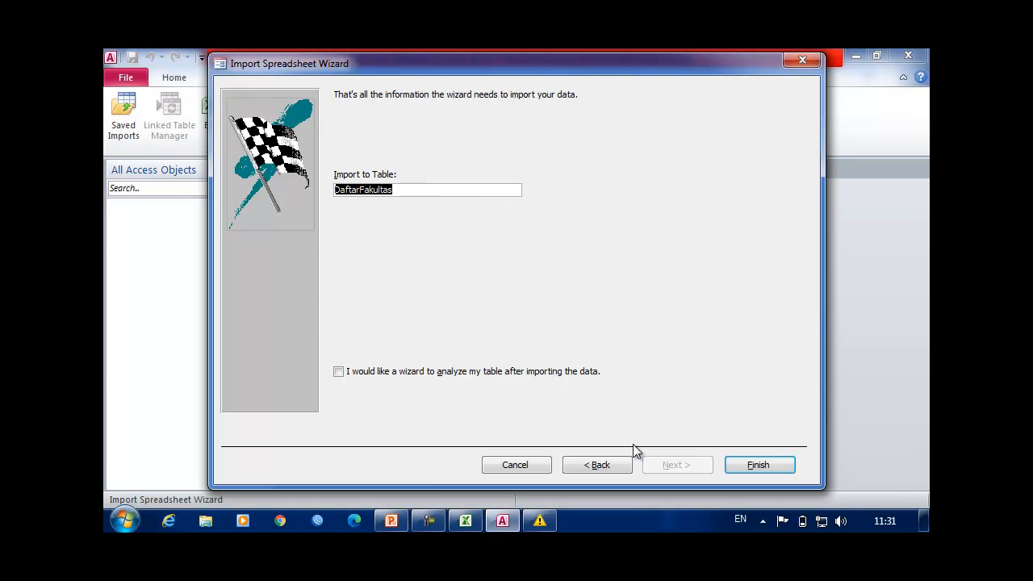
# - Finish the import into the table DaftarFakultas without saving the import steps, and open the imported table
pyautogui.click(758, 466)
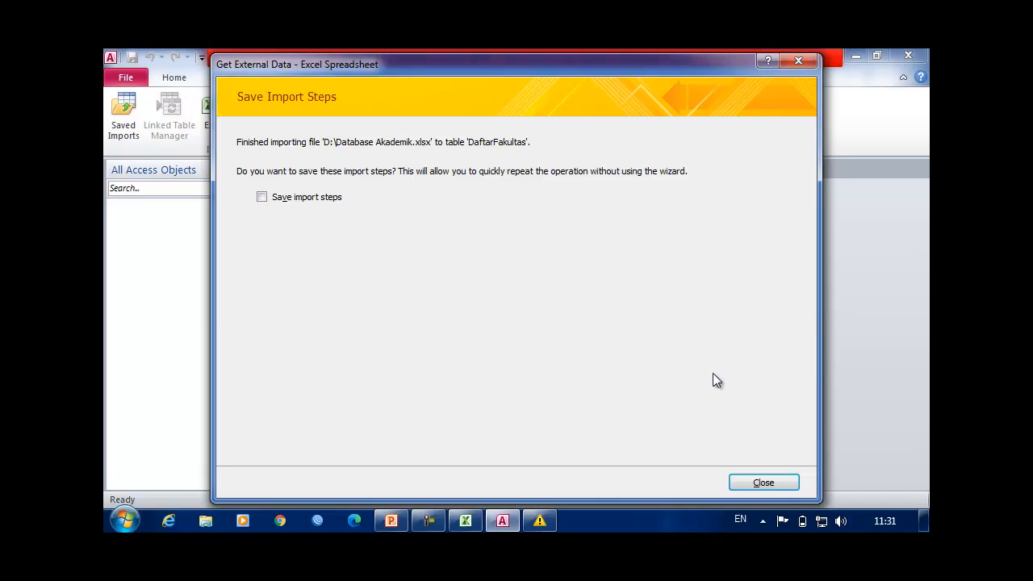
pyautogui.click(764, 483)
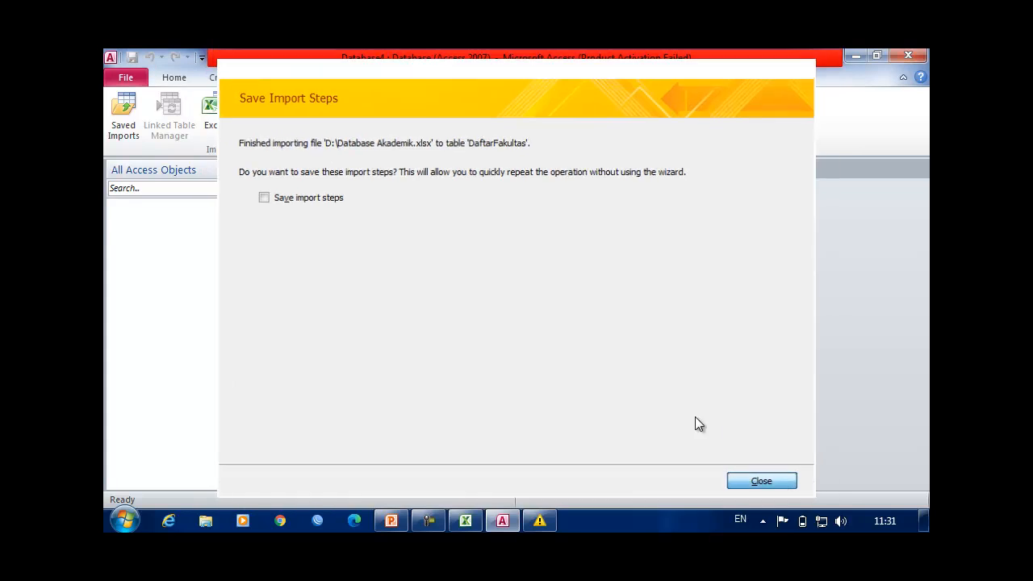
pyautogui.click(156, 223)
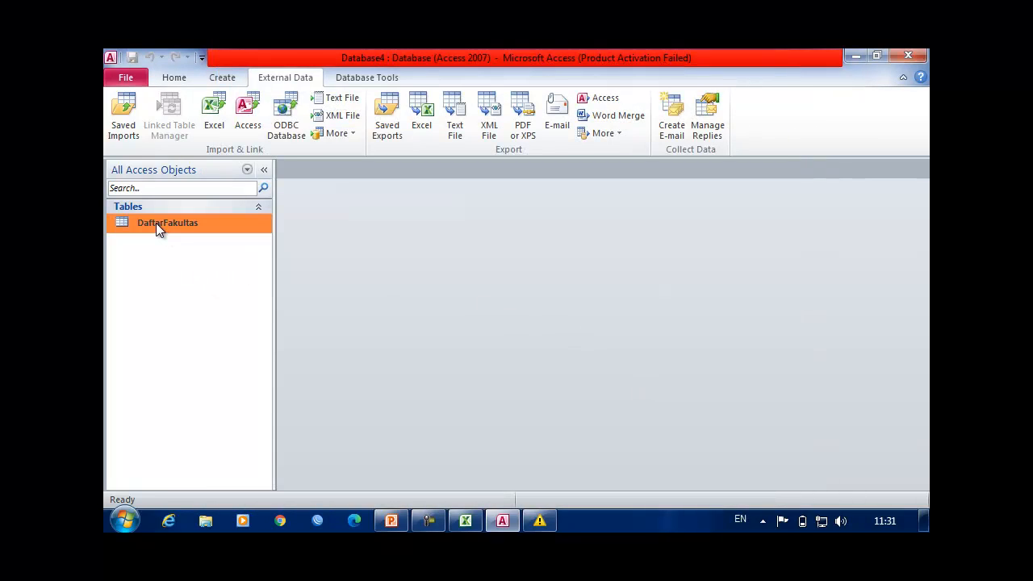
pyautogui.doubleClick(156, 222)
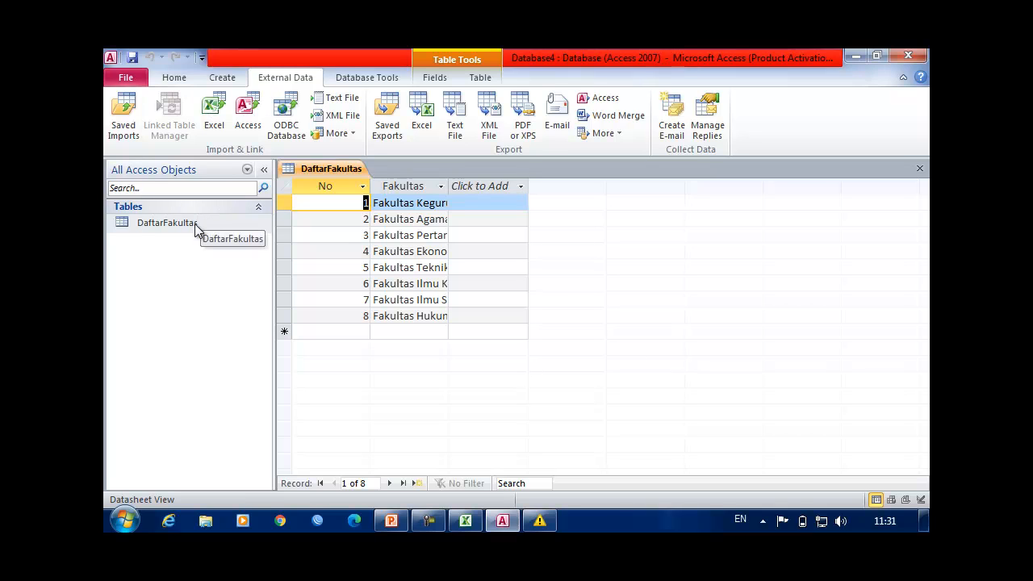
# - Start another Excel import and select Database Akademik.xlsx from the Documents library as the source file
pyautogui.click(229, 123)
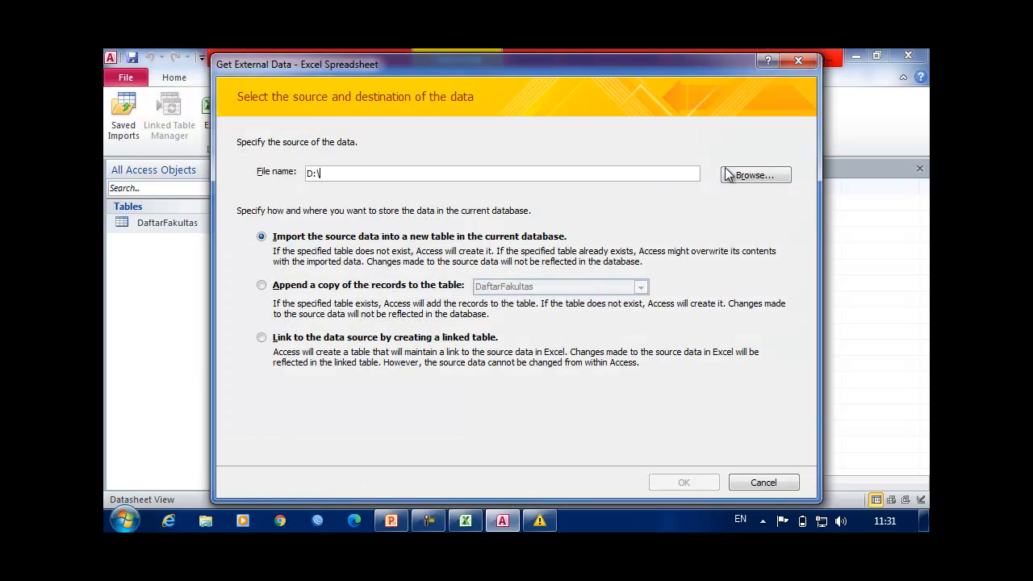
pyautogui.click(756, 176)
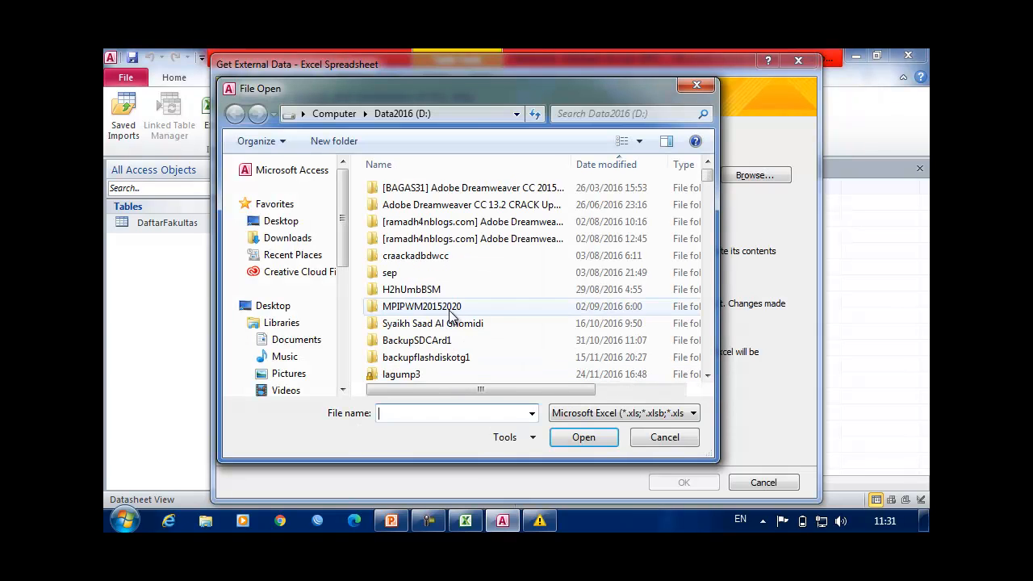
pyautogui.scroll(-10, 491, 337)
pyautogui.scroll(-10, 493, 339)
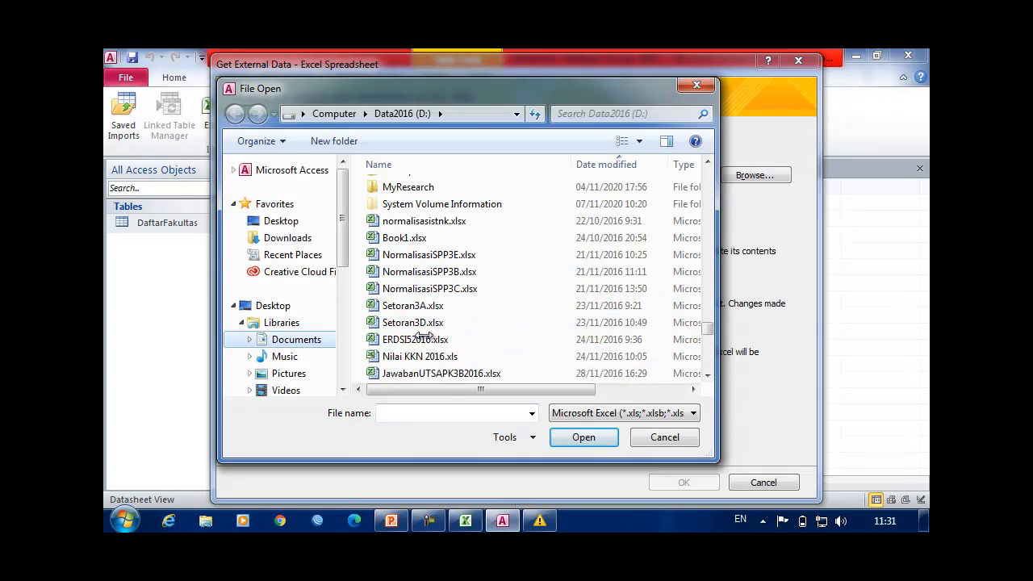
pyautogui.click(296, 339)
pyautogui.click(486, 296)
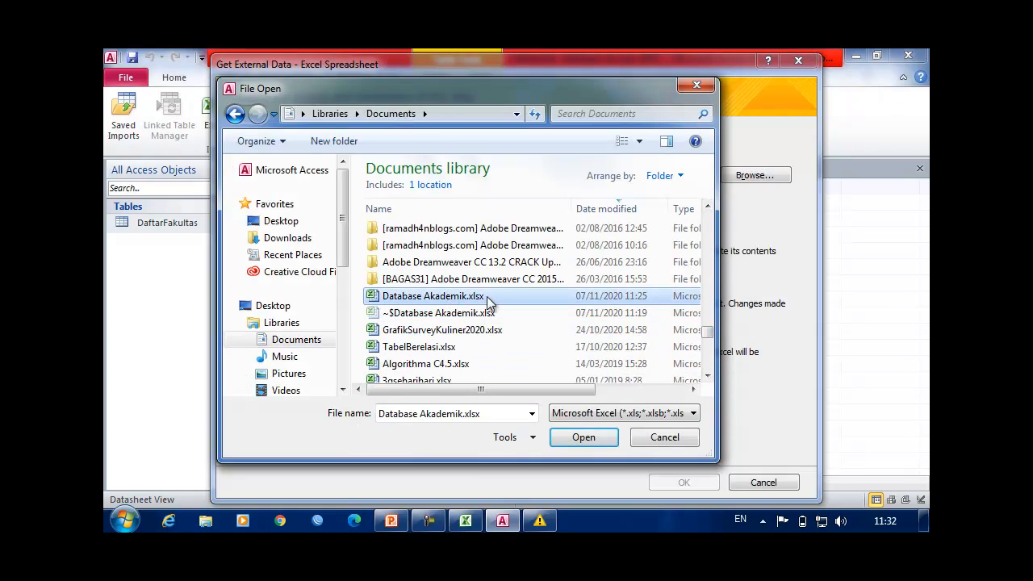
pyautogui.click(586, 439)
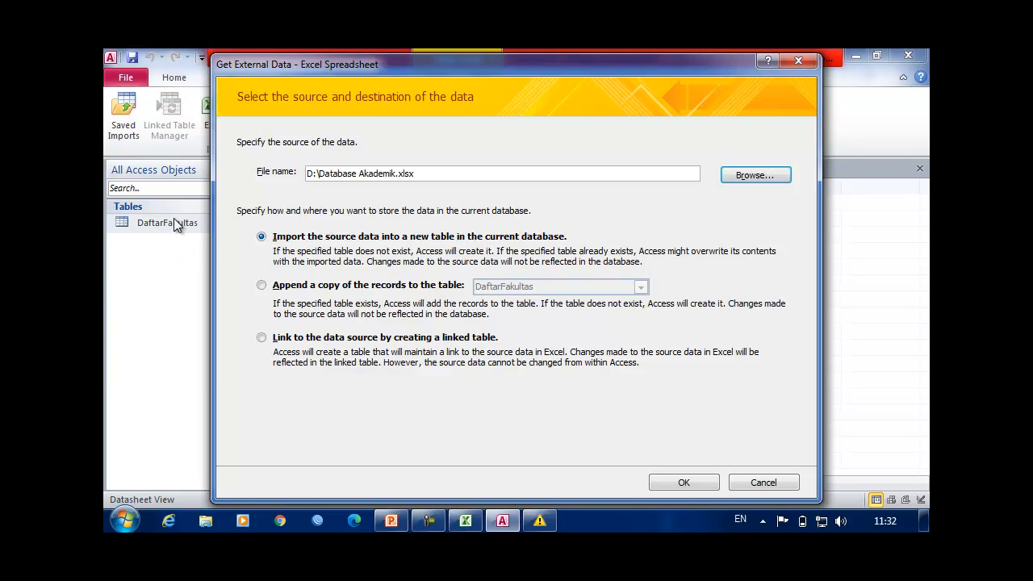
# - Look at the option to append records to DaftarFakultas, and choose to link to the data source with a linked table instead
pyautogui.click(268, 286)
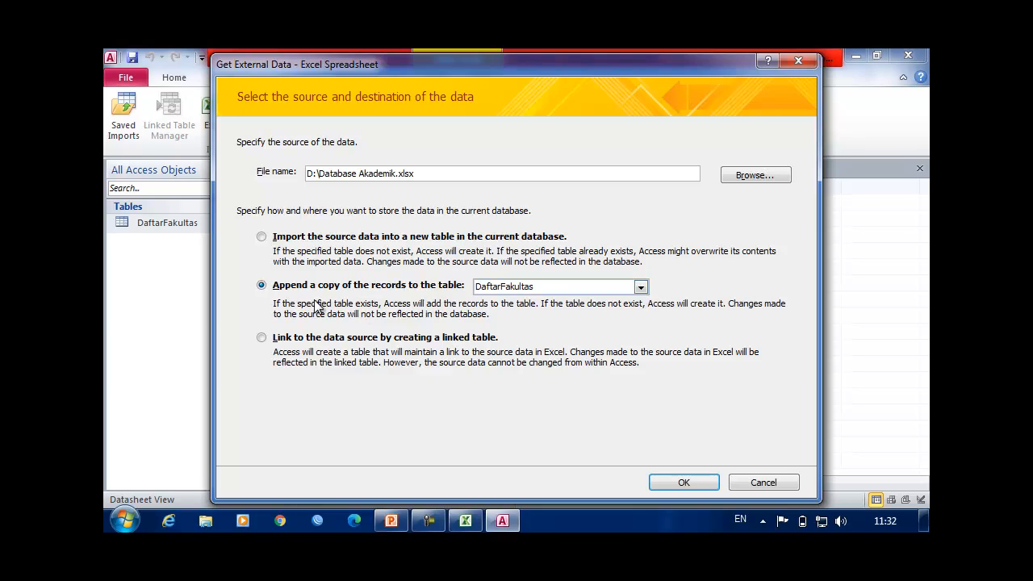
pyautogui.click(641, 287)
pyautogui.click(640, 289)
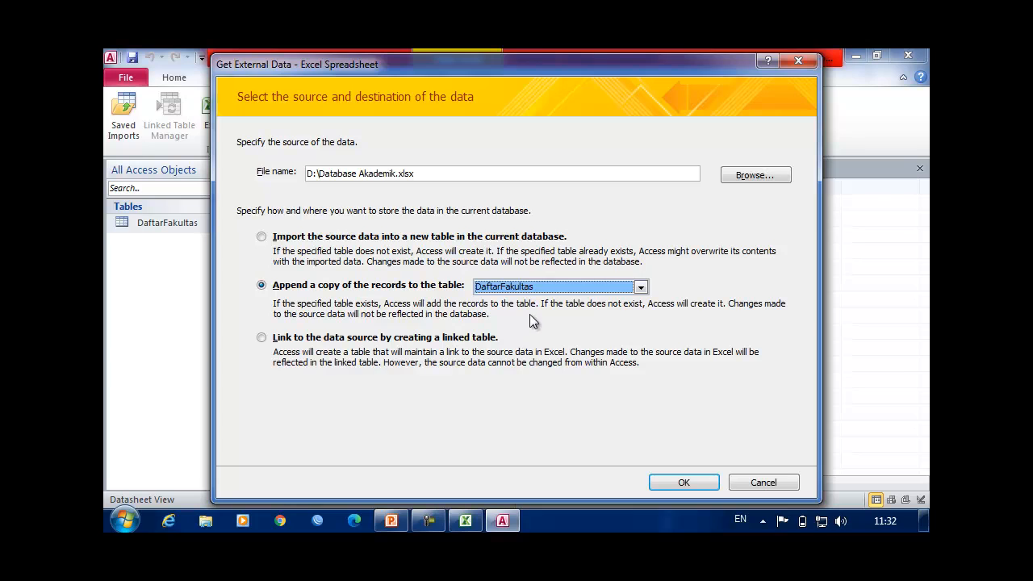
pyautogui.click(261, 338)
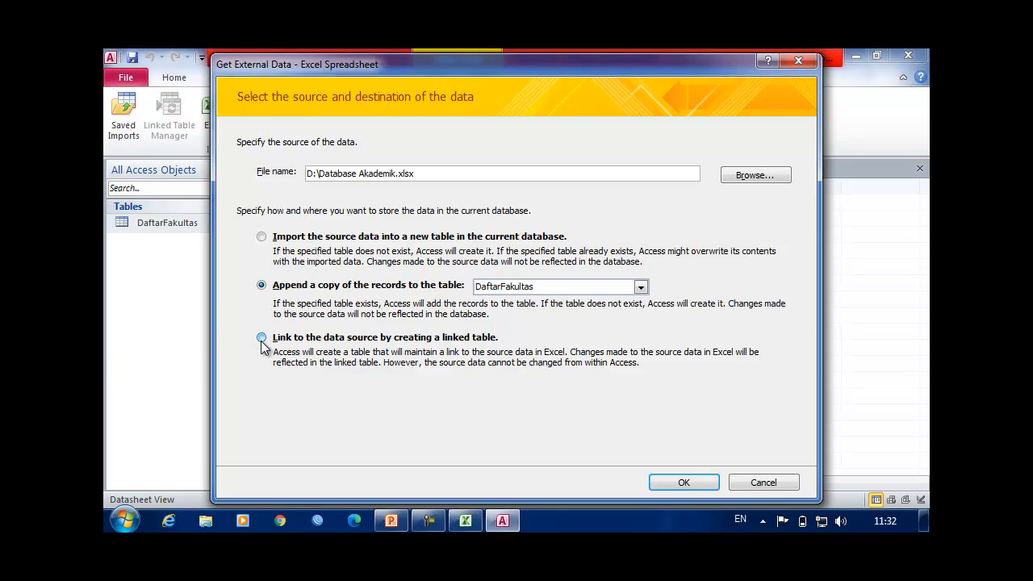
pyautogui.click(684, 482)
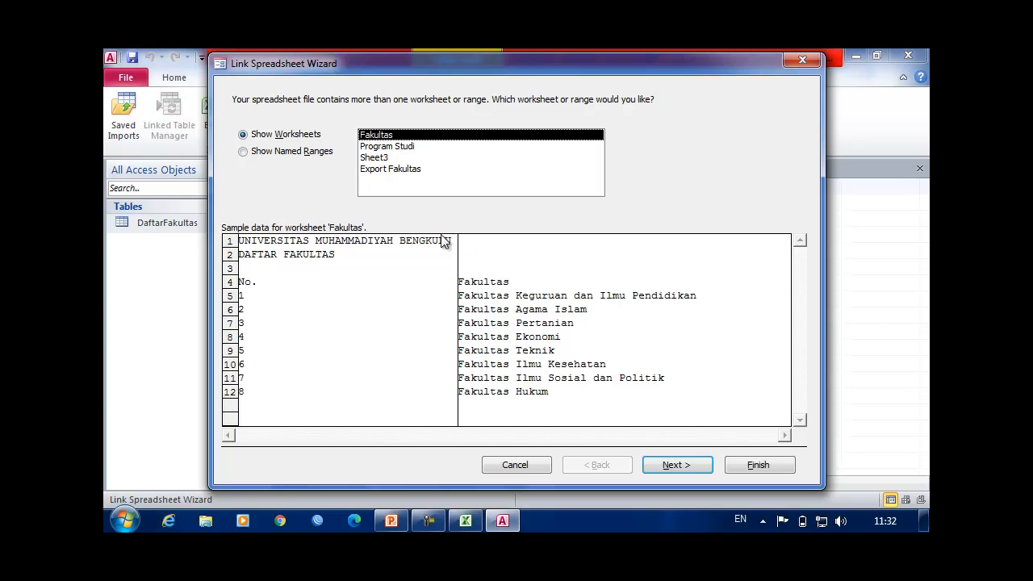
# - Select the named range DaftarFakultas as the link source and keep its first row as column headings
pyautogui.click(291, 153)
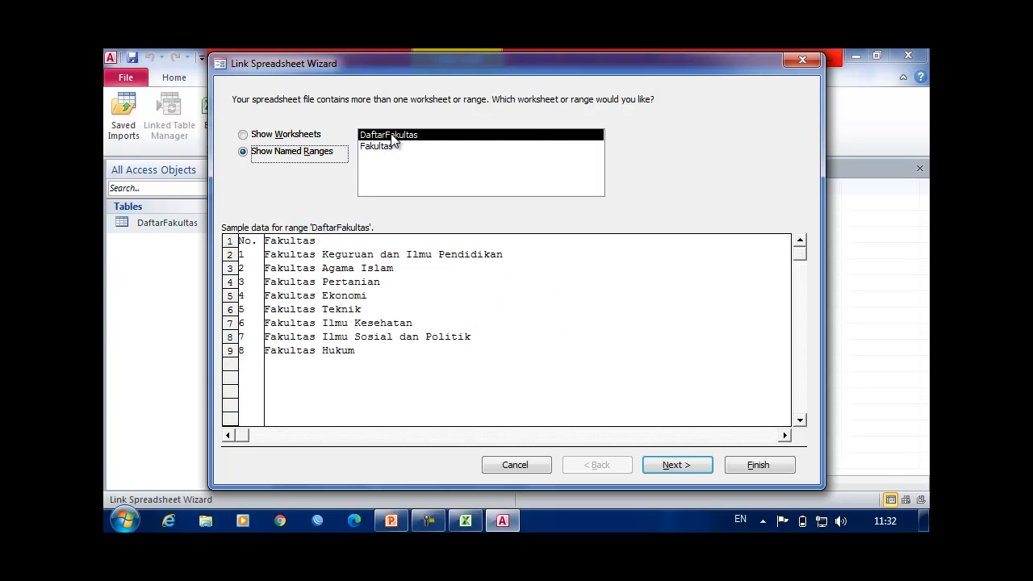
pyautogui.click(393, 137)
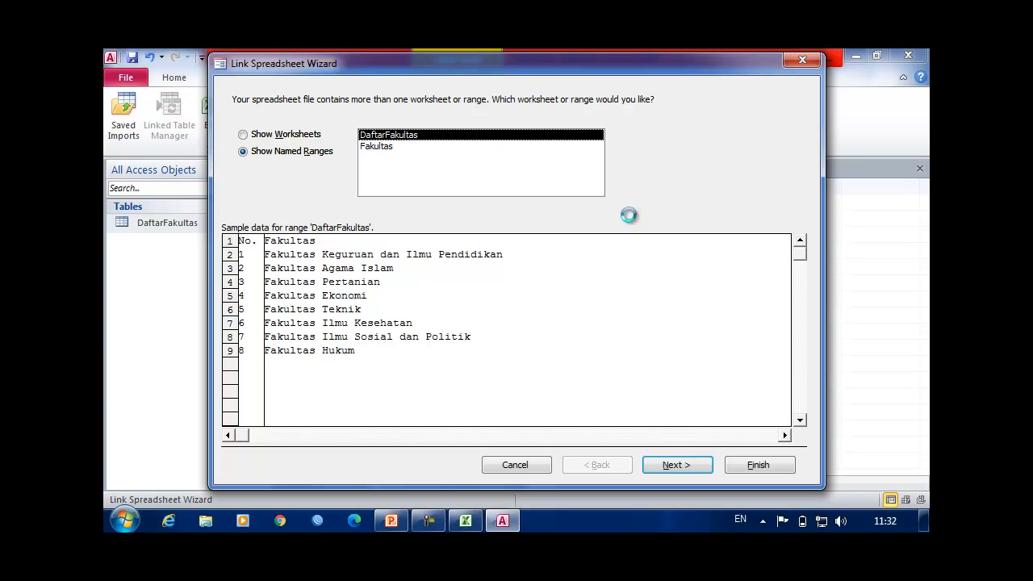
pyautogui.click(674, 464)
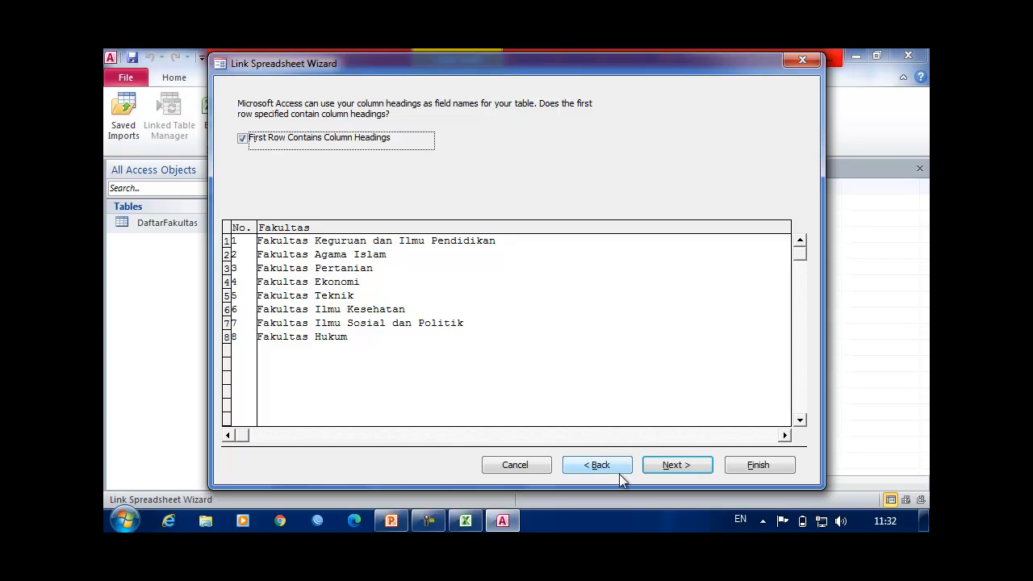
pyautogui.click(678, 468)
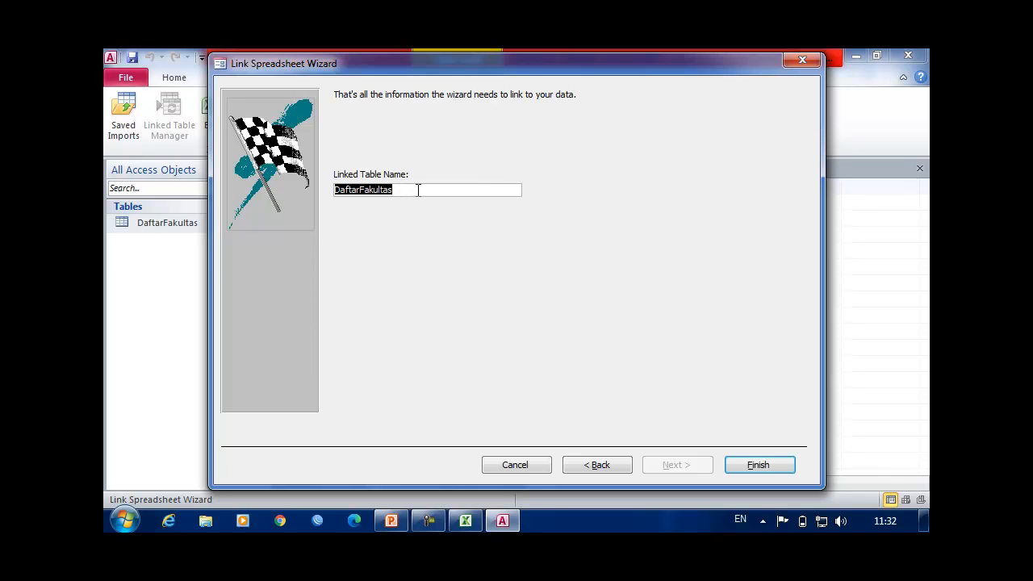
# - Name the linked table DaftarFakultasLink and finish creating the link
pyautogui.click(423, 190)
pyautogui.write('Link')
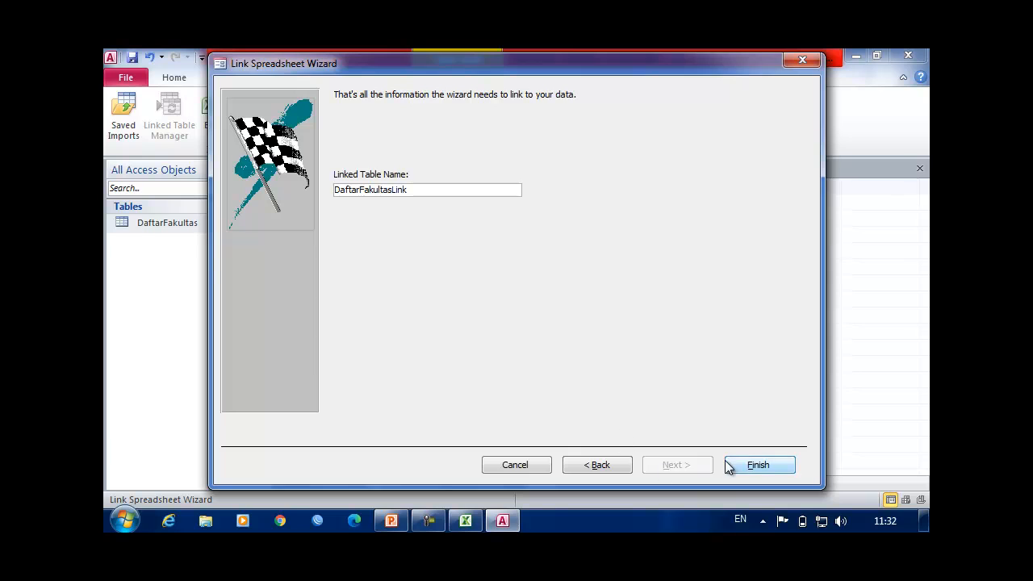
pyautogui.click(763, 468)
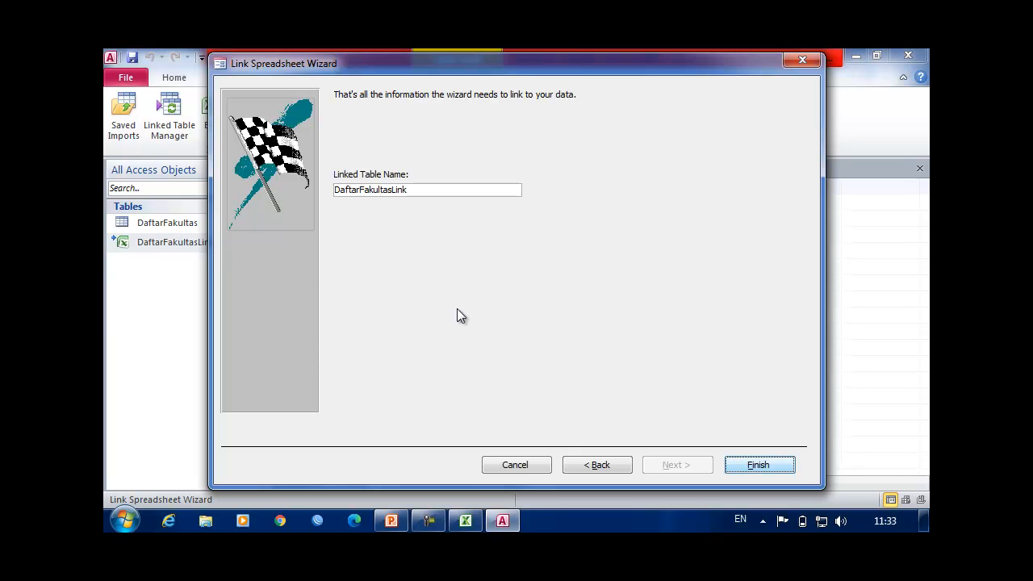
pyautogui.click(773, 472)
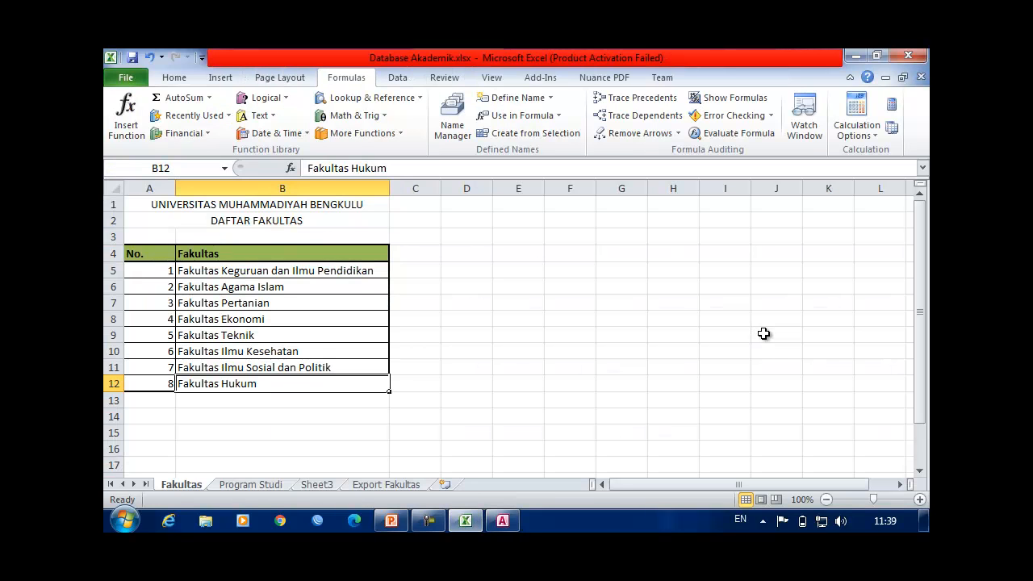
# - Add Fakutlas Kedokteran in cell B13 of the Fakultas worksheet, with number 9 in A13
pyautogui.press('Down')
pyautogui.write('Fakutlas')
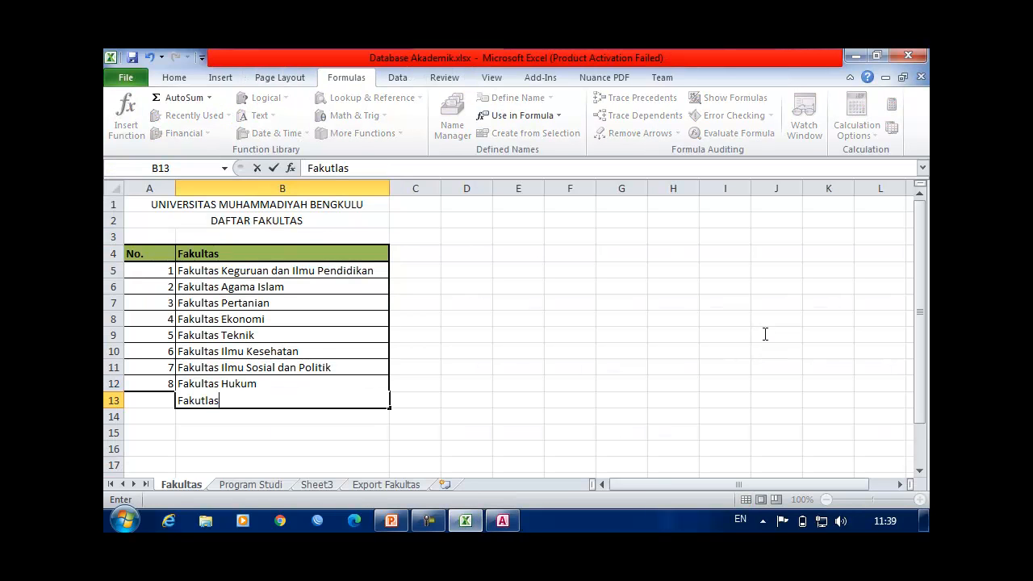
pyautogui.write(' Kedokteran')
pyautogui.press('Return')
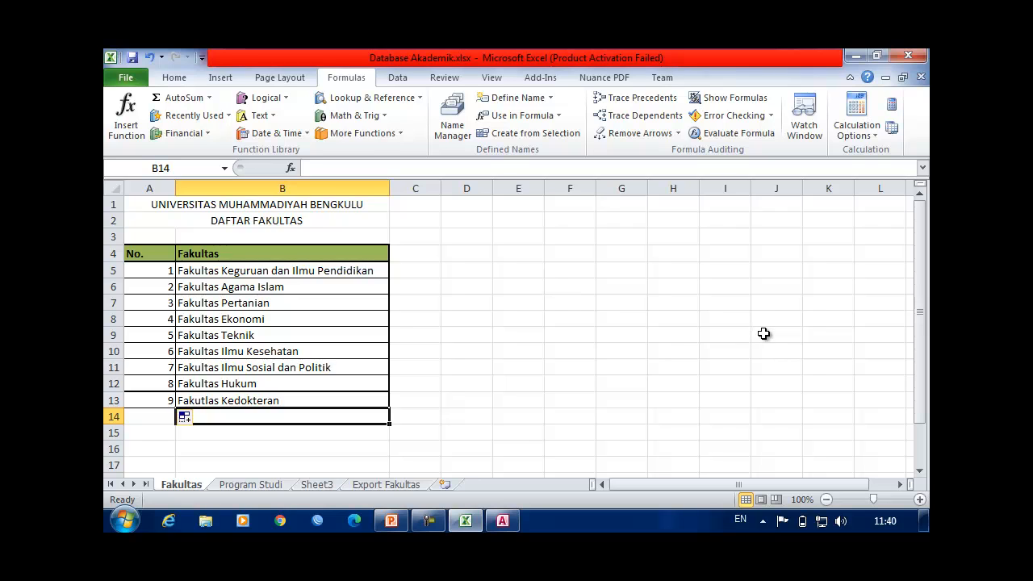
# - Enter Fakutlas Seni dan Budaya in cell B14 below the last faculty
pyautogui.write('Fakutlas ')
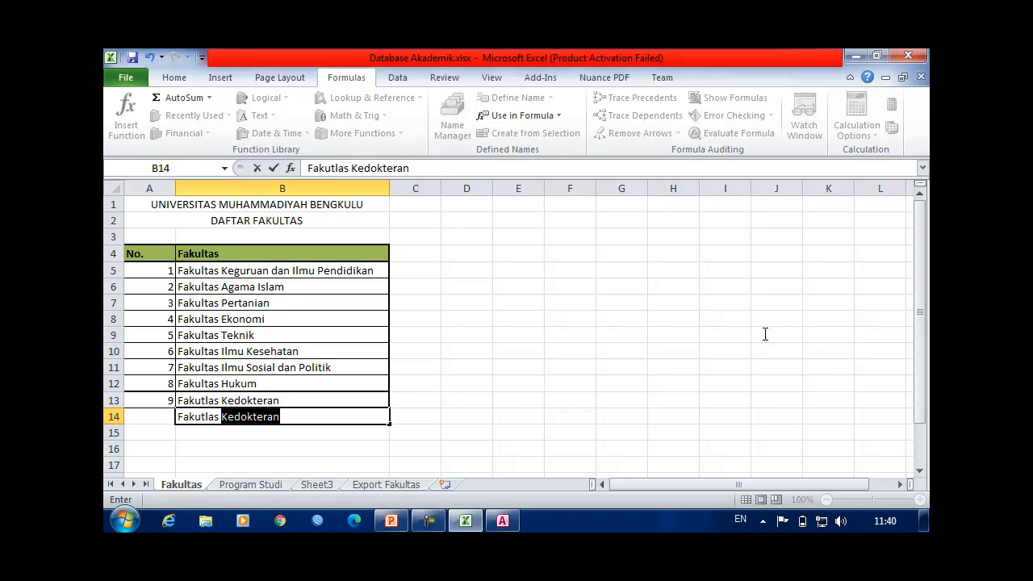
pyautogui.write('Seni')
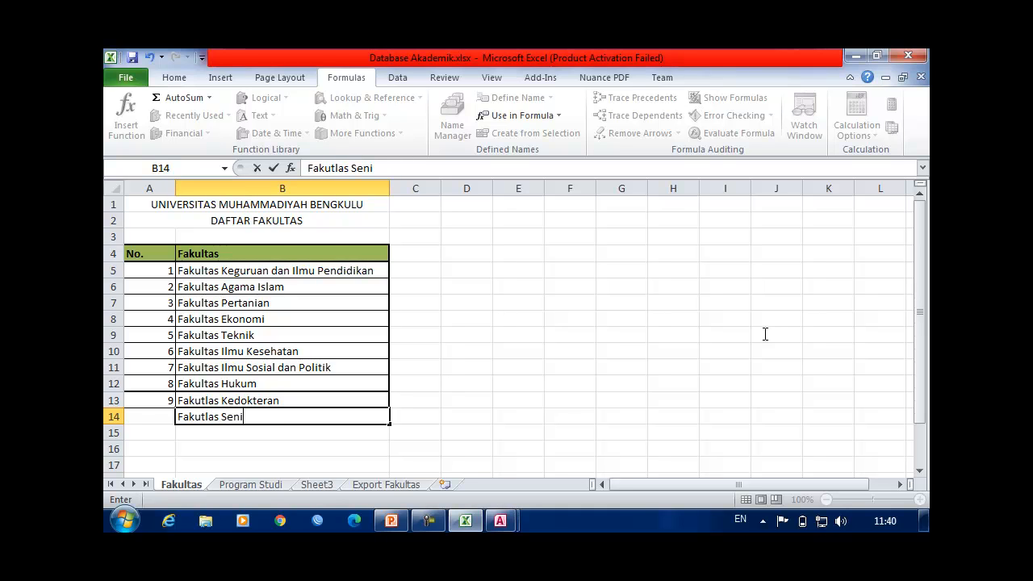
pyautogui.write(' dan BUda')
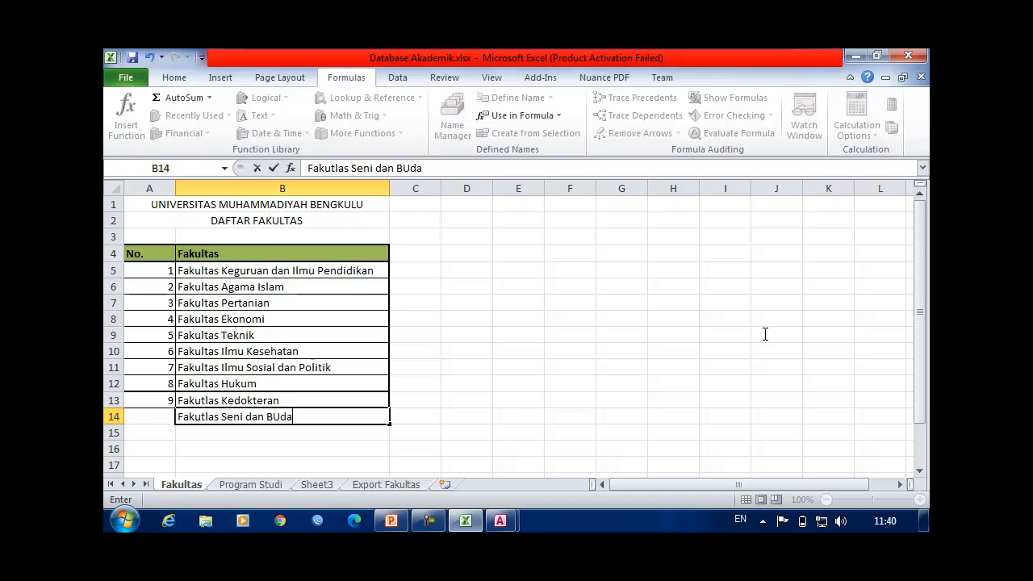
pyautogui.press('BackSpace')
pyautogui.press('BackSpace')
pyautogui.press('BackSpace')
pyautogui.press('BackSpace')
pyautogui.write('Budaya')
pyautogui.press('Return')
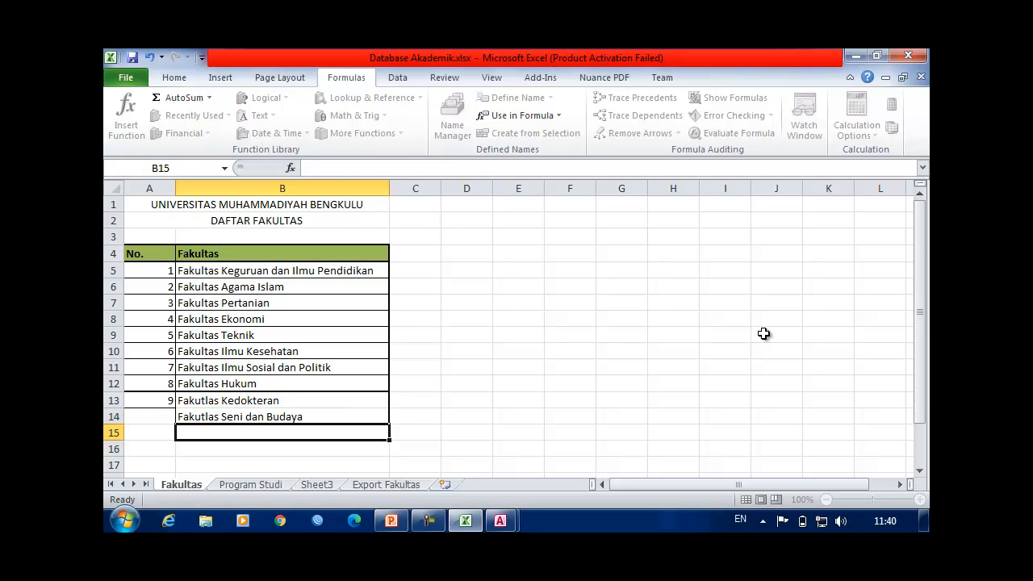
# - Extend the number series in column A from row 12 down to row 14, giving the last faculty number 10
pyautogui.press('Left')
pyautogui.press('Up')
pyautogui.press('Up')
pyautogui.press('Up')
pyautogui.hotkey('shift', 'Down')
pyautogui.hotkey('shift', 'Down')
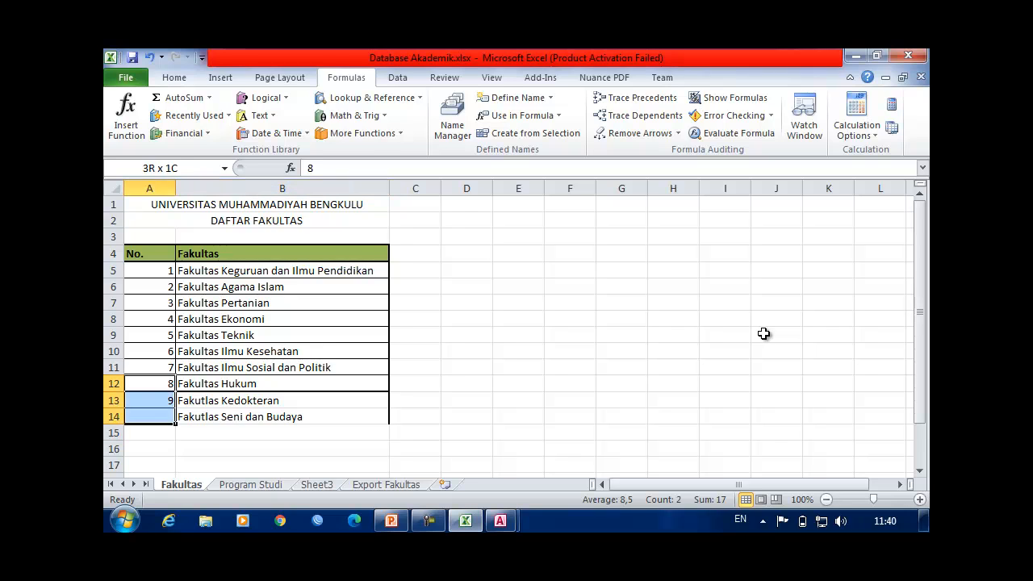
pyautogui.moveTo(150, 384)
pyautogui.mouseDown()
pyautogui.moveTo(150, 400)
pyautogui.moveTo(175, 418)
pyautogui.mouseUp()
pyautogui.click(242, 417)
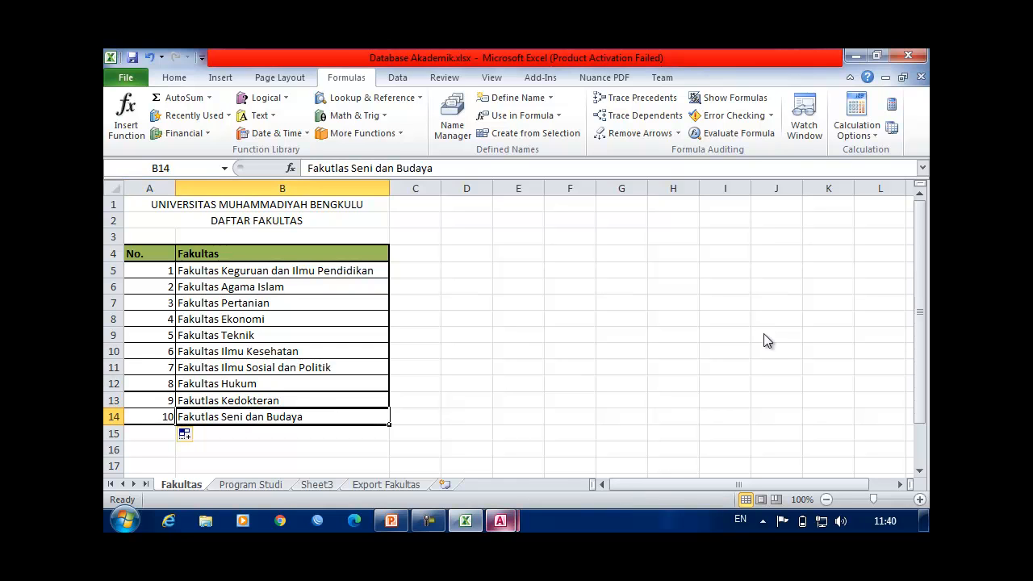
# - Switch to Access, cancelling the Excel busy message, and check the new rows in DaftarFakultasLink
pyautogui.click(500, 521)
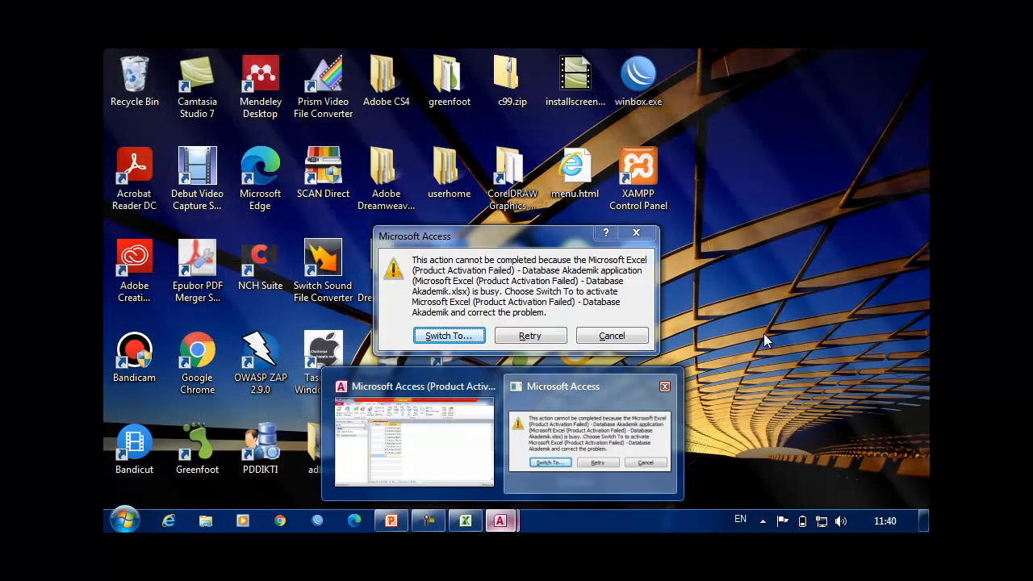
pyautogui.click(589, 436)
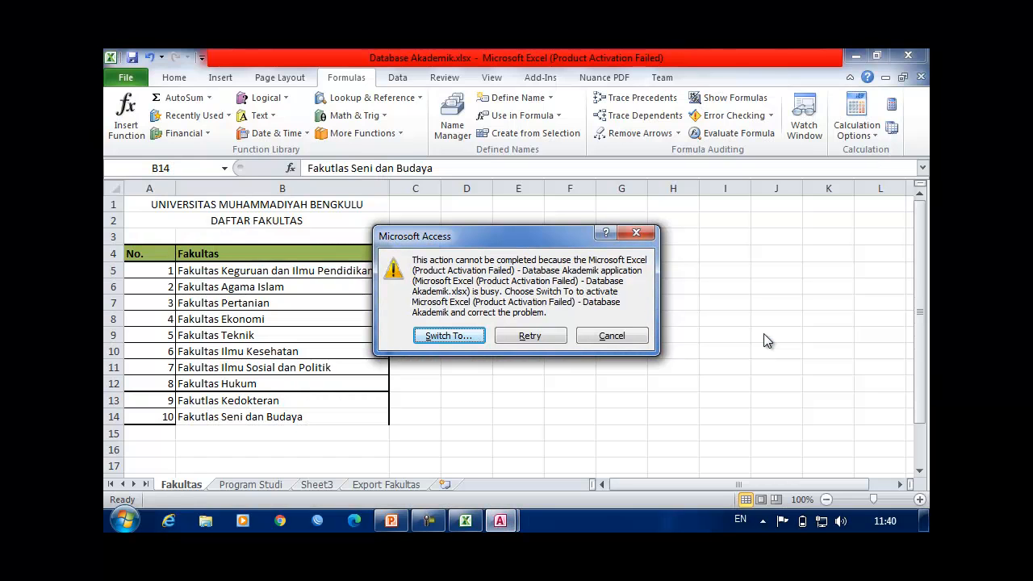
pyautogui.click(612, 336)
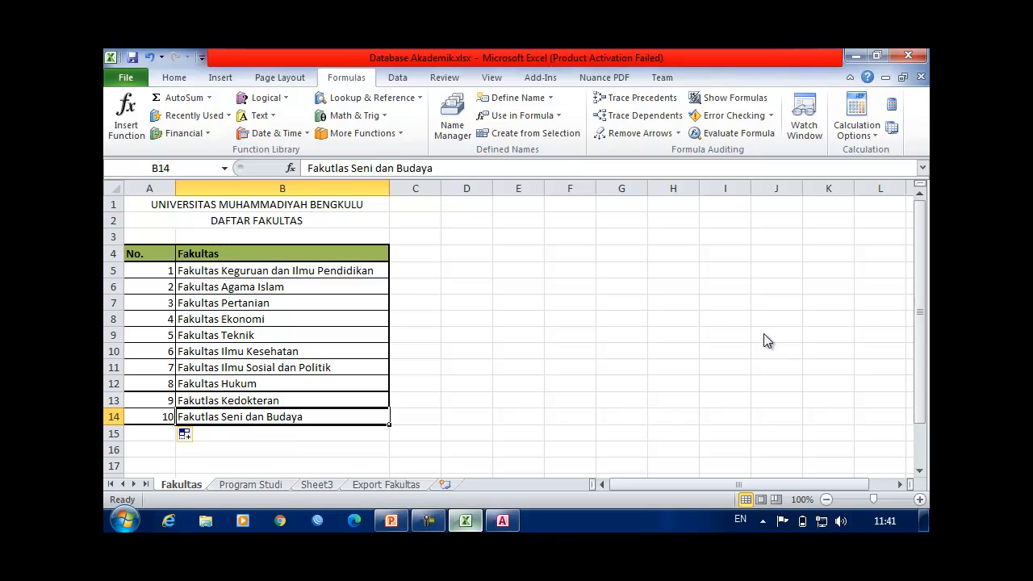
pyautogui.hotkey('alt', 'Tab')
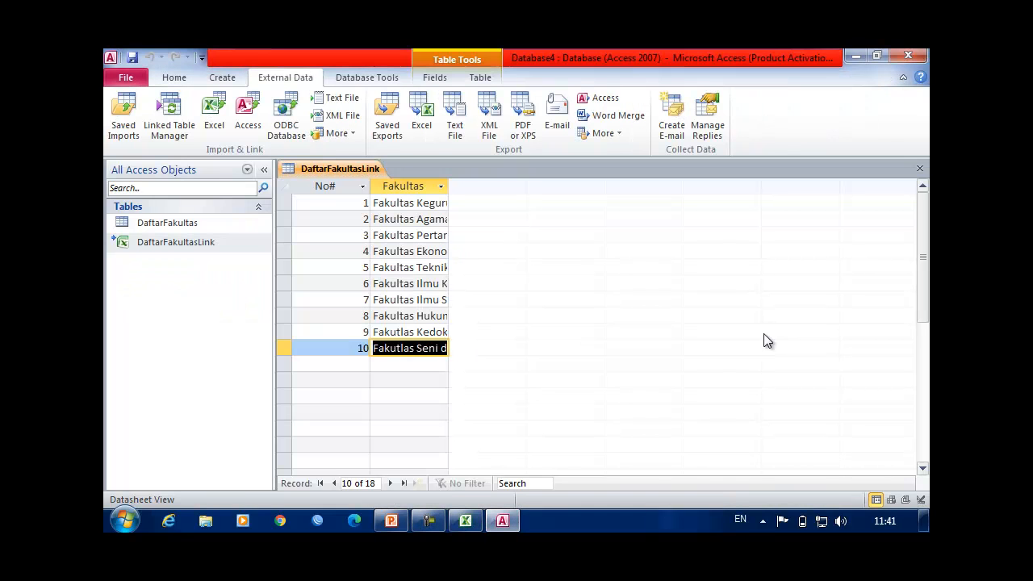
# - Open the imported DaftarFakultas table and compare its faculty rows with the linked table
pyautogui.click(167, 223)
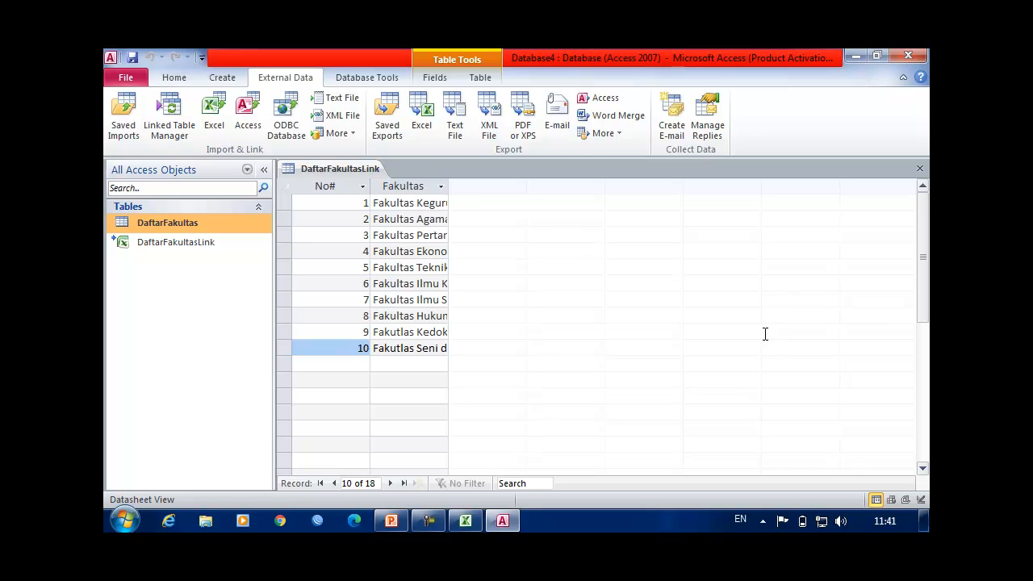
pyautogui.doubleClick(167, 222)
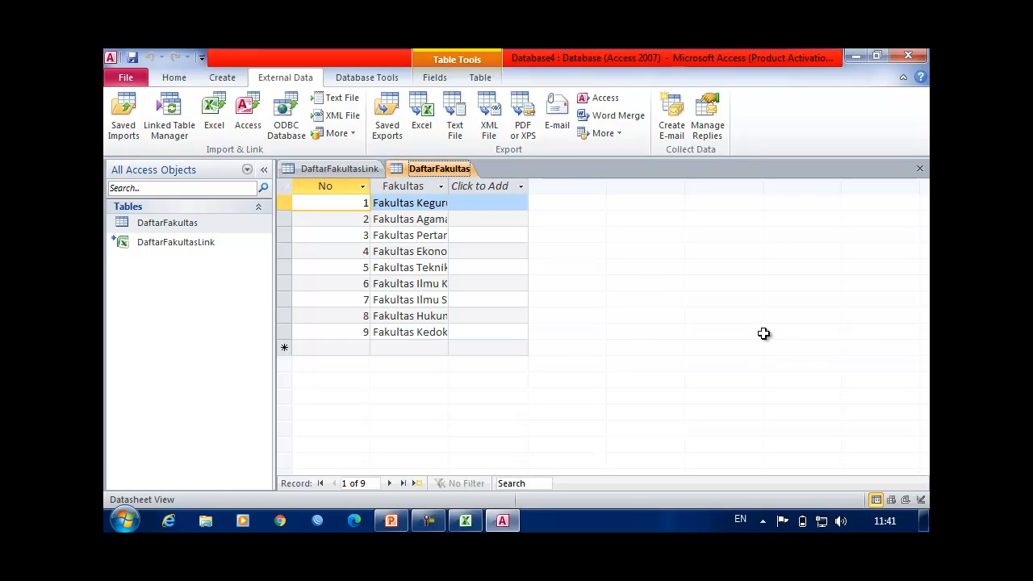
pyautogui.click(176, 242)
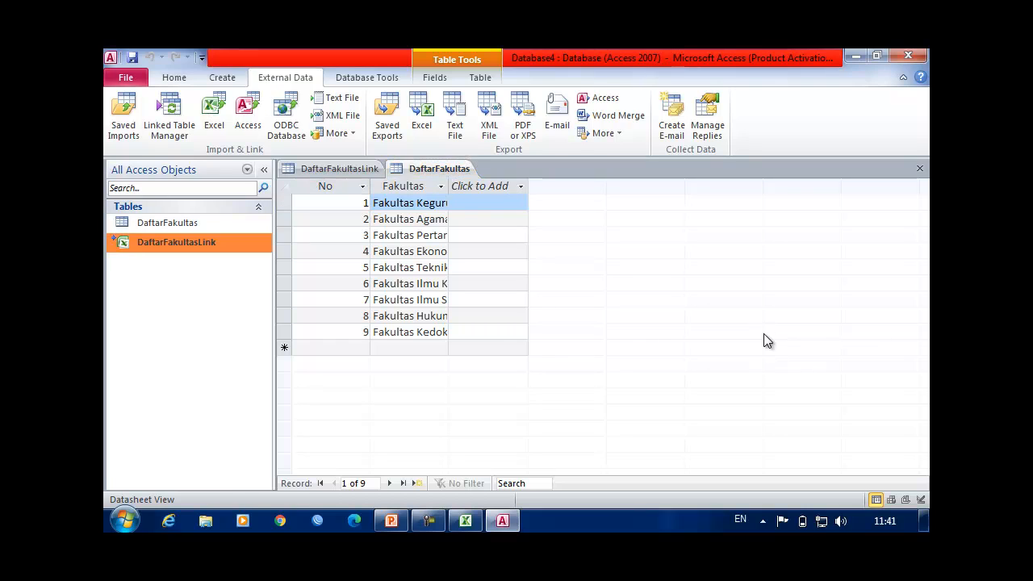
pyautogui.click(167, 223)
pyautogui.click(439, 168)
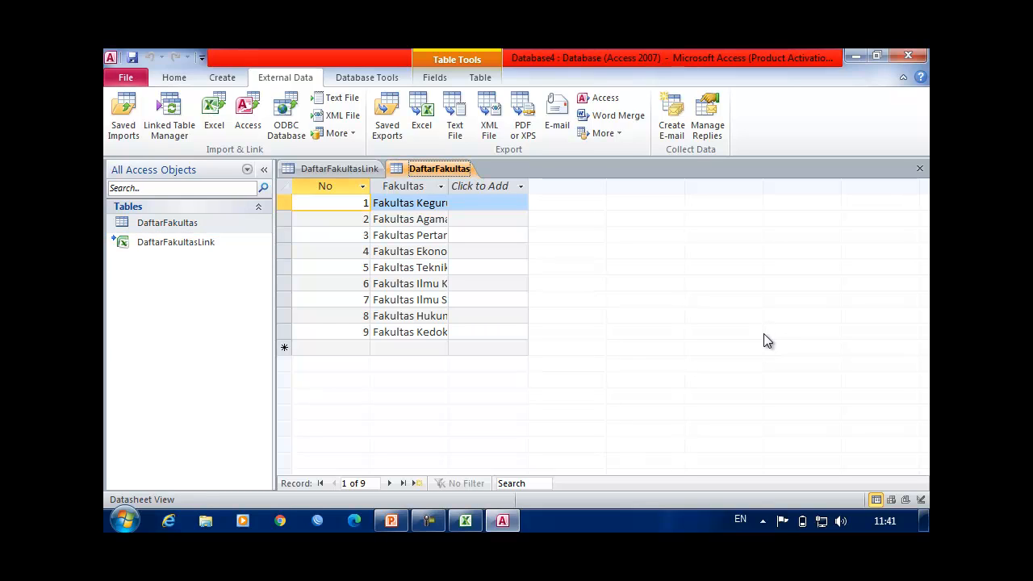
# - Switch to Excel and enter Fakutlas Sinematografi in cell B15 of the Fakultas worksheet
pyautogui.hotkey('alt', 'Tab')
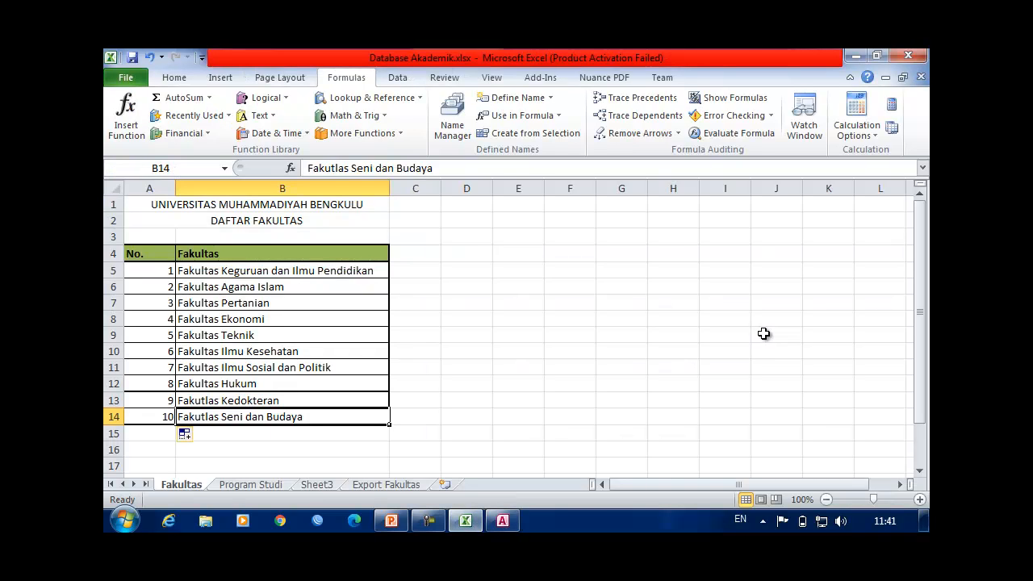
pyautogui.moveTo(389, 425); pyautogui.dragTo(389, 438)
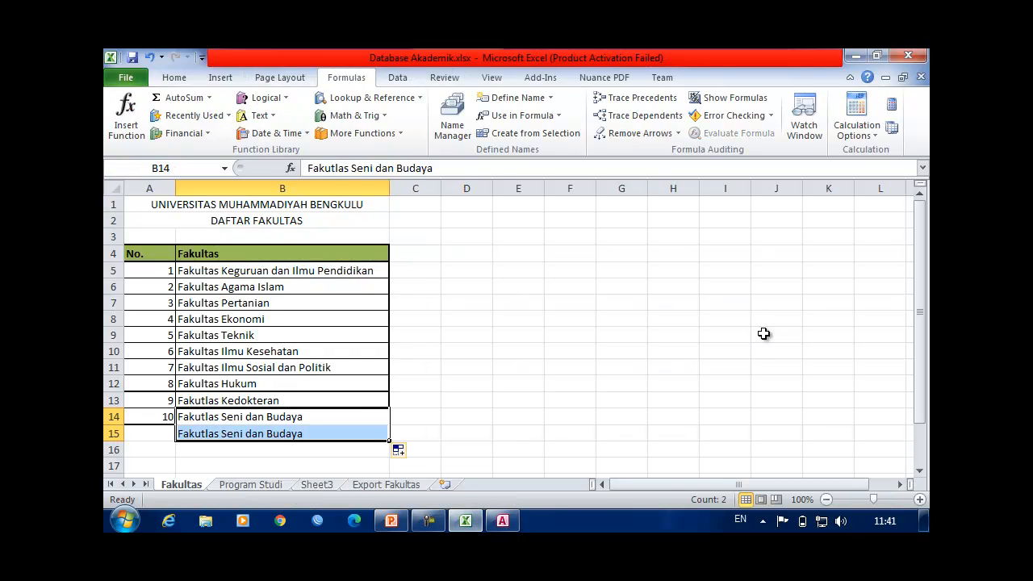
pyautogui.press('Down')
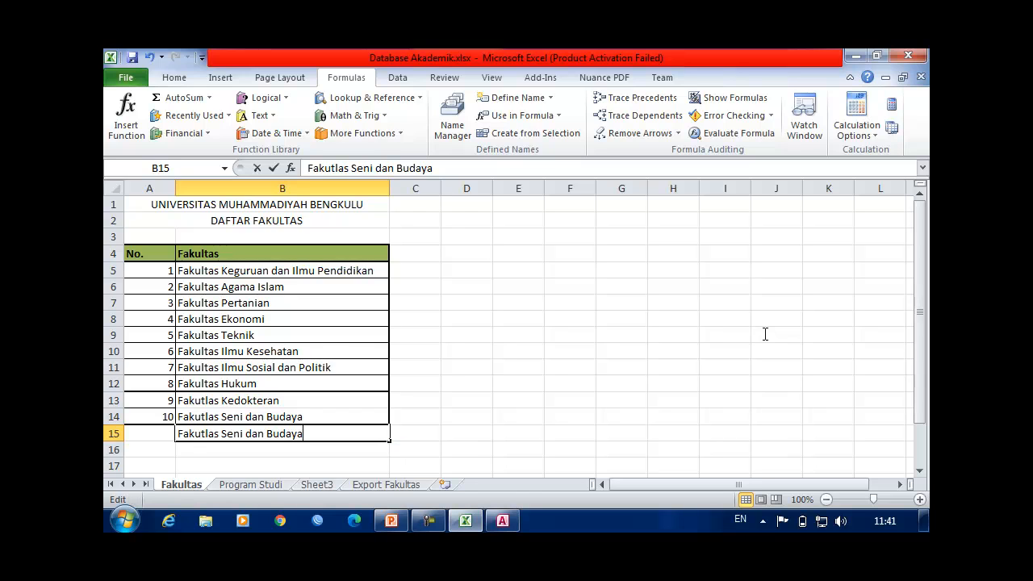
pyautogui.press('F2')
pyautogui.hotkey('shift', 'Home')
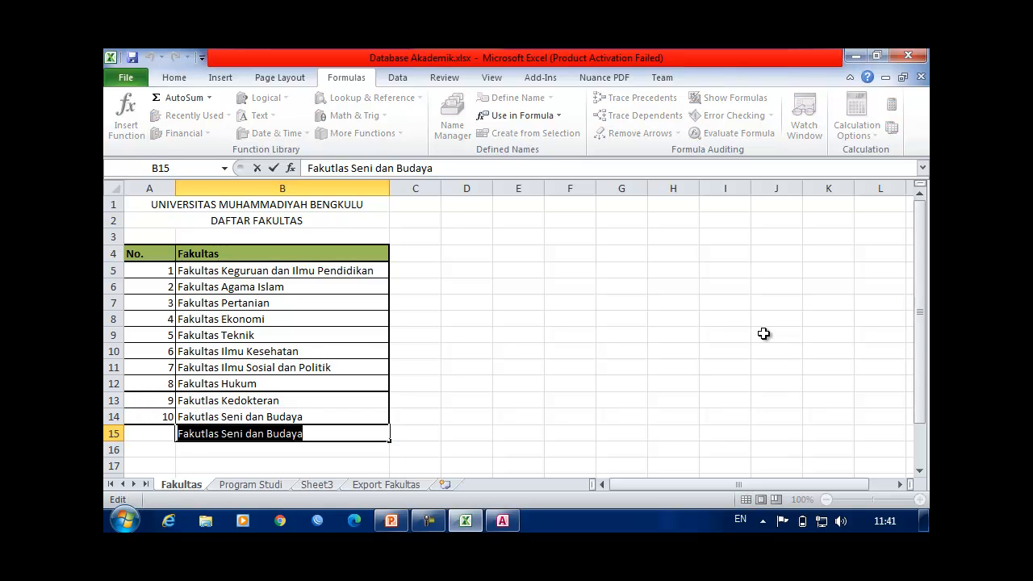
pyautogui.write('Fakultas S')
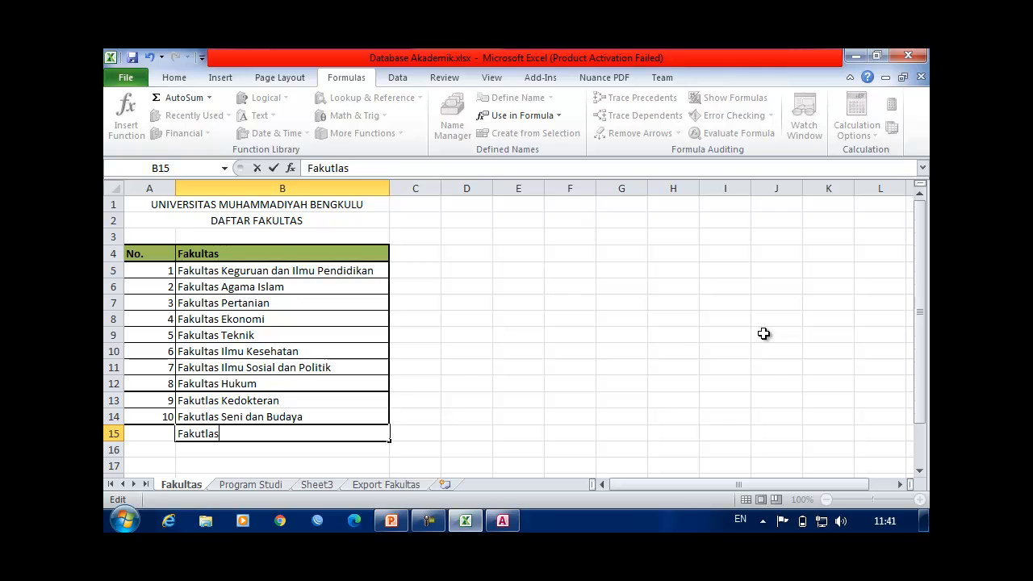
pyautogui.write('inemato')
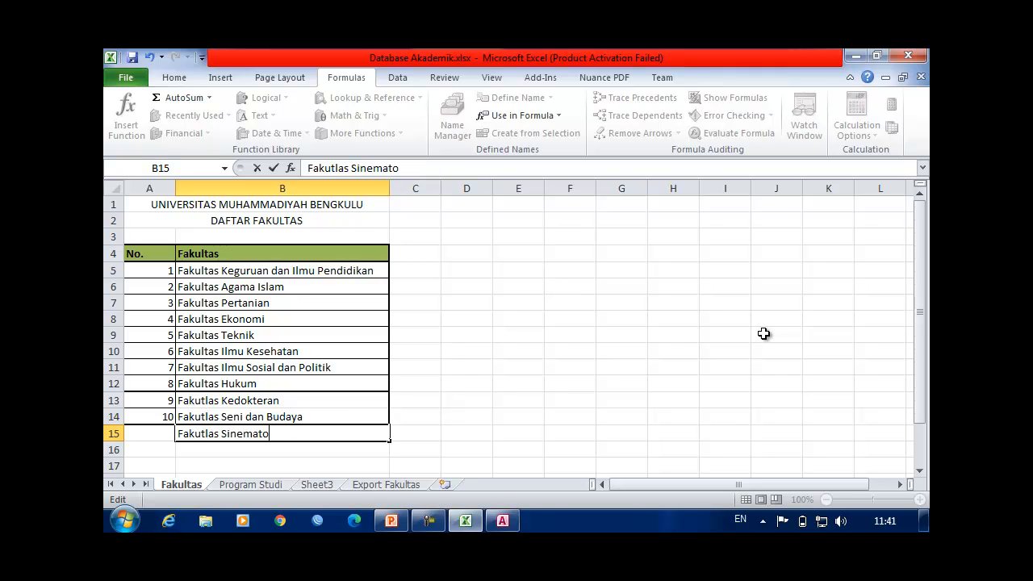
pyautogui.write('grafi')
pyautogui.press('Return')
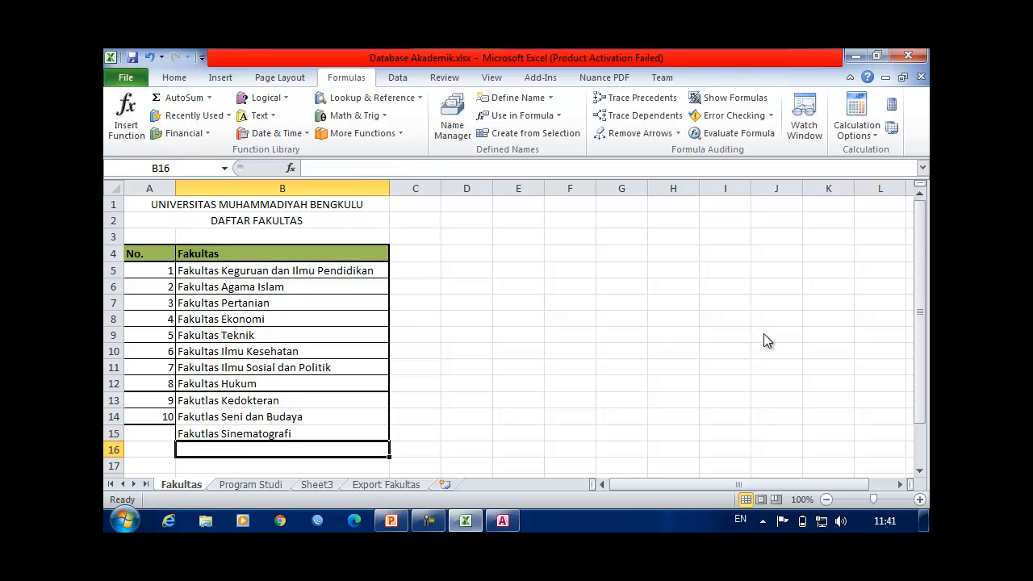
# - Switch to Access, check both tables for the new faculty, and widen the Fakultas column of DaftarFakultasLink to fit the full names
pyautogui.hotkey('alt', 'Tab')
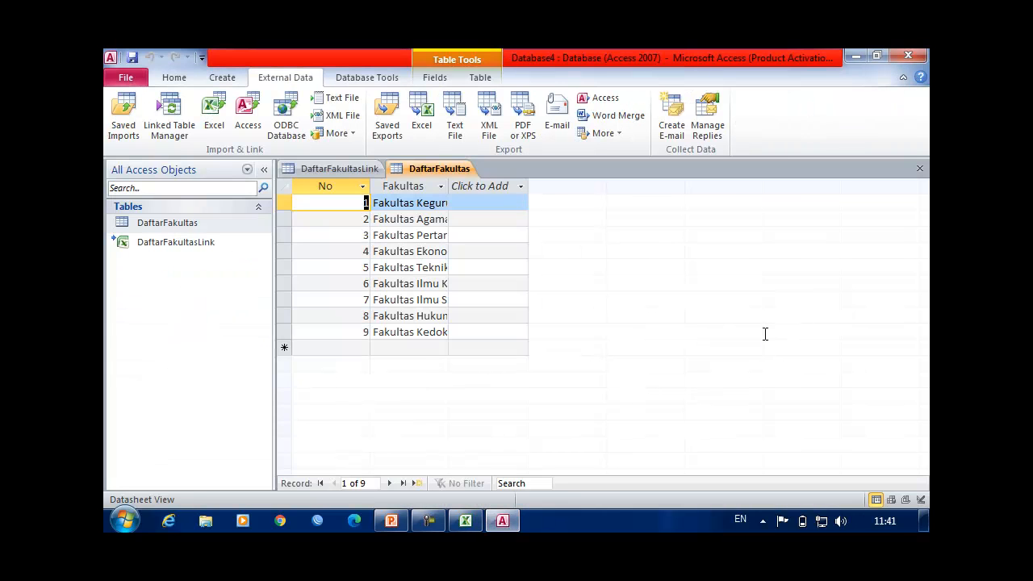
pyautogui.click(409, 348)
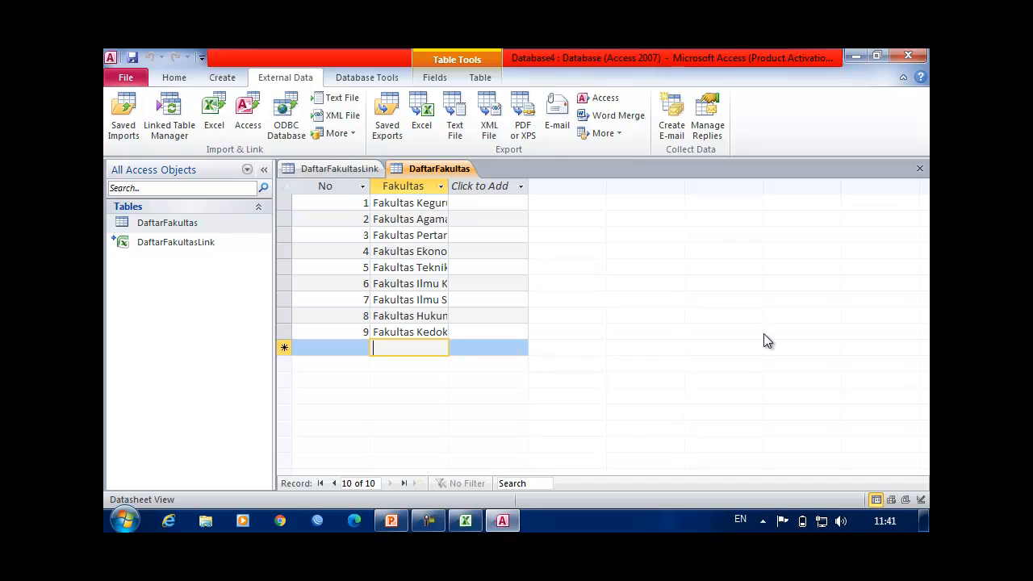
pyautogui.click(339, 168)
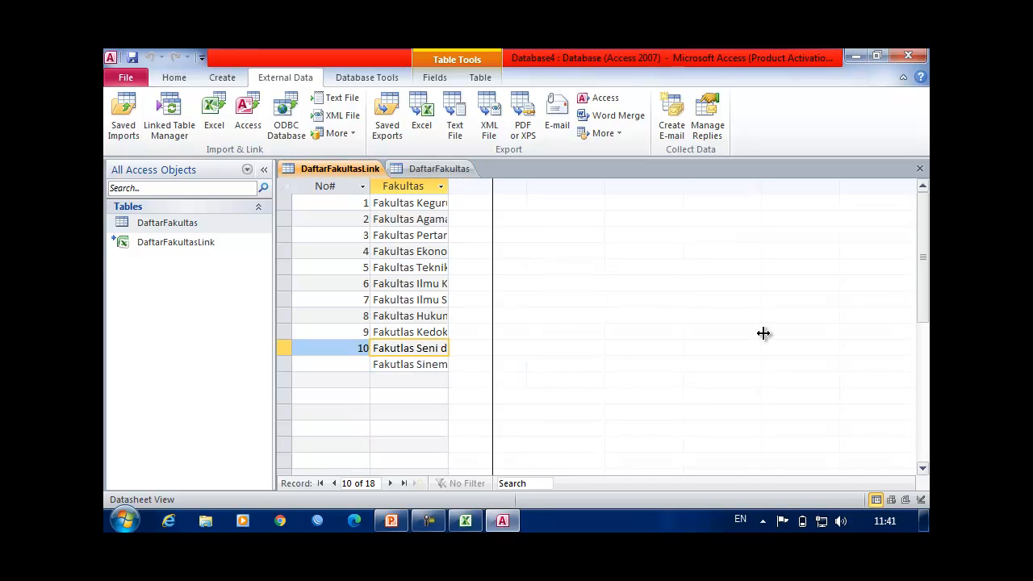
pyautogui.moveTo(492, 187); pyautogui.dragTo(582, 186)
# - Try to add text in a blank row of DaftarFakultasLink and delete a character from Fakutlas Sinematografi
pyautogui.press('Down')
pyautogui.press('Down')
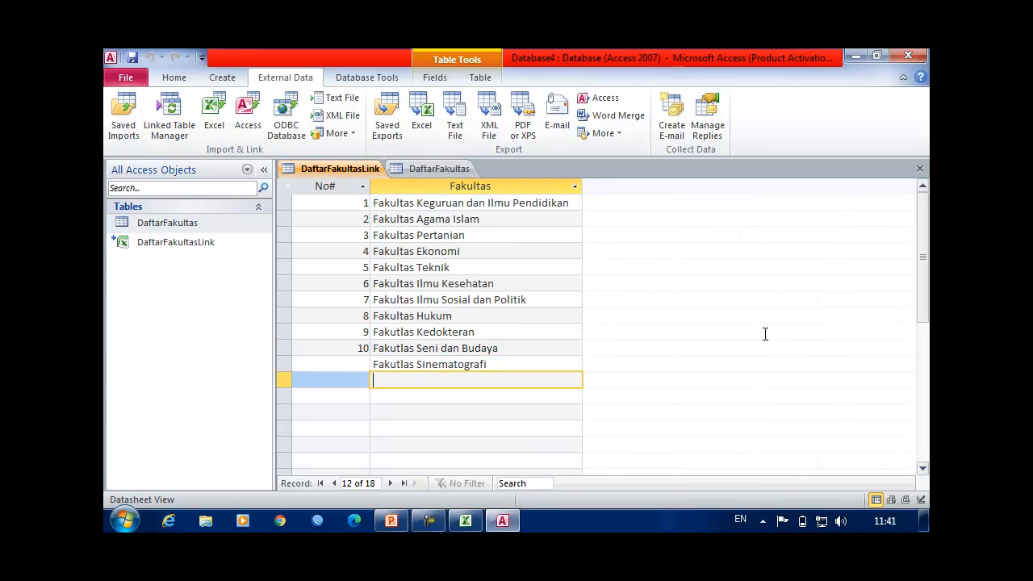
pyautogui.press('f')
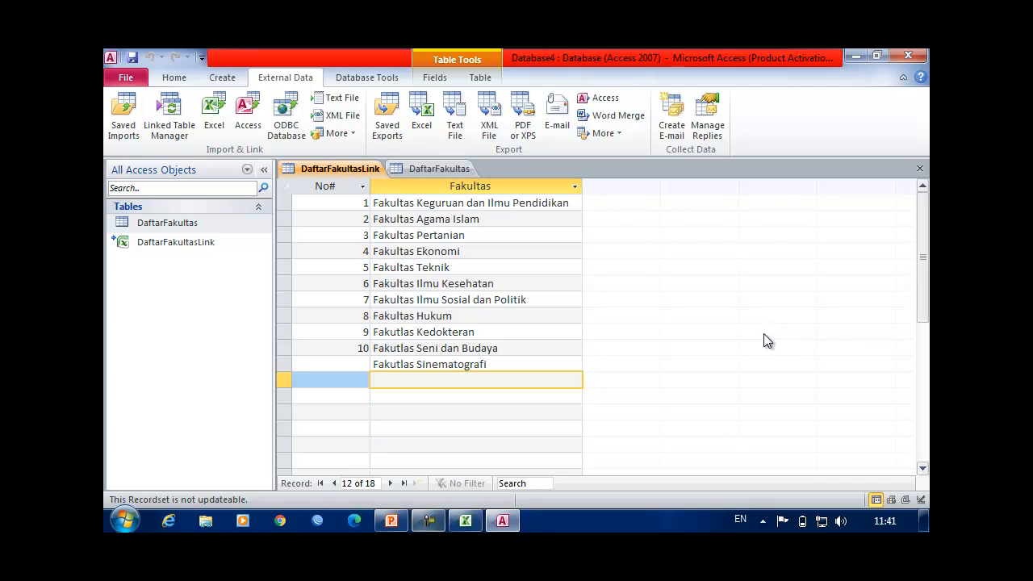
pyautogui.click(405, 483)
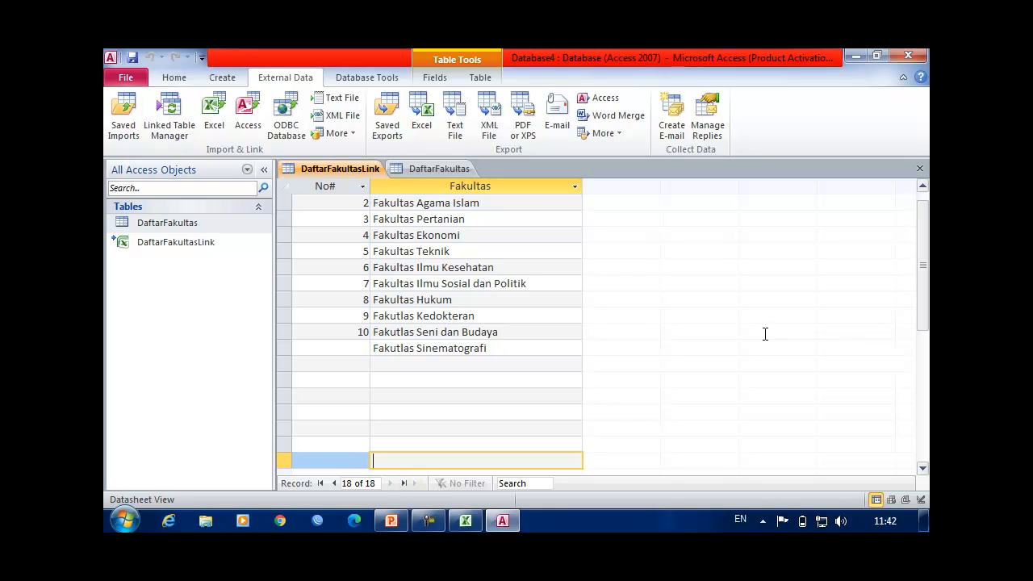
pyautogui.click(403, 348)
pyautogui.press('End')
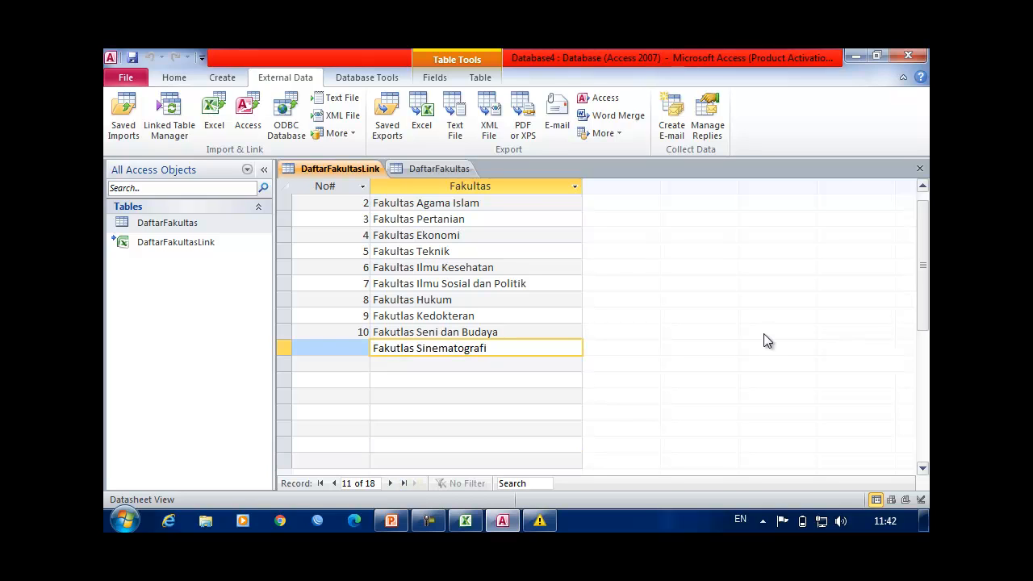
pyautogui.press('BackSpace')
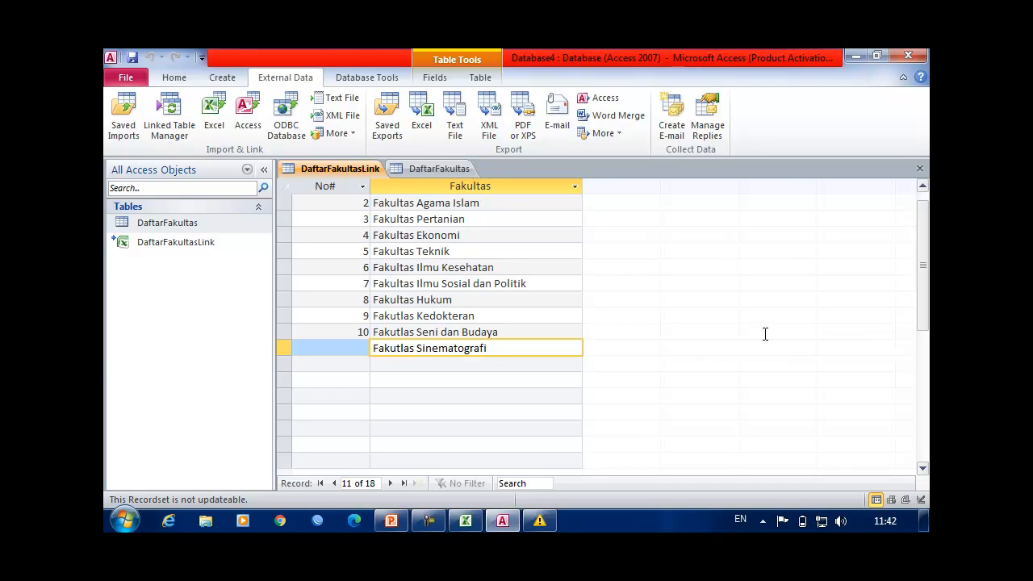
pyautogui.hotkey('shift', 'Tab')
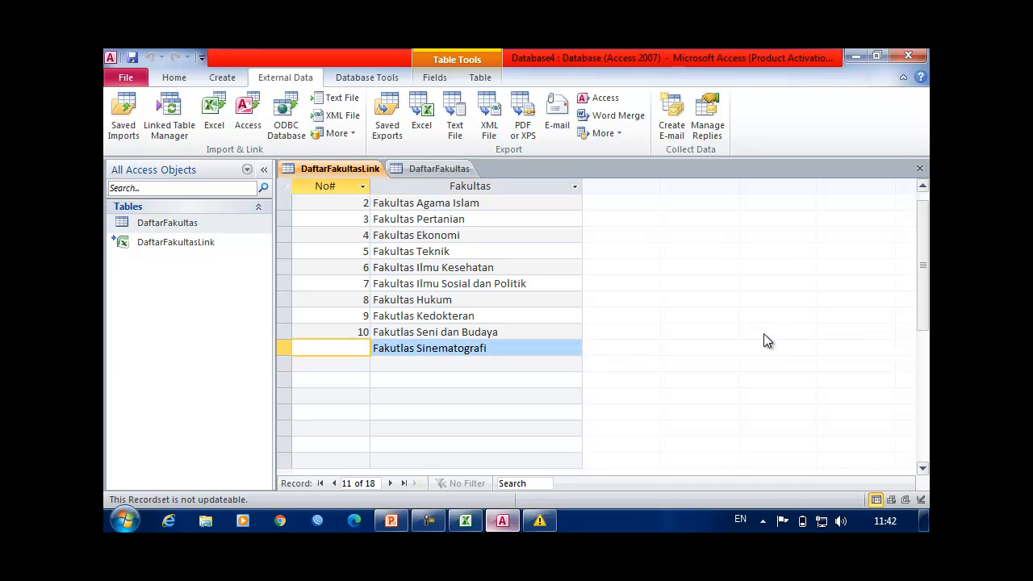
# - Switch to Excel and enter 11 in cell A15 as the number for Fakutlas Sinematografi
pyautogui.hotkey('alt', 'Tab')
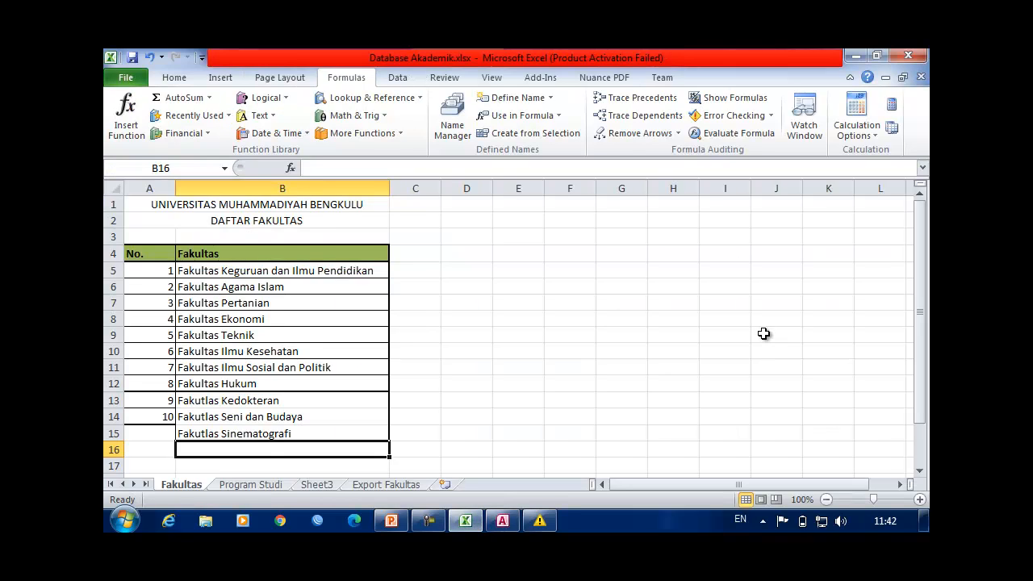
pyautogui.press('Up')
pyautogui.press('Left')
pyautogui.write('11')
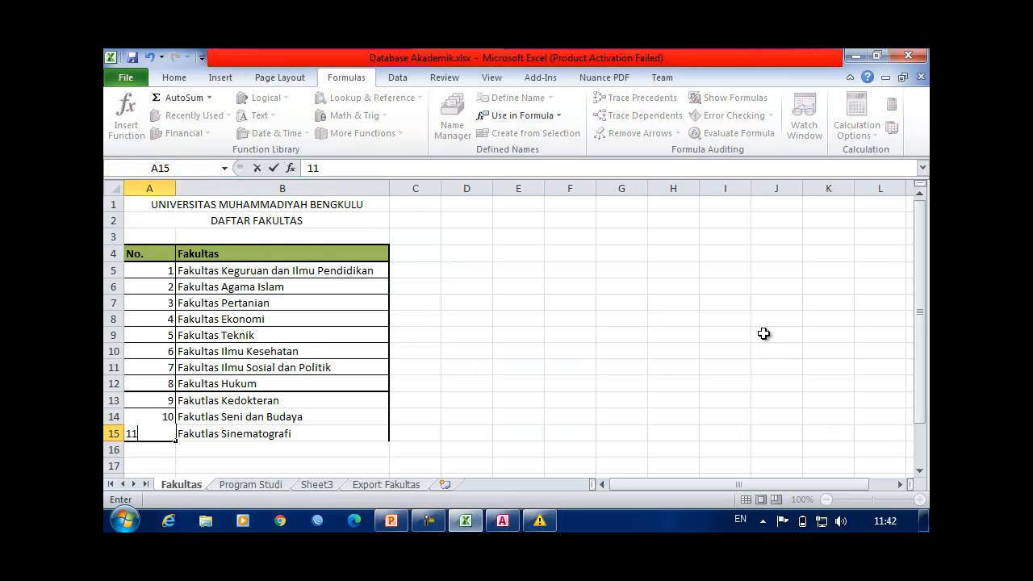
pyautogui.hotkey('alt', 'Tab')
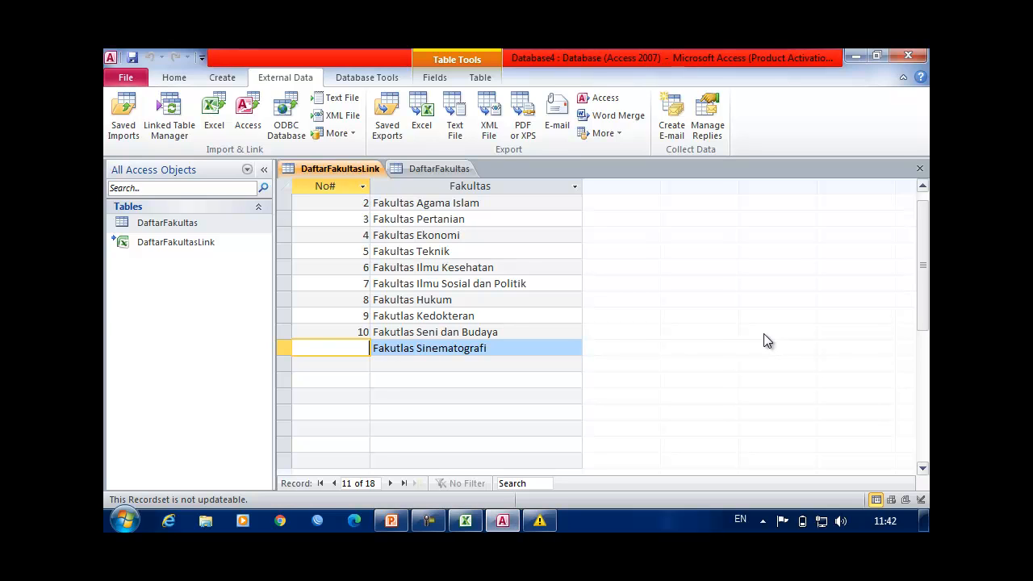
pyautogui.hotkey('alt', 'Tab')
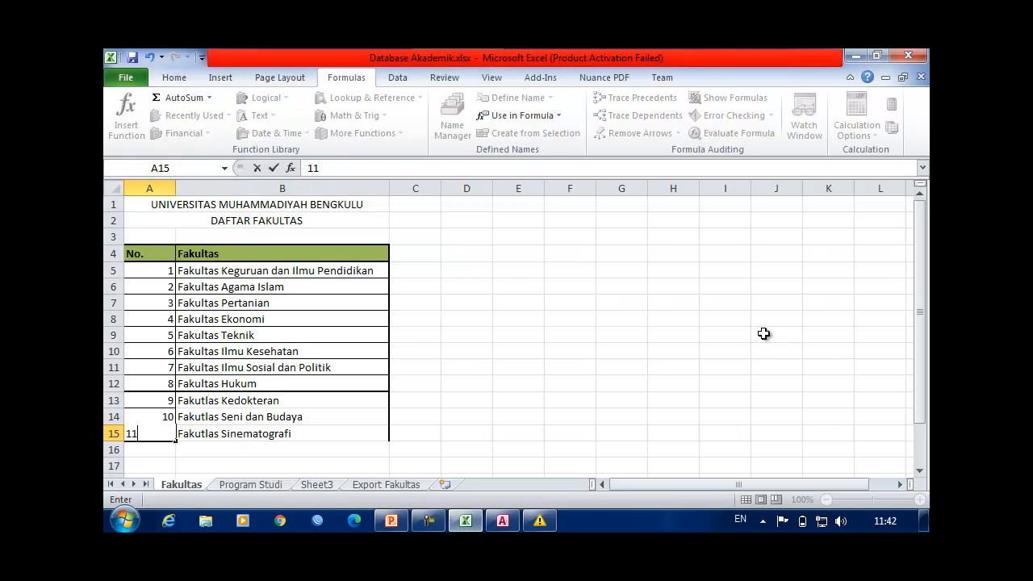
pyautogui.press('Tab')
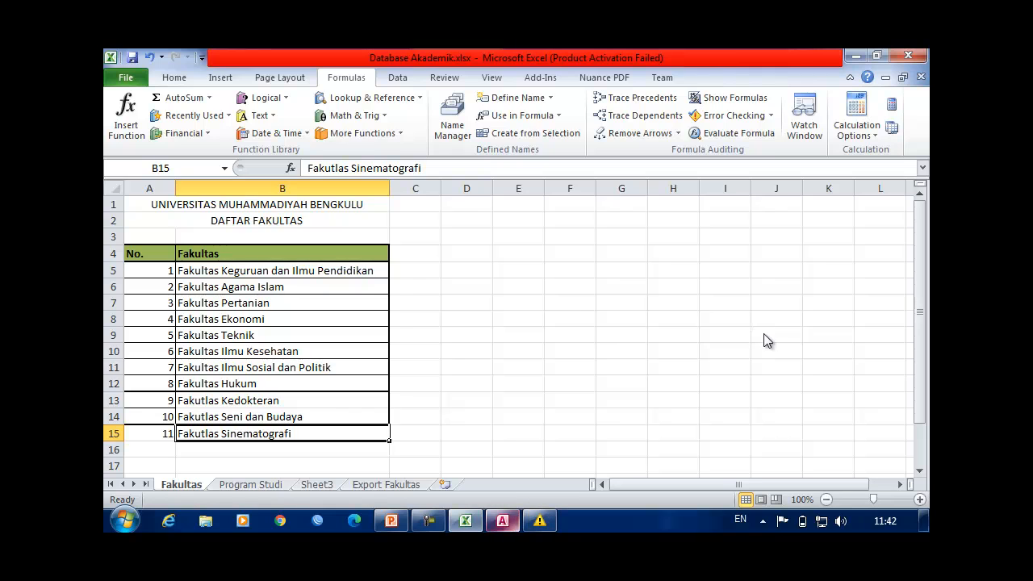
# - Switch to Access, check the last faculty's number in DaftarFakultasLink, and compare with the imported DaftarFakultas table
pyautogui.hotkey('alt', 'Tab')
pyautogui.press('Tab')
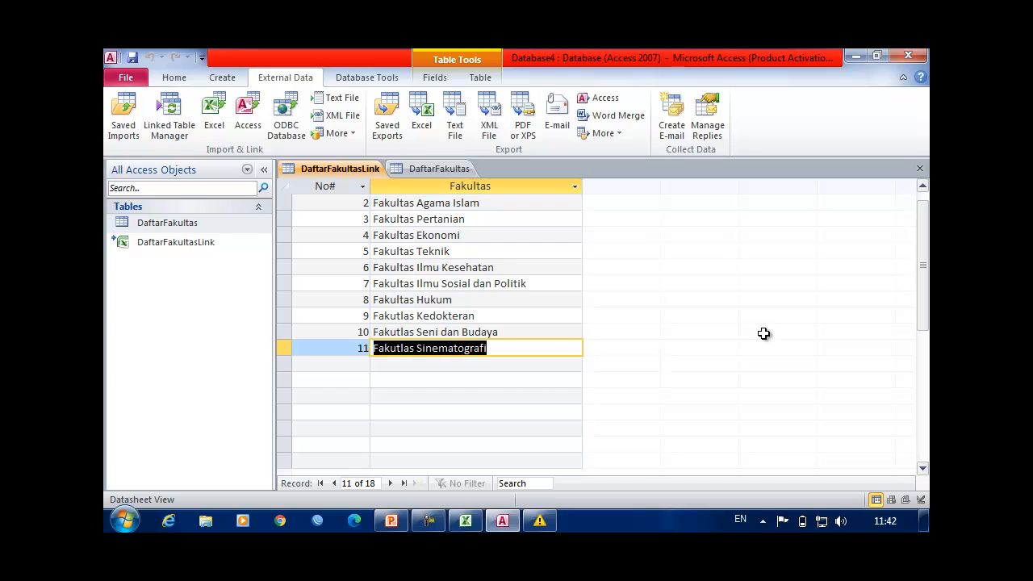
pyautogui.hotkey('ctrl', 'F6')
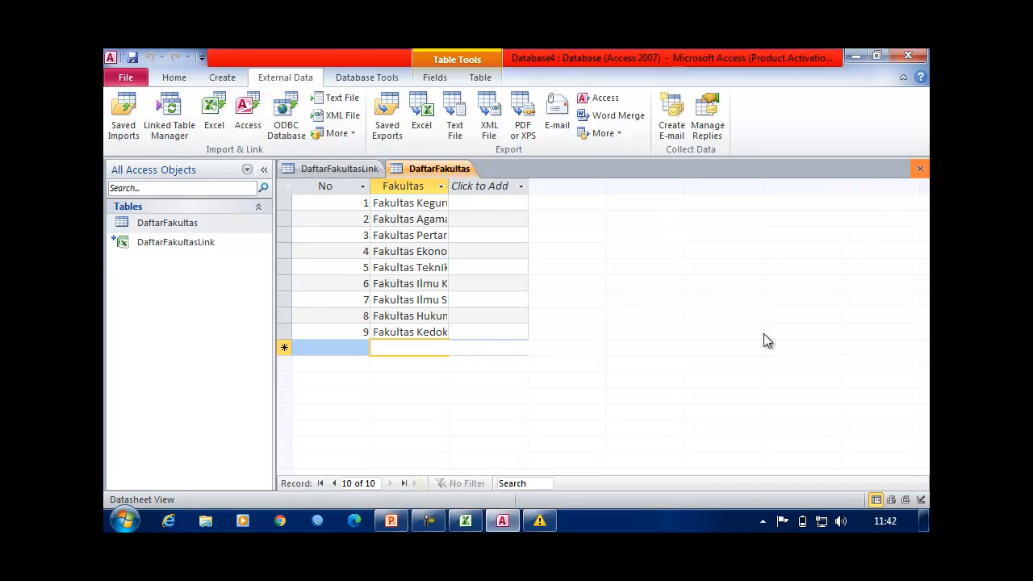
# - Close DaftarFakultas and DaftarFakultasLink, saving the linked table's layout changes, and switch back to Excel
pyautogui.click(920, 169)
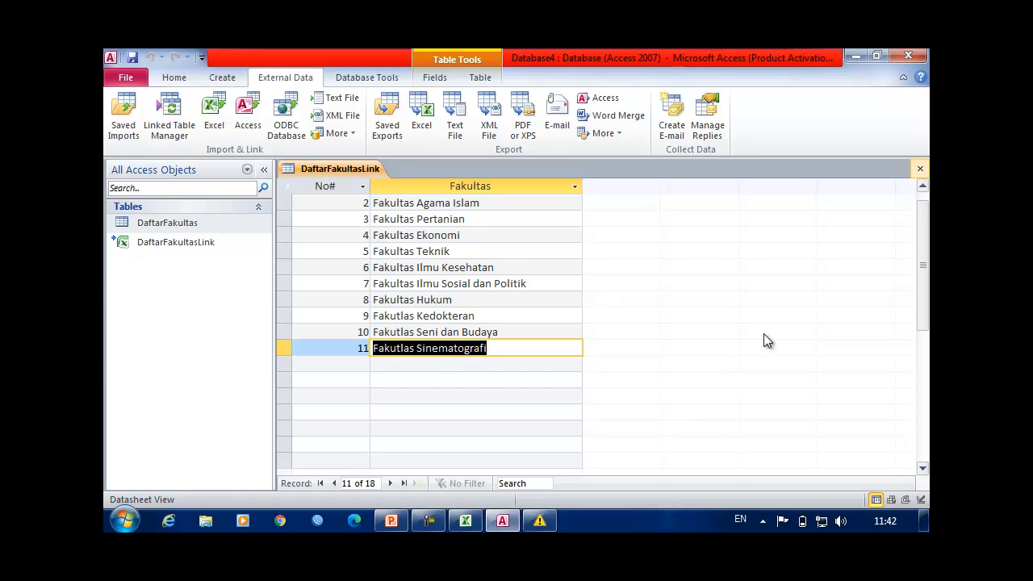
pyautogui.click(920, 169)
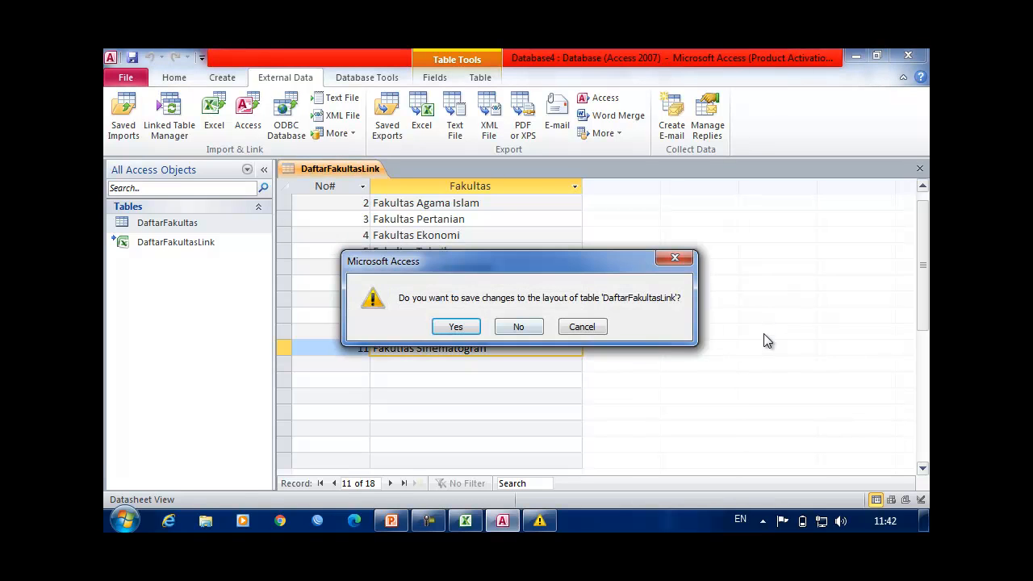
pyautogui.press('Return')
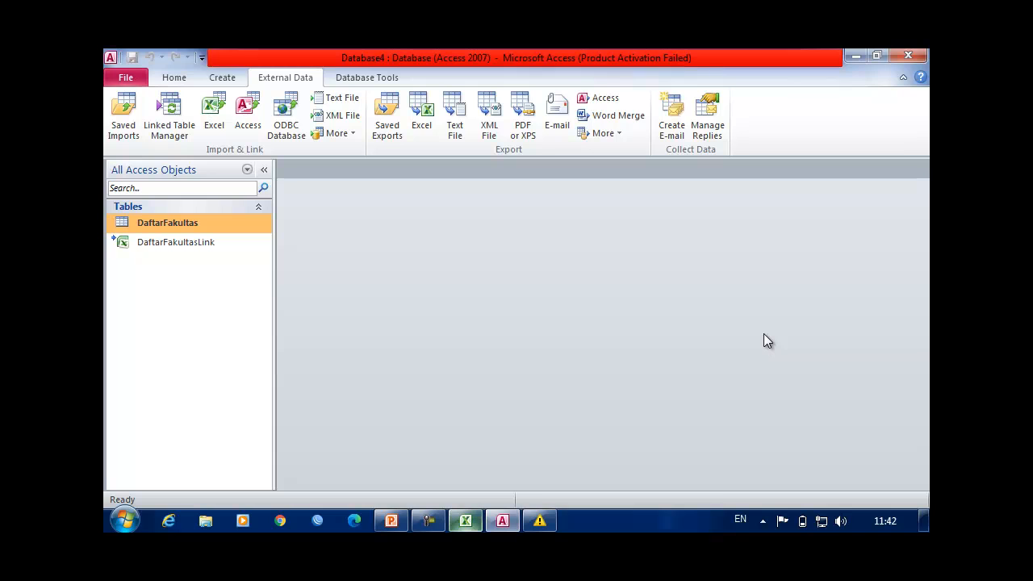
pyautogui.hotkey('alt', 'Tab')
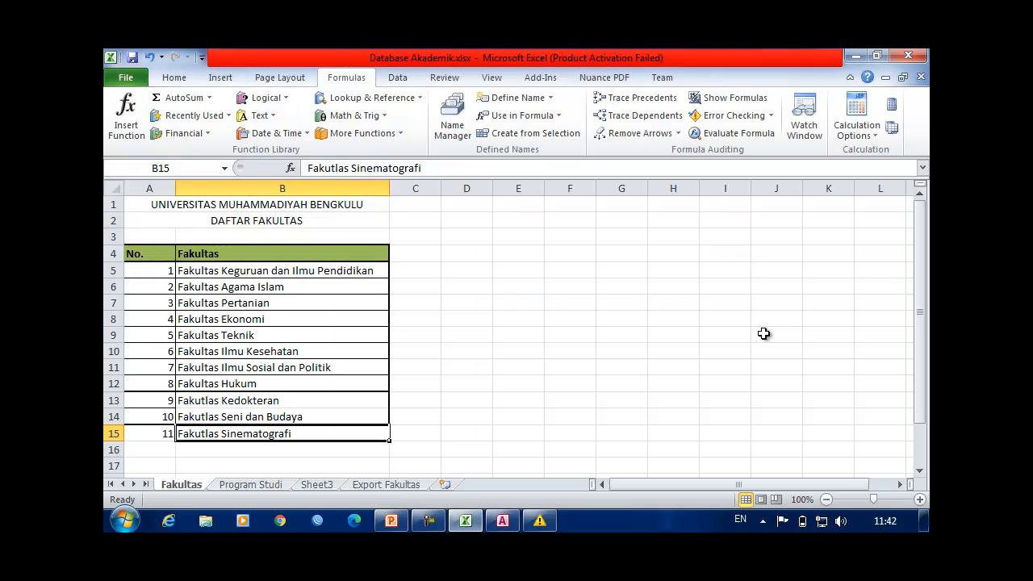
# - On the Program Studi sheet, define the name DaftarProdi for the range A4:C28 and save the workbook
pyautogui.hotkey('ctrl', 'pagedown')
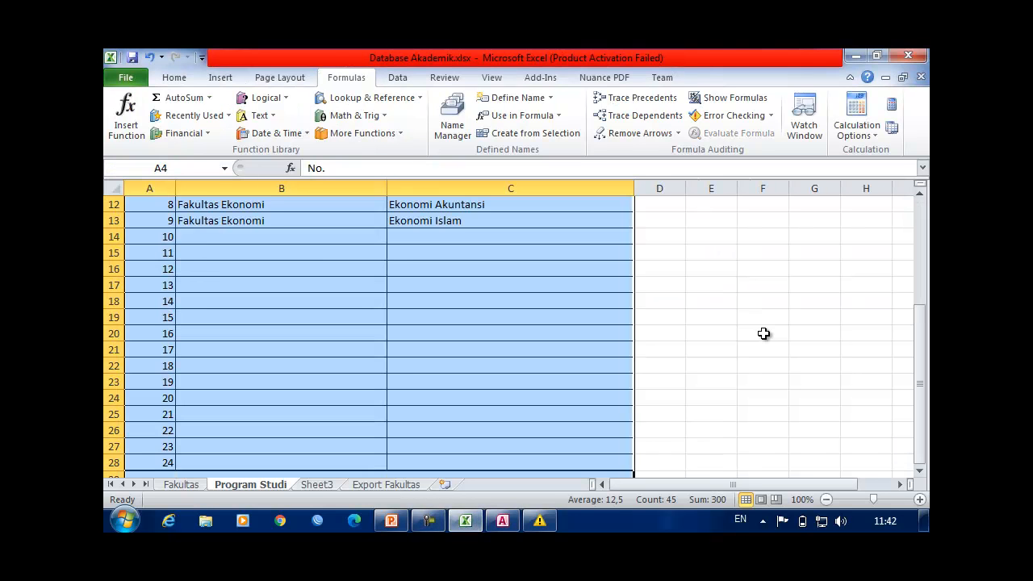
pyautogui.scroll(4, 763, 333)
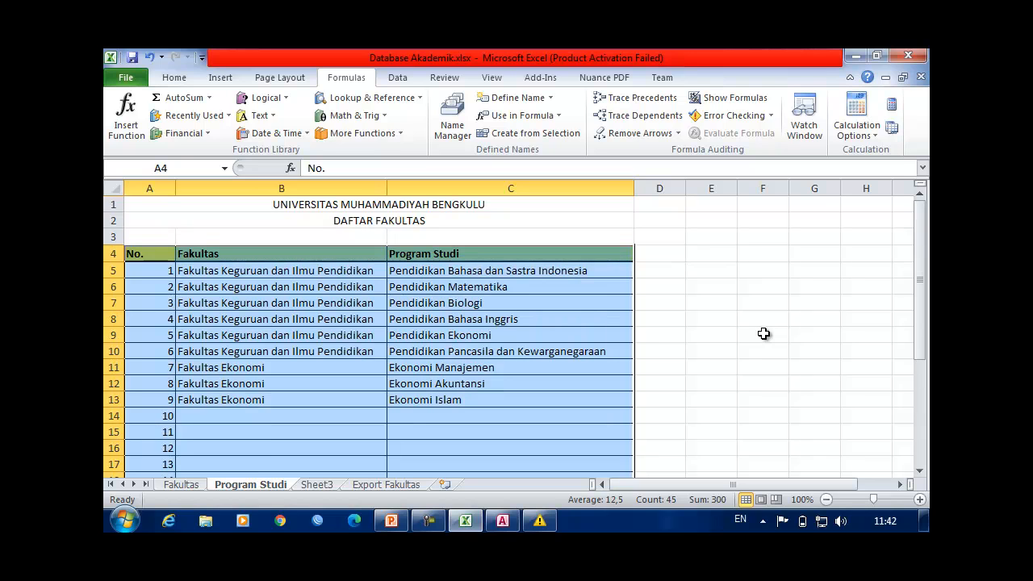
pyautogui.click(711, 319)
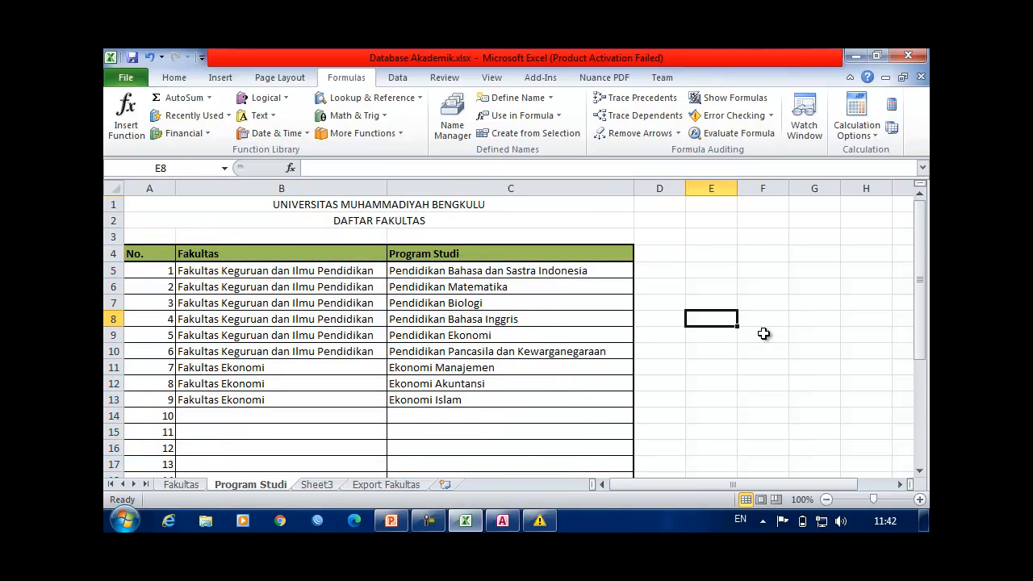
pyautogui.click(149, 253)
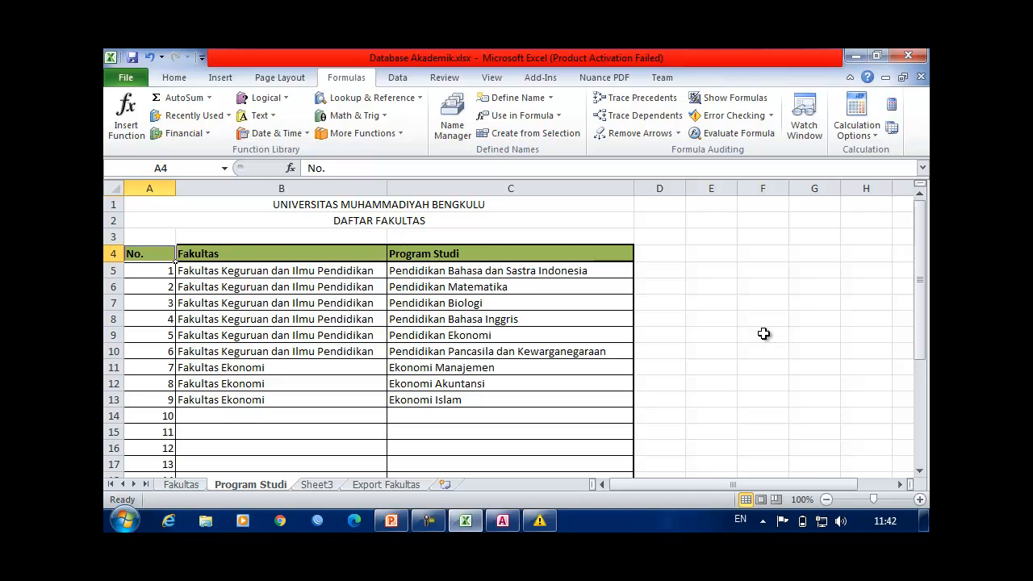
pyautogui.scroll(-1, 764, 333)
pyautogui.scroll(-5, 764, 334)
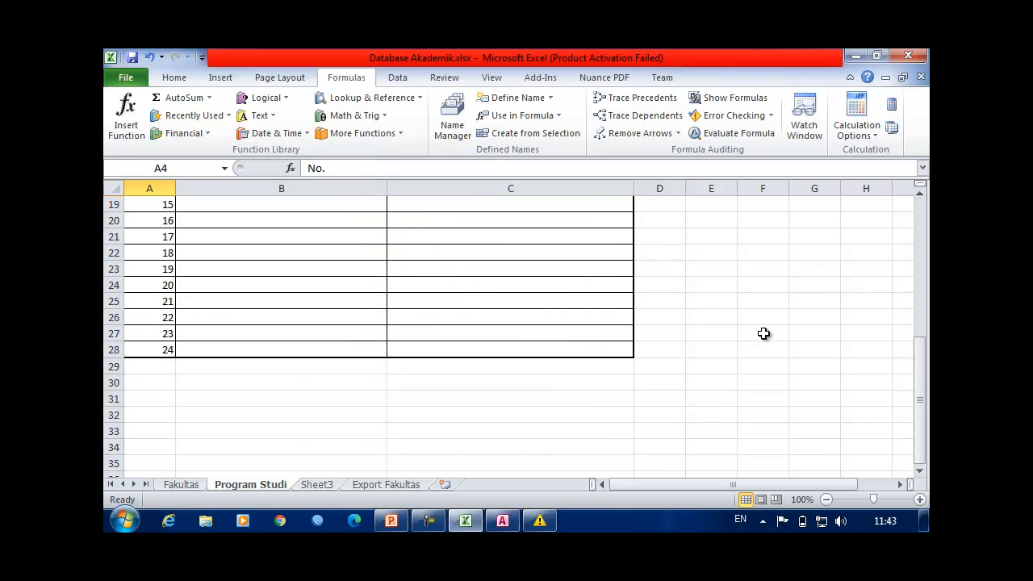
pyautogui.keyDown('shift'); pyautogui.click(510, 349); pyautogui.keyUp('shift')
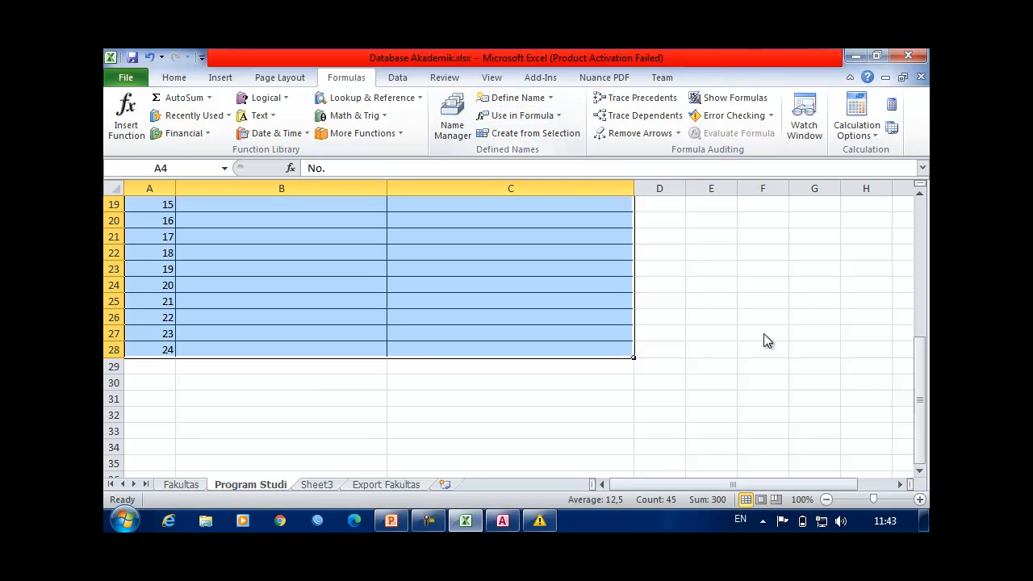
pyautogui.click(517, 97)
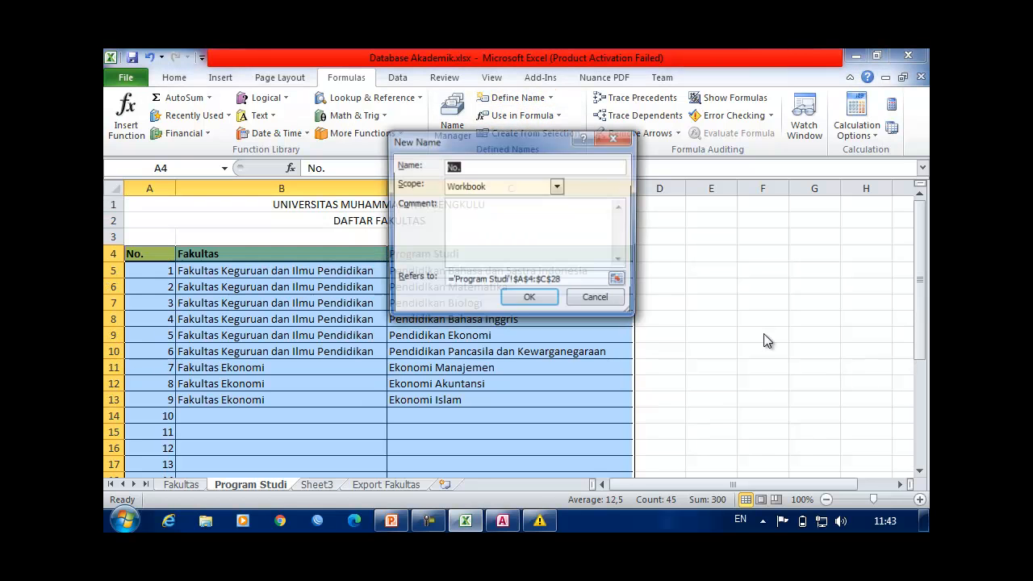
pyautogui.write('D')
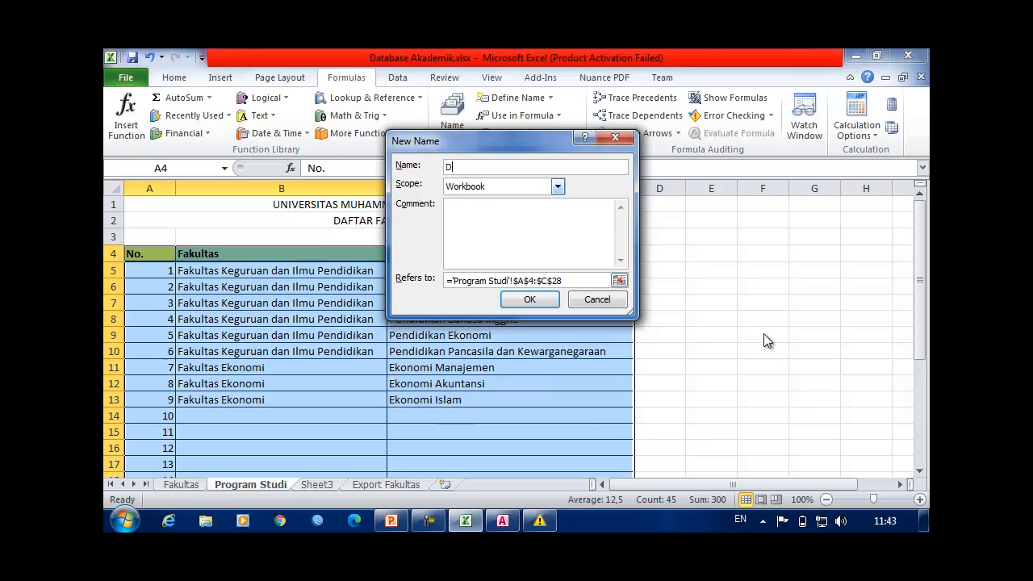
pyautogui.write('aftarProdi')
pyautogui.press('Return')
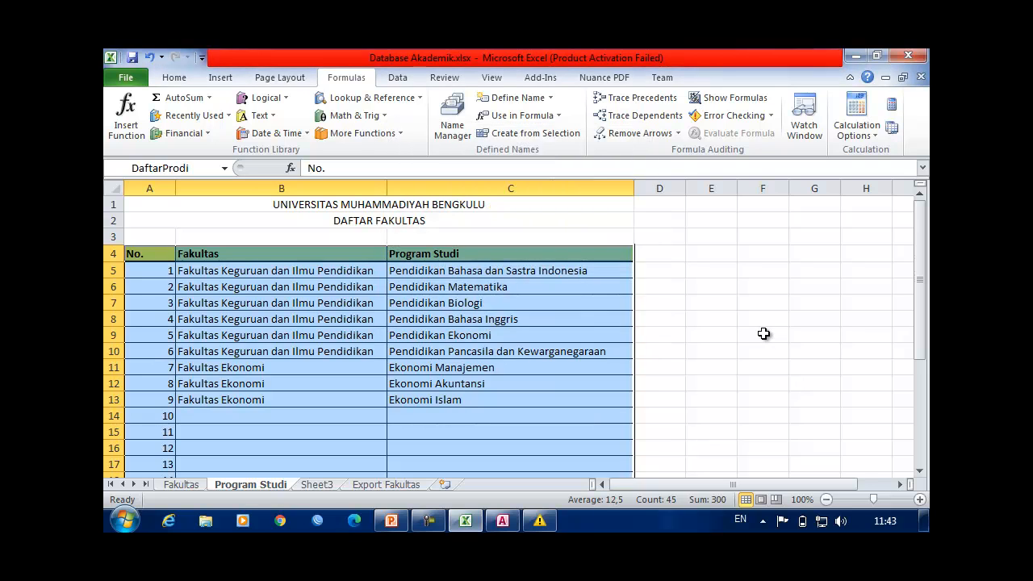
pyautogui.hotkey('ctrl', 's')
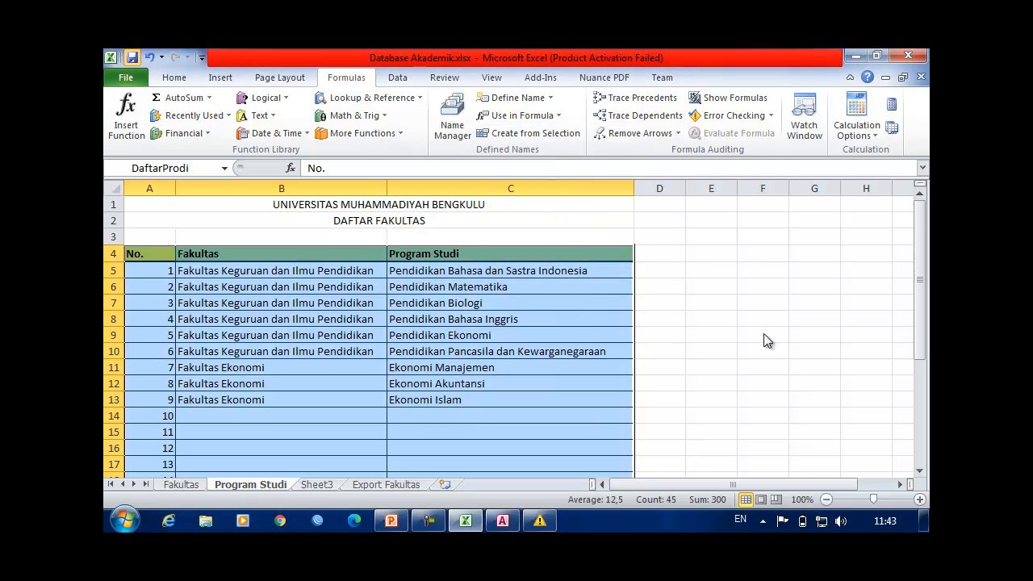
# - Switch to Access and start linking Database Akademik.xlsx as a linked table
pyautogui.hotkey('alt', 'Tab')
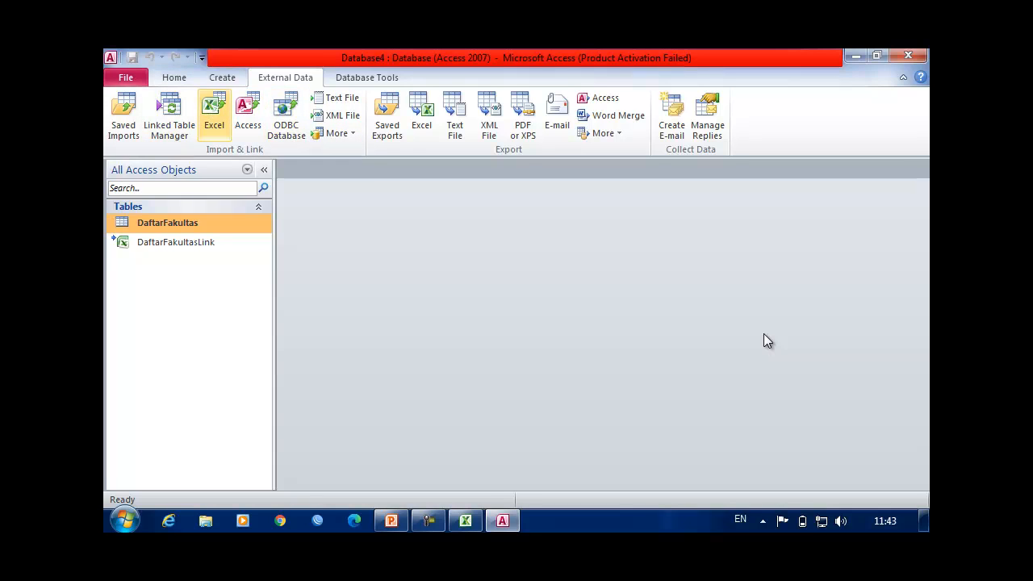
pyautogui.click(213, 117)
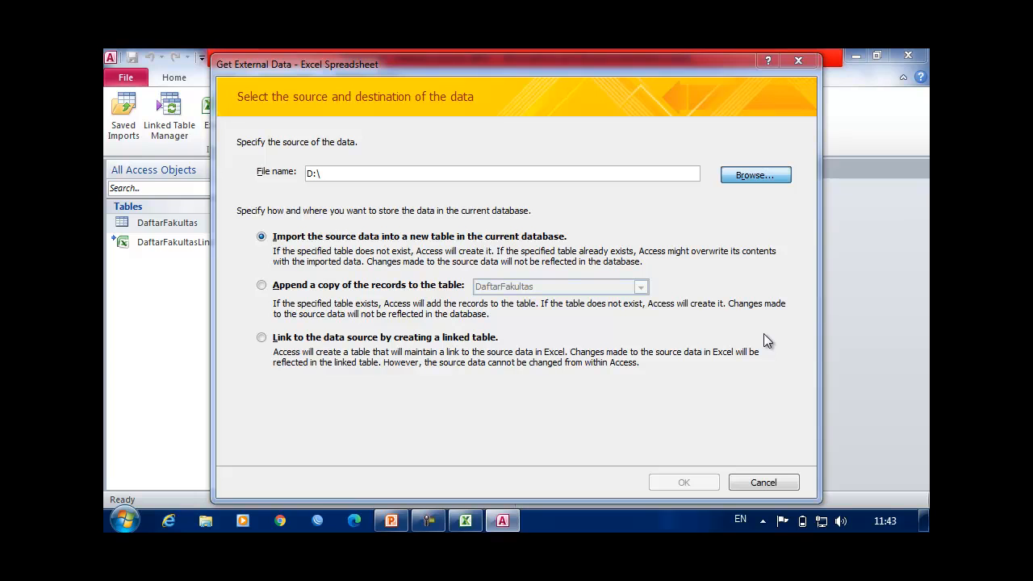
pyautogui.click(755, 175)
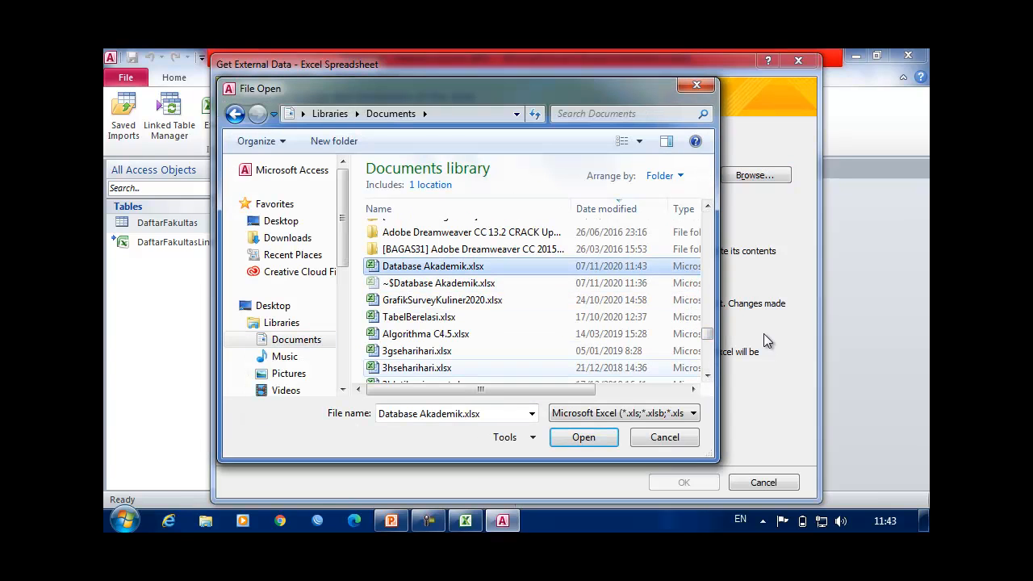
pyautogui.press('Return')
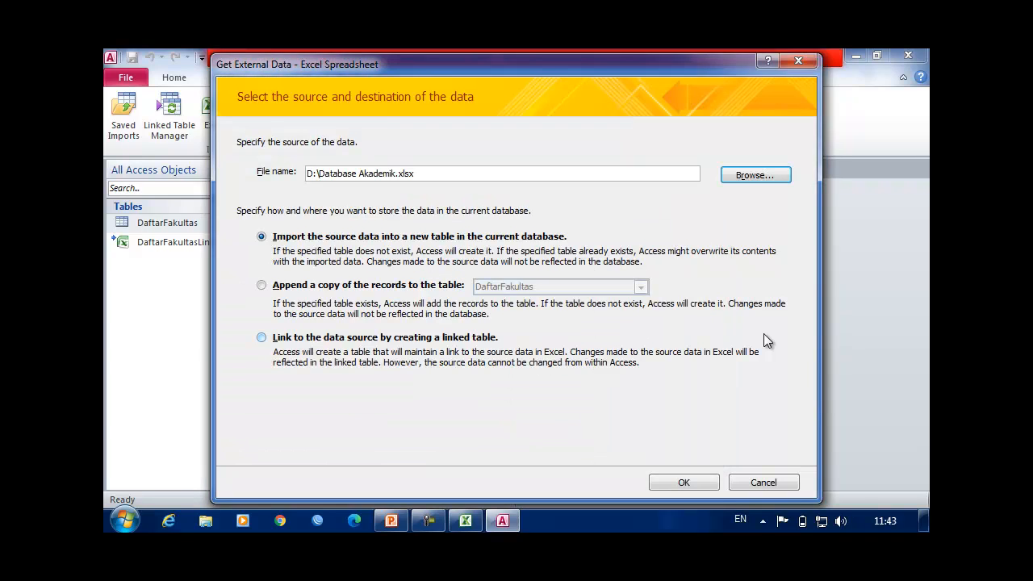
pyautogui.click(764, 334)
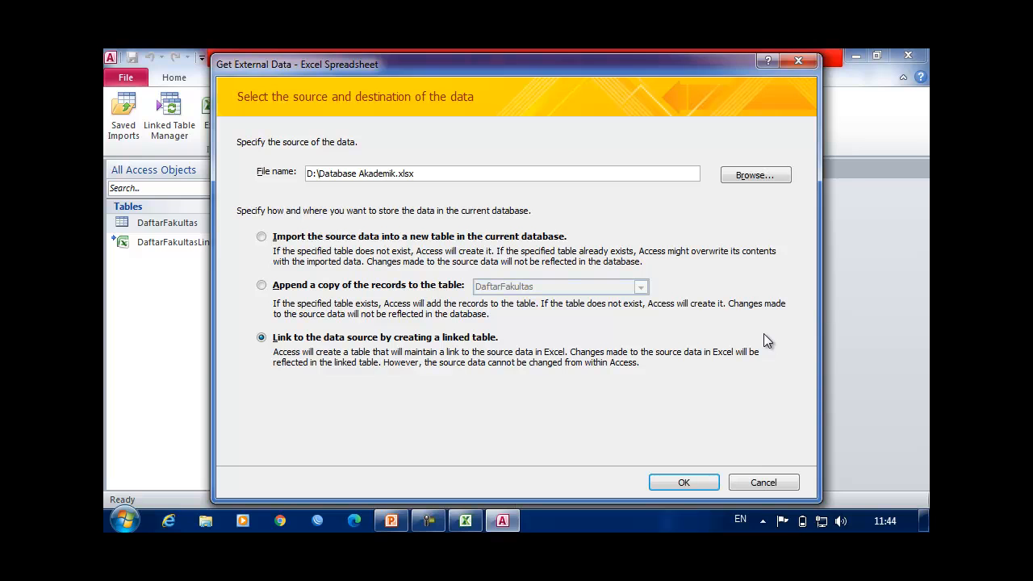
pyautogui.press('Return')
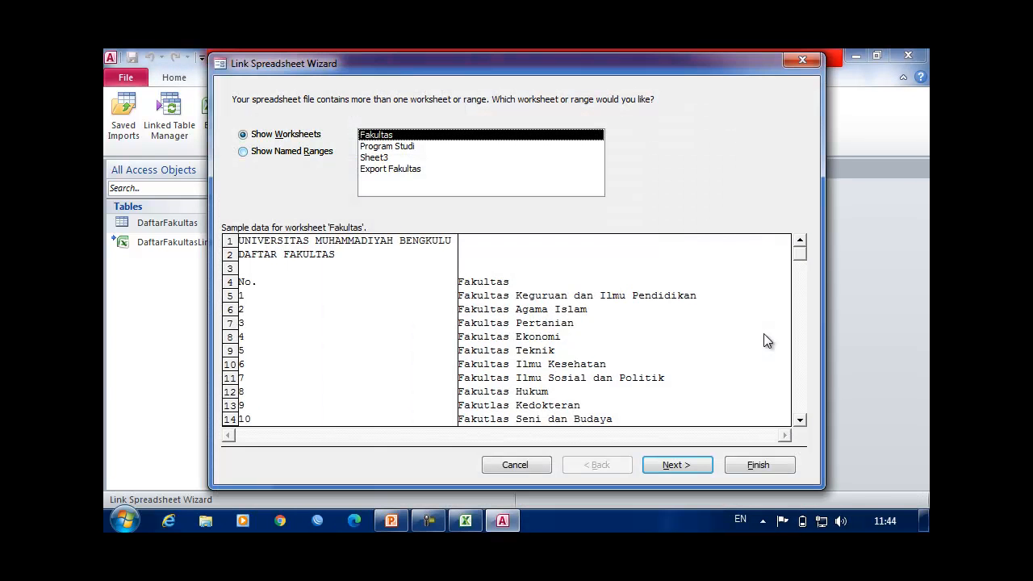
# - Choose the named range DaftarProdi as the link source, using its first row as column headings
pyautogui.hotkey('alt', 'r')
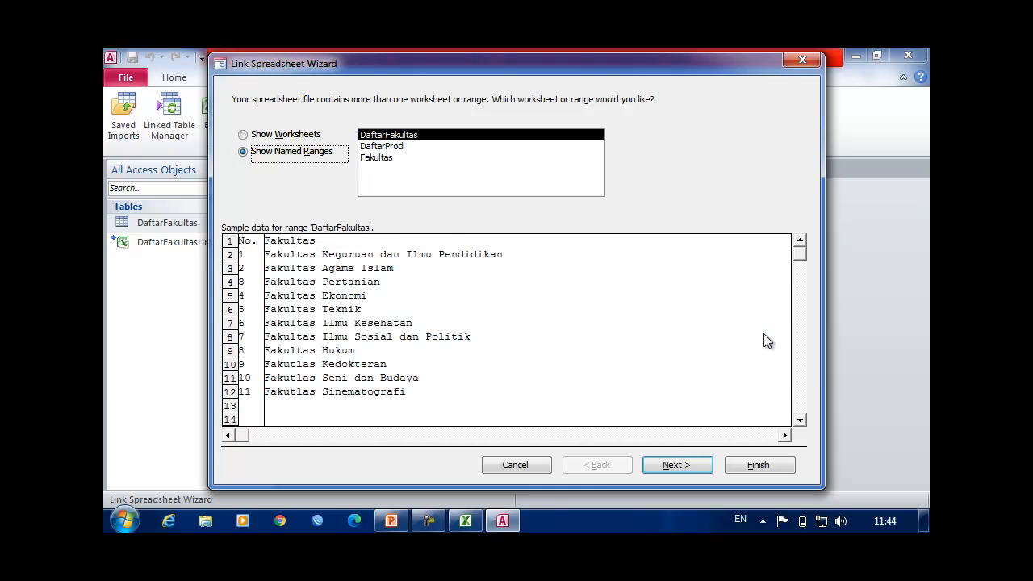
pyautogui.press('Tab')
pyautogui.press('Down')
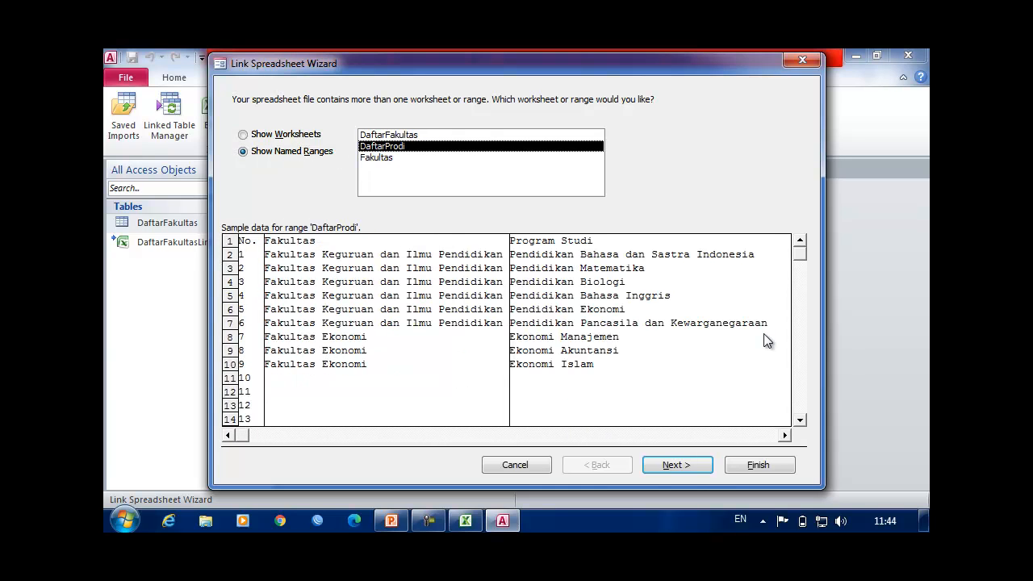
pyautogui.press('Return')
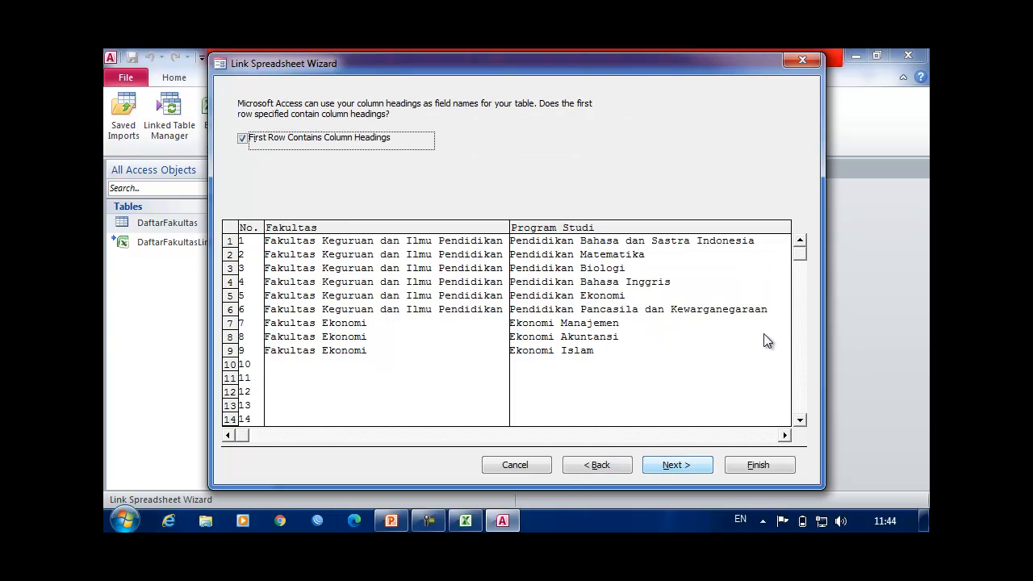
pyautogui.press('Return')
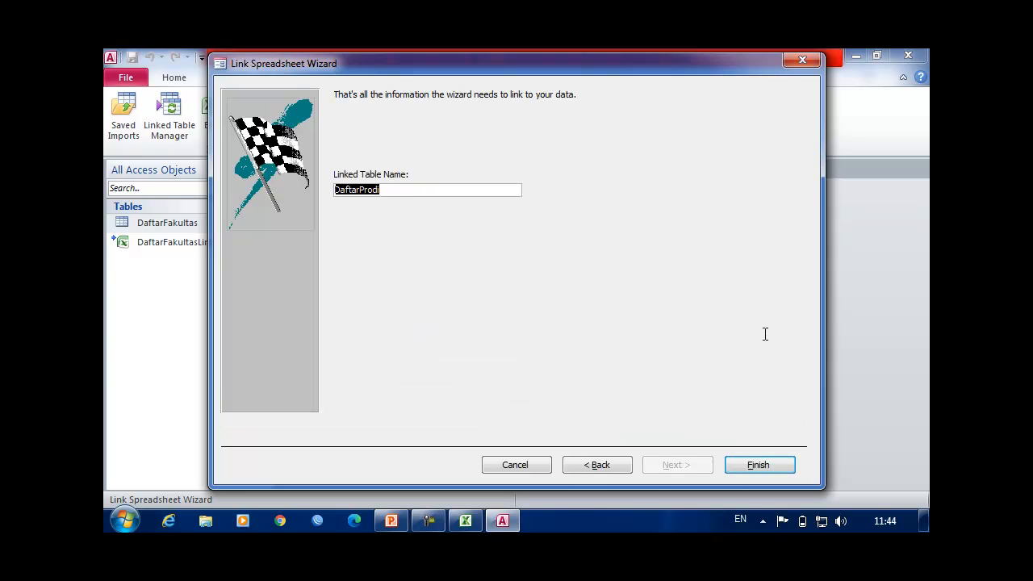
# - Name the linked table DaftarProdiLink, finish linking, and open the new table
pyautogui.press('End')
pyautogui.write('Link')
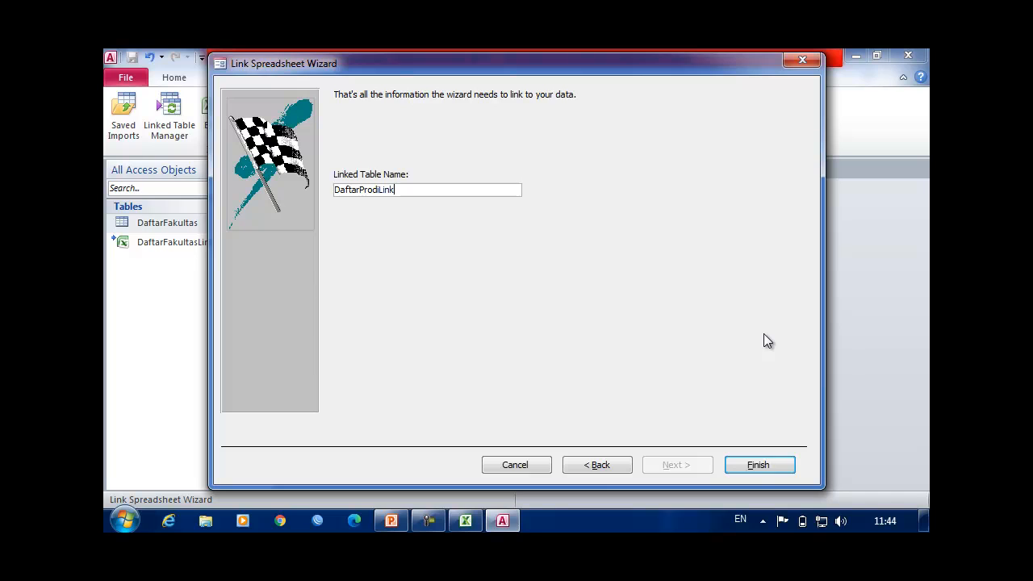
pyautogui.press('Return')
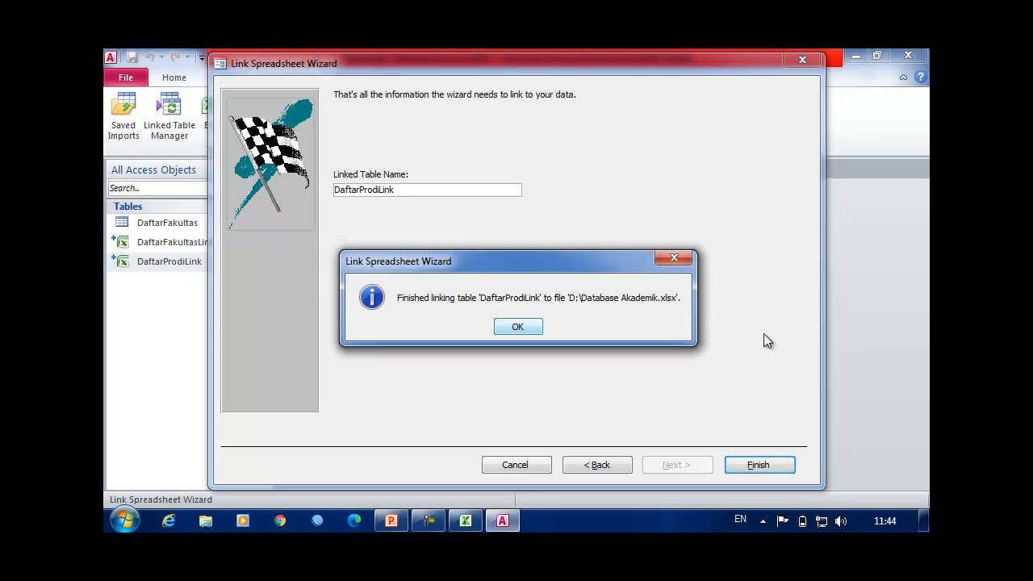
pyautogui.press('Return')
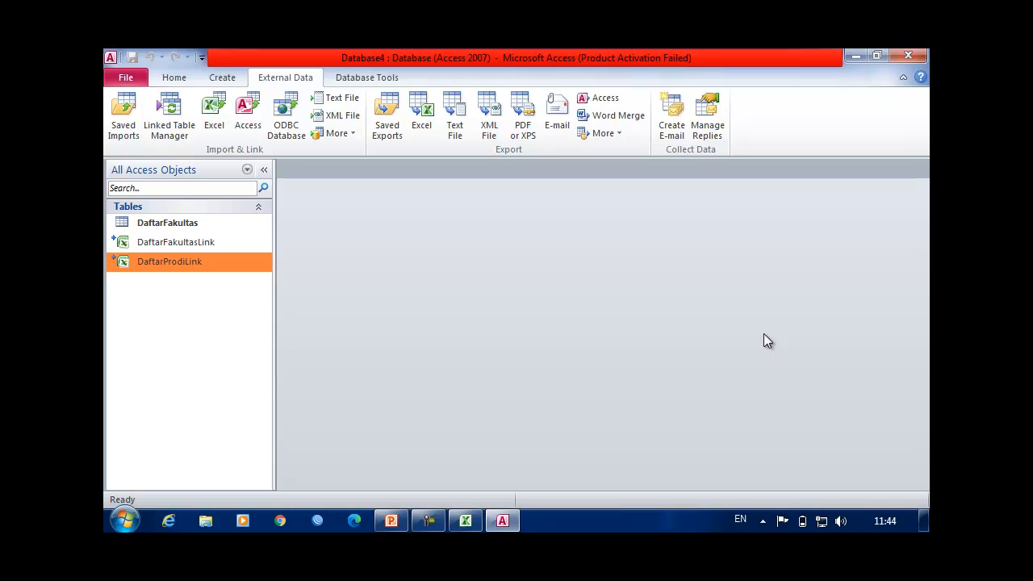
pyautogui.press('Return')
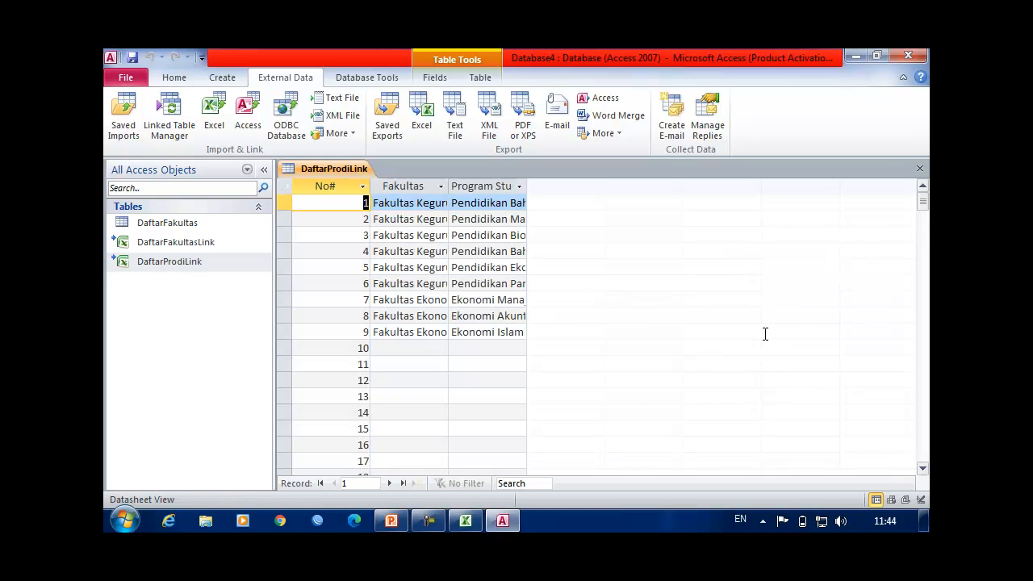
# - Switch to Excel and choose Fakultas Pertanian as the faculty in cell B14 of the Program Studi sheet
pyautogui.hotkey('alt', 'Tab')
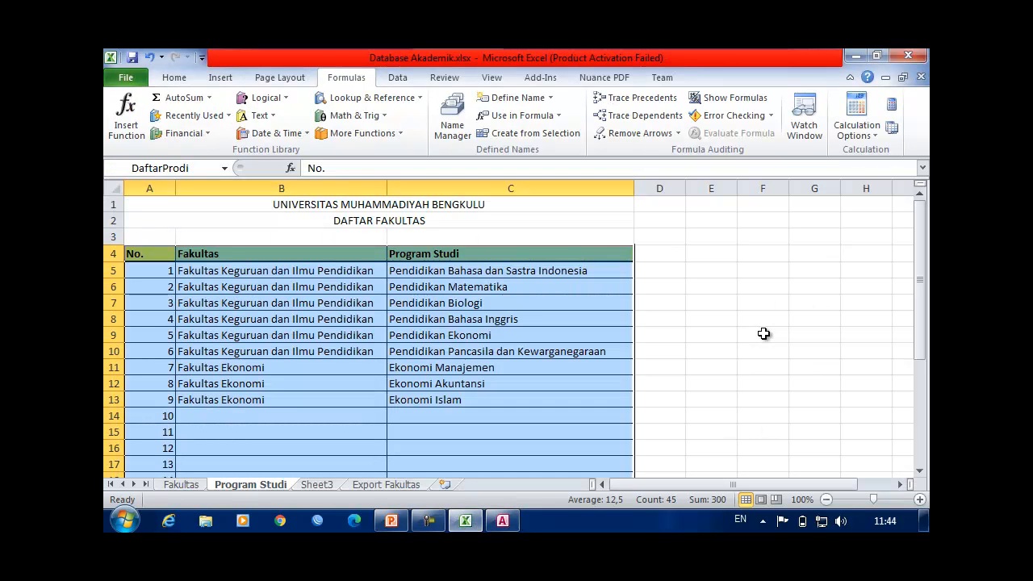
pyautogui.click(281, 415)
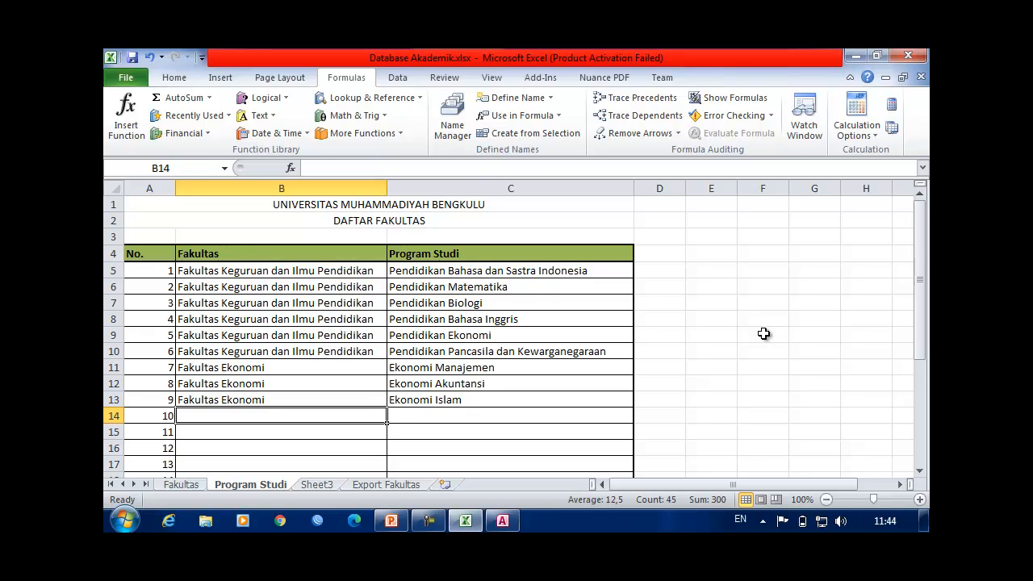
pyautogui.press('Up')
pyautogui.press('Up')
pyautogui.press('Down')
pyautogui.press('Down')
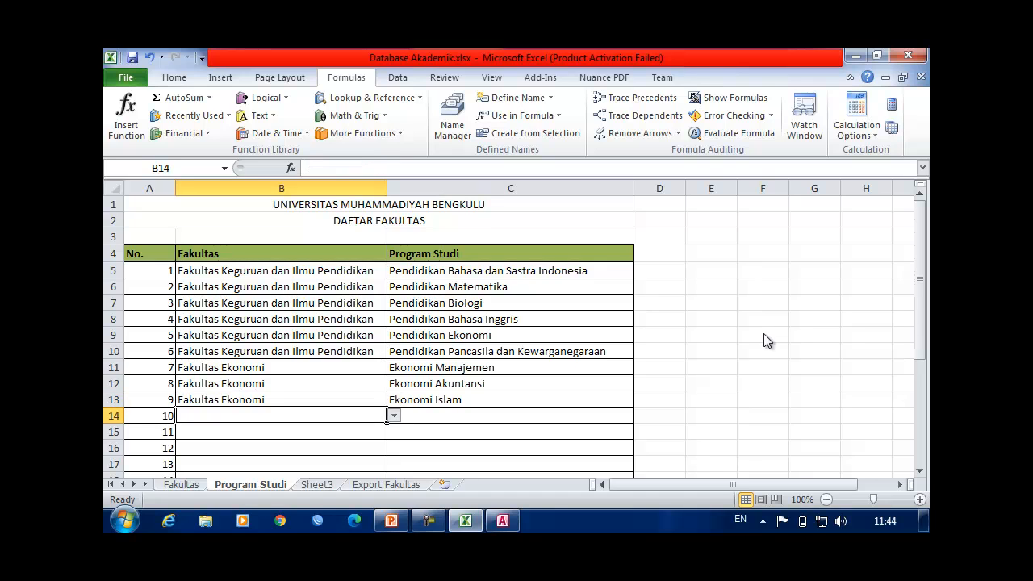
pyautogui.hotkey('alt', 'Down')
pyautogui.press('Up')
pyautogui.press('Up')
pyautogui.press('Up')
pyautogui.press('Up')
pyautogui.press('Up')
pyautogui.press('Up')
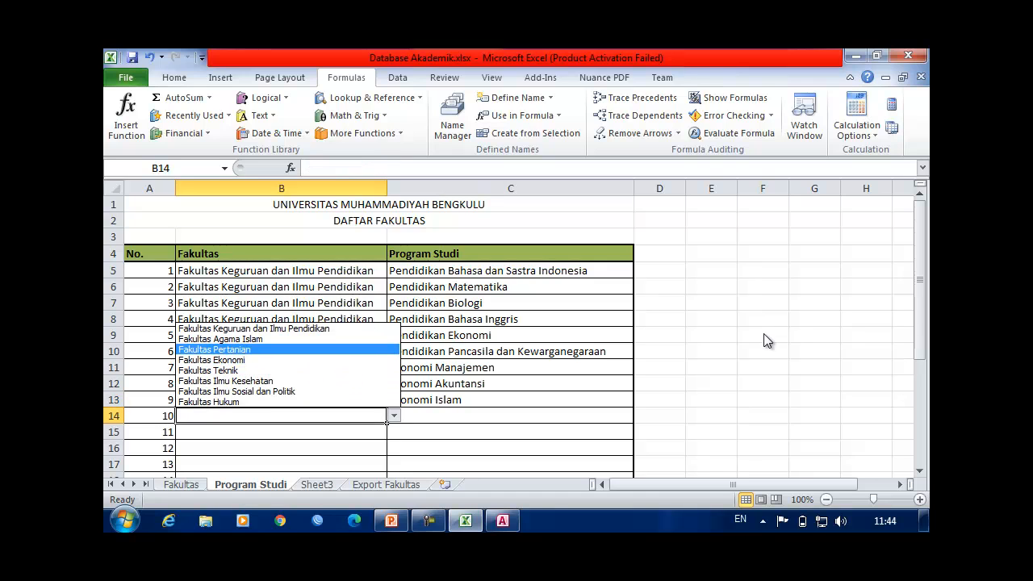
pyautogui.press('Down')
pyautogui.press('Down')
pyautogui.press('Down')
pyautogui.press('Down')
pyautogui.press('Down')
pyautogui.press('Up')
pyautogui.press('Up')
pyautogui.press('Up')
pyautogui.press('Up')
pyautogui.press('Up')
pyautogui.press('Up')
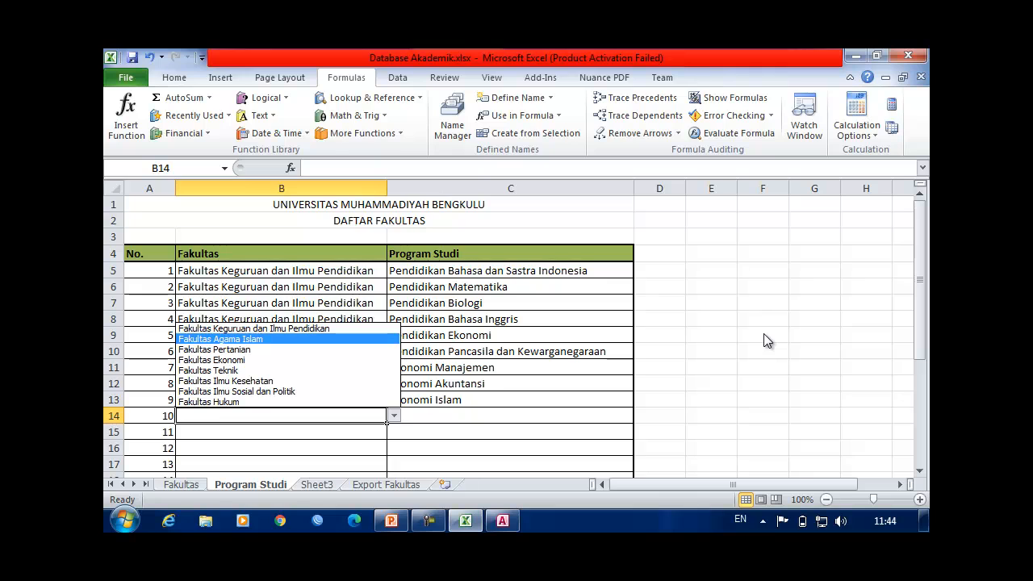
pyautogui.press('Down')
pyautogui.press('Down')
pyautogui.press('Down')
pyautogui.press('Down')
pyautogui.press('Up')
pyautogui.press('Up')
pyautogui.press('Up')
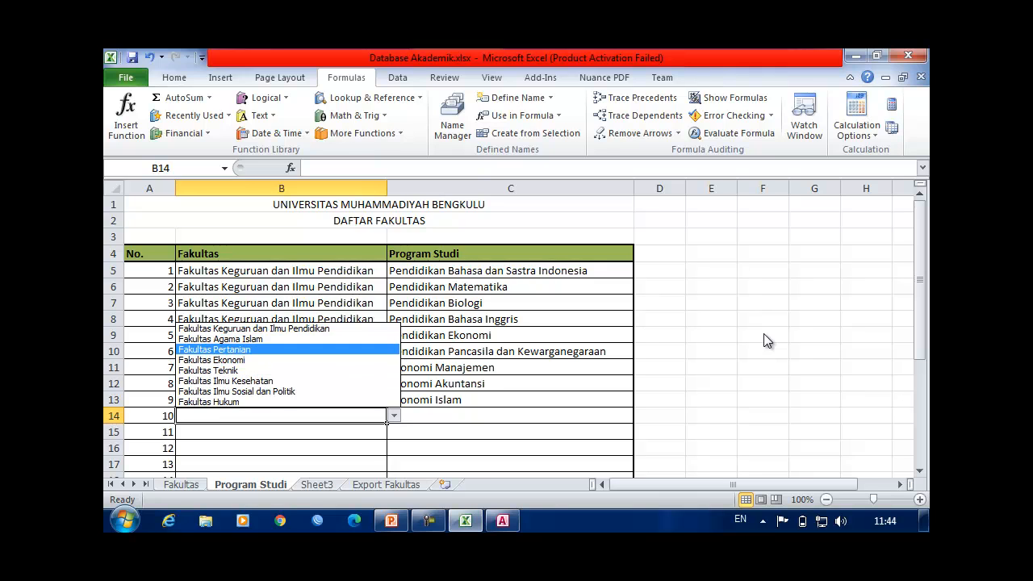
pyautogui.press('Return')
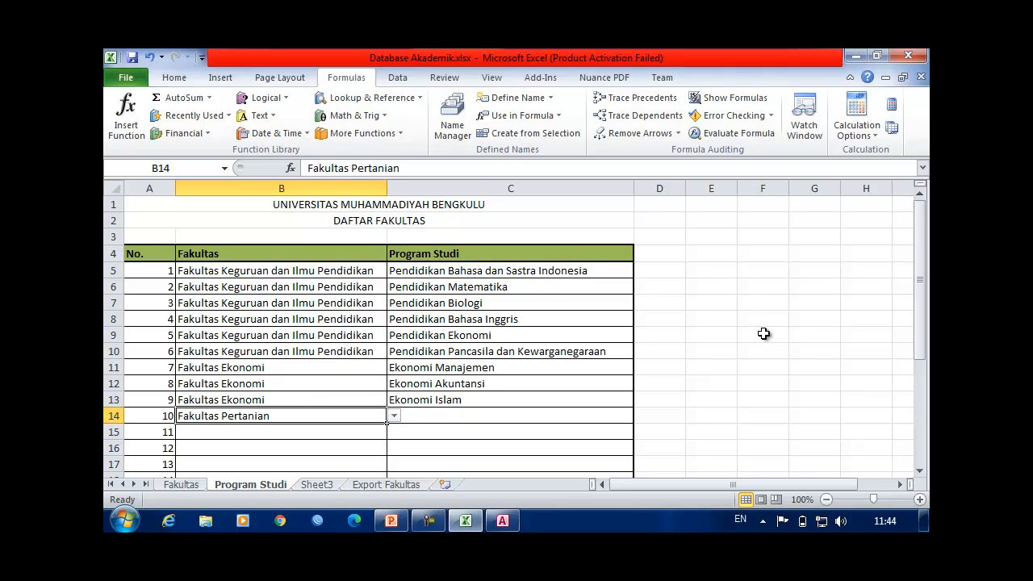
# - Enter Agribisnis as the study program in cell C14
pyautogui.press('Right')
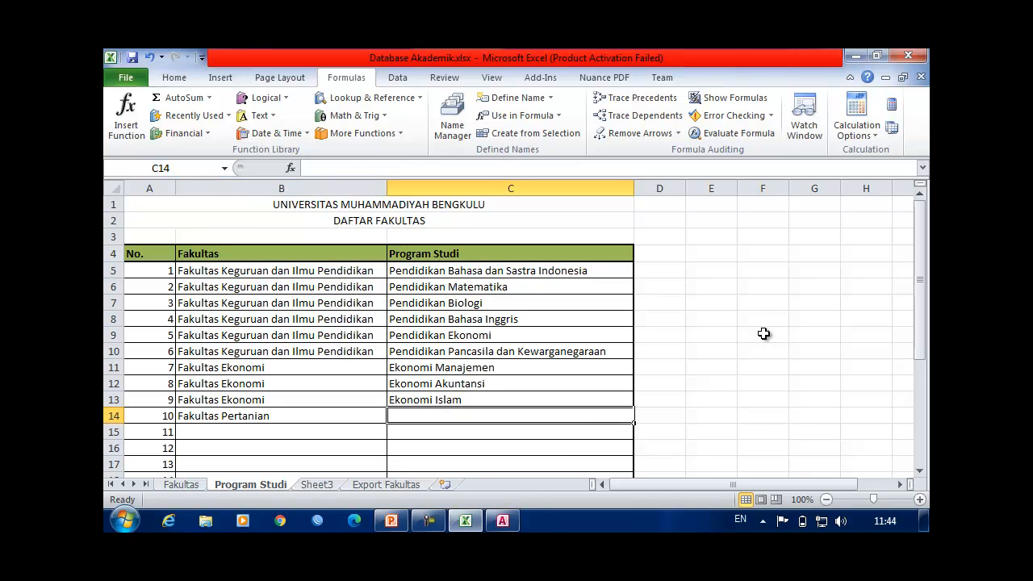
pyautogui.write('Agribisnis')
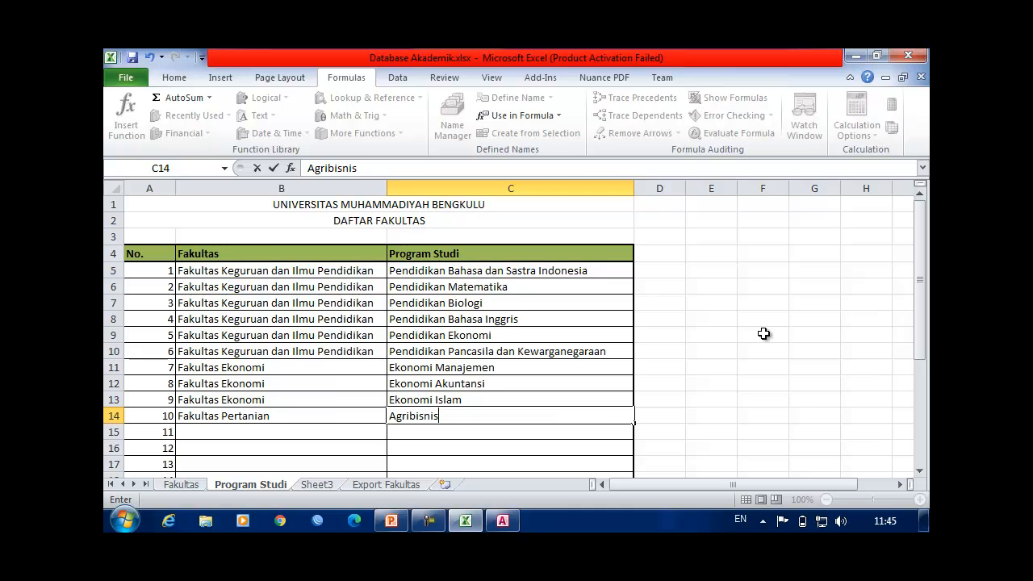
pyautogui.press('Return')
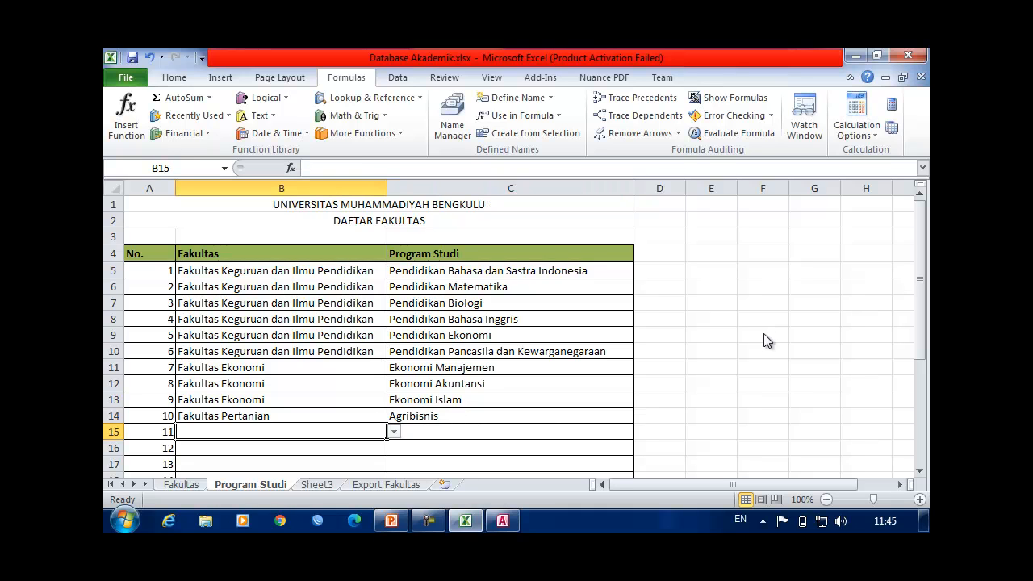
# - Choose Fakultas Pertanian as the faculty for number 11 in cell B15
pyautogui.hotkey('alt', 'Down')
pyautogui.press('Up')
pyautogui.press('Up')
pyautogui.press('Up')
pyautogui.press('Up')
pyautogui.press('Up')
pyautogui.press('Up')
pyautogui.press('Return')
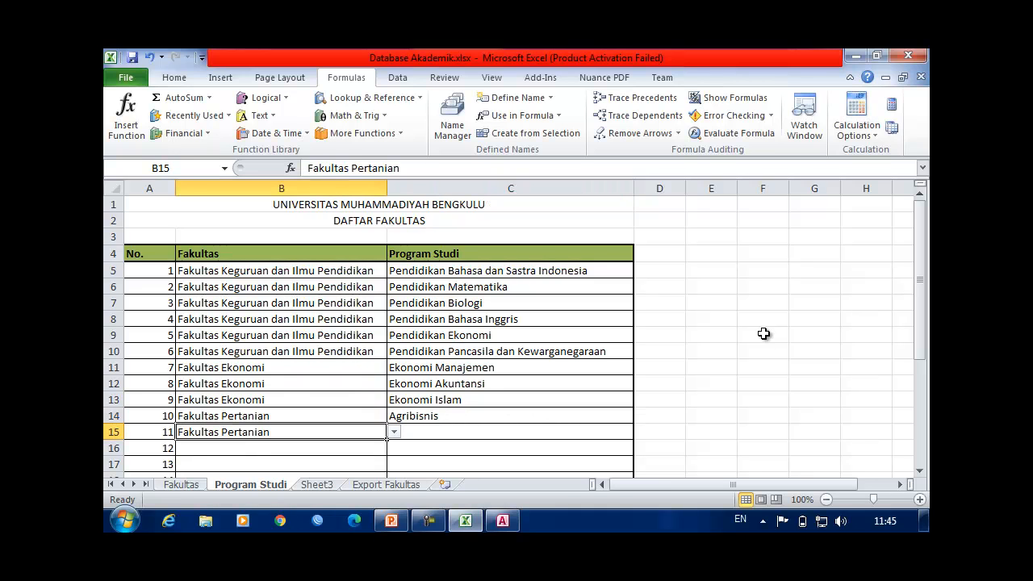
# - Enter Peternakan as the study program for number 11 in cell C15
pyautogui.press('Tab')
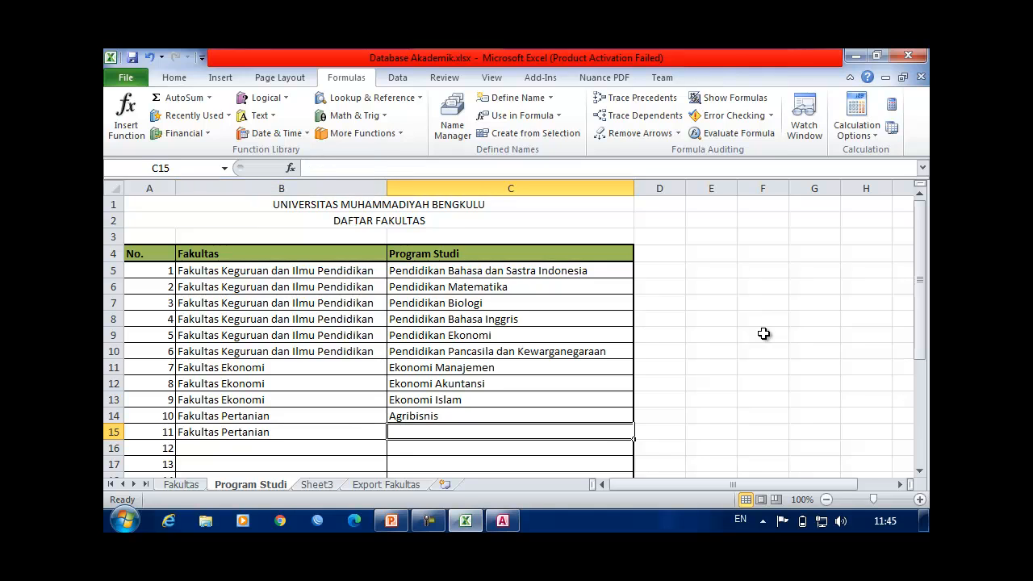
pyautogui.write('Peternakan')
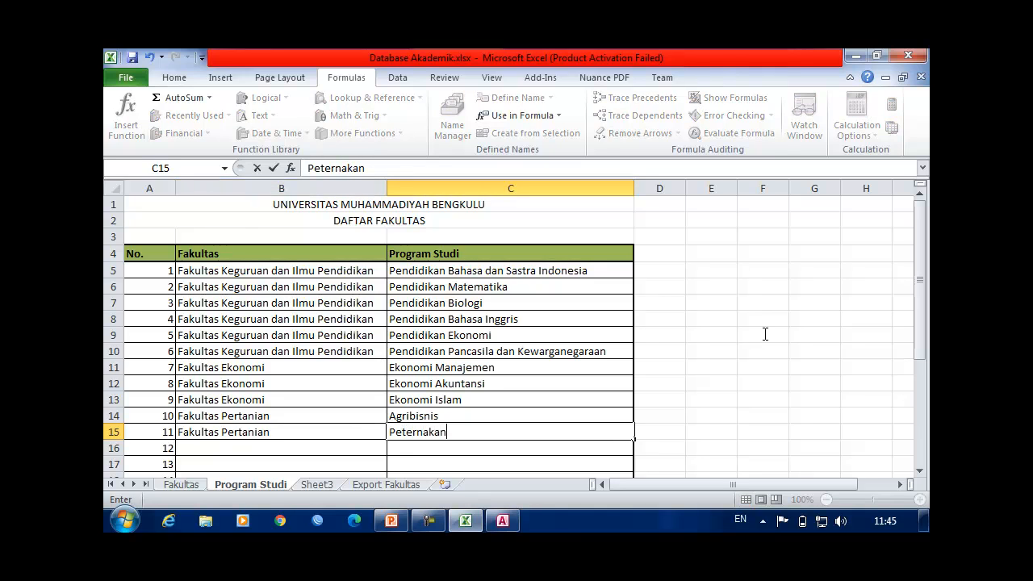
pyautogui.press('BackSpace')
pyautogui.press('Return')
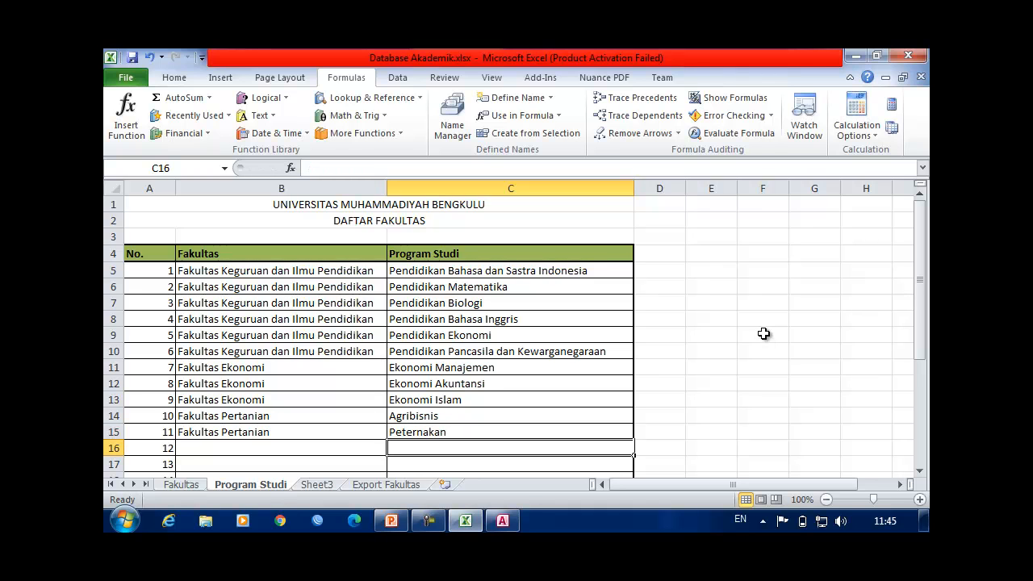
# - Switch to Access and check the open DaftarProdiLink table for the new study program rows
pyautogui.hotkey('alt', 'Tab')
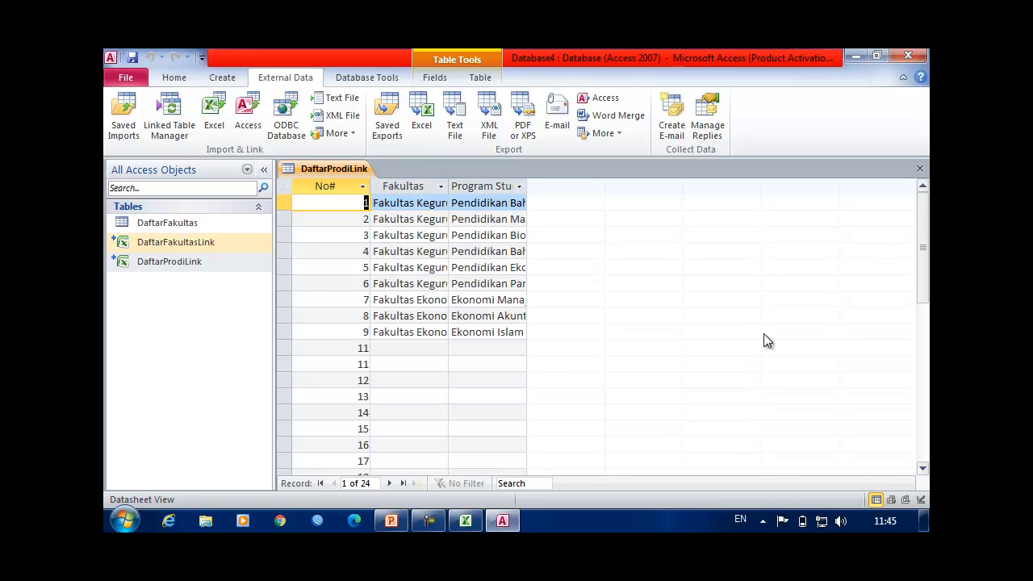
pyautogui.click(169, 261)
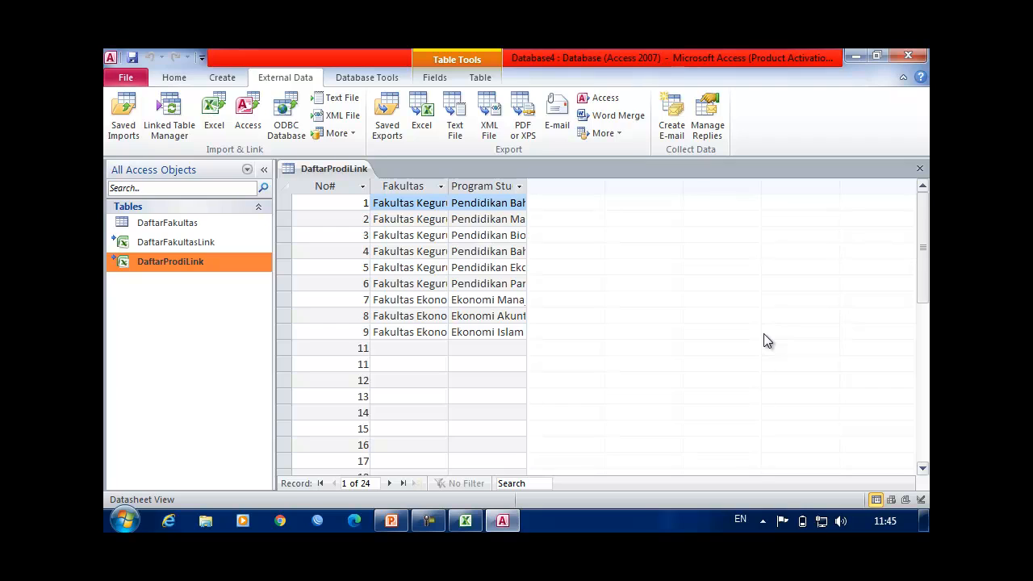
pyautogui.click(132, 57)
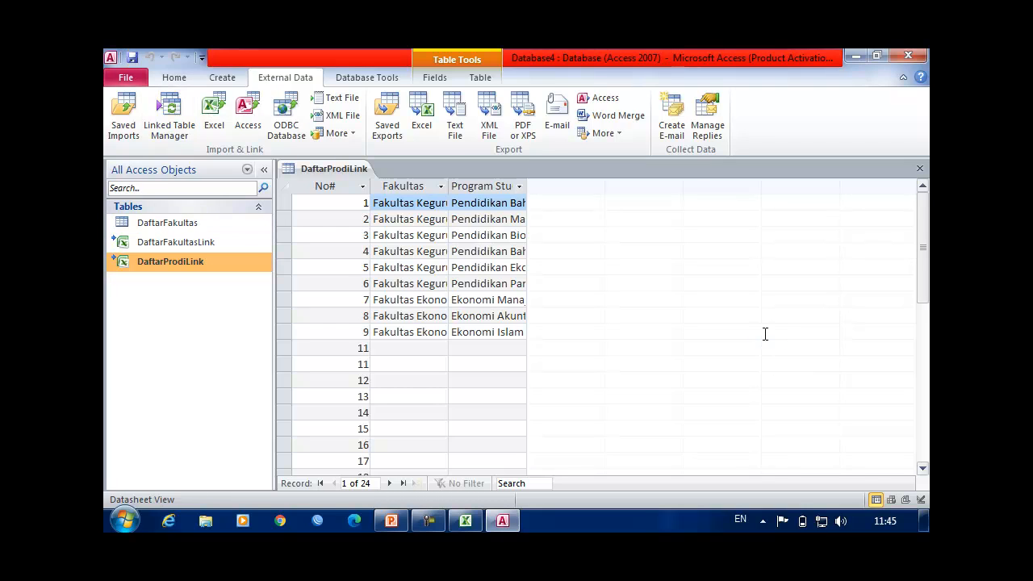
pyautogui.click(764, 339)
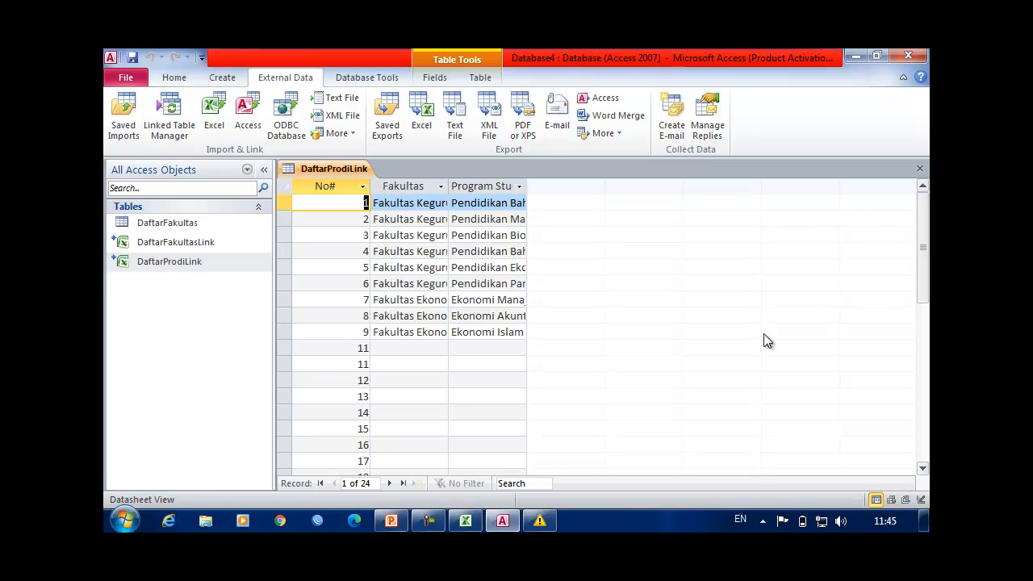
# - Refresh both linked tables, DaftarFakultasLink and DaftarProdiLink, with the Linked Table Manager
pyautogui.rightClick(170, 261)
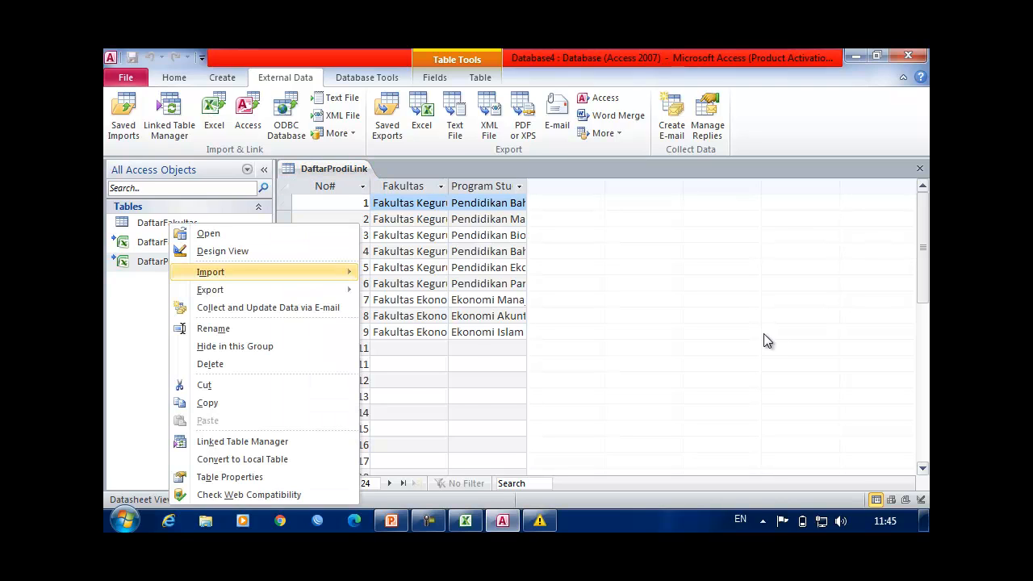
pyautogui.press('Down')
pyautogui.press('Up')
pyautogui.press('Up')
pyautogui.press('Up')
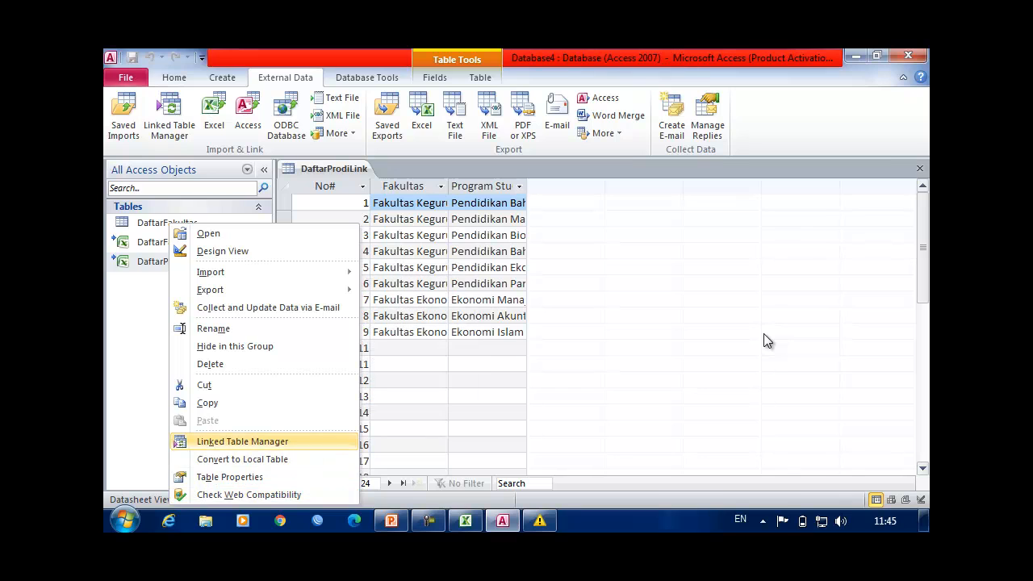
pyautogui.press('Return')
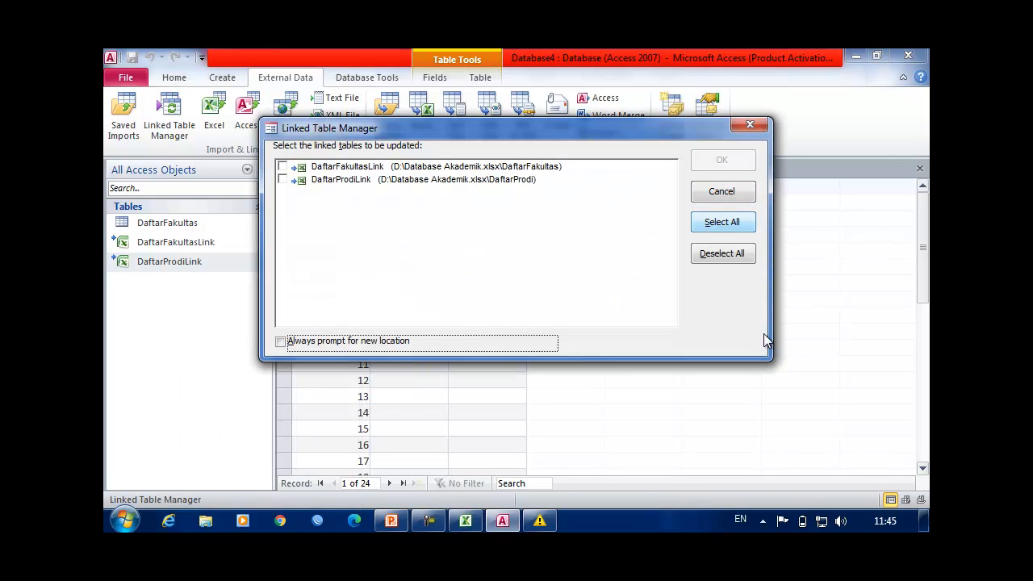
pyautogui.hotkey('alt', 's')
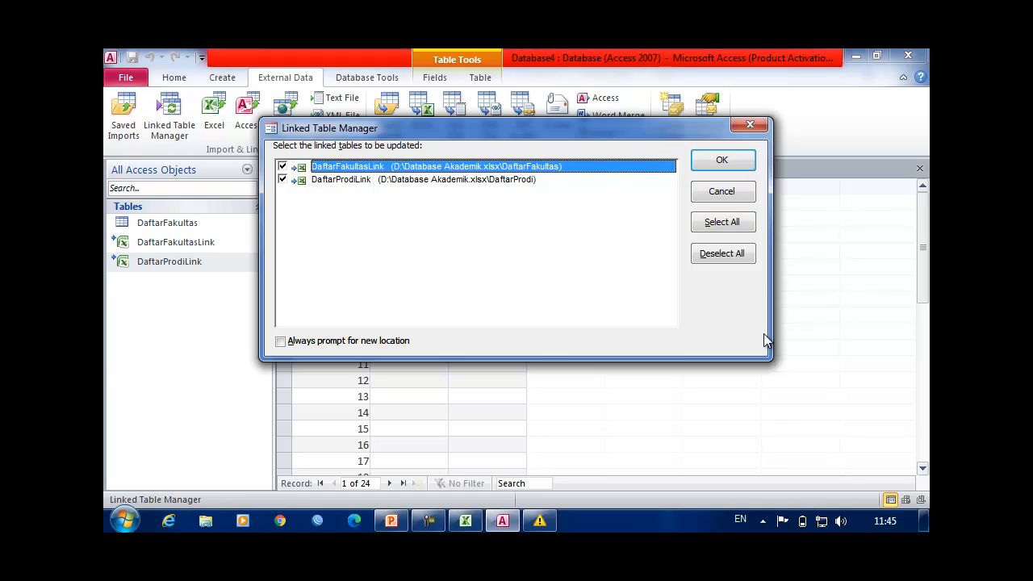
pyautogui.press('Return')
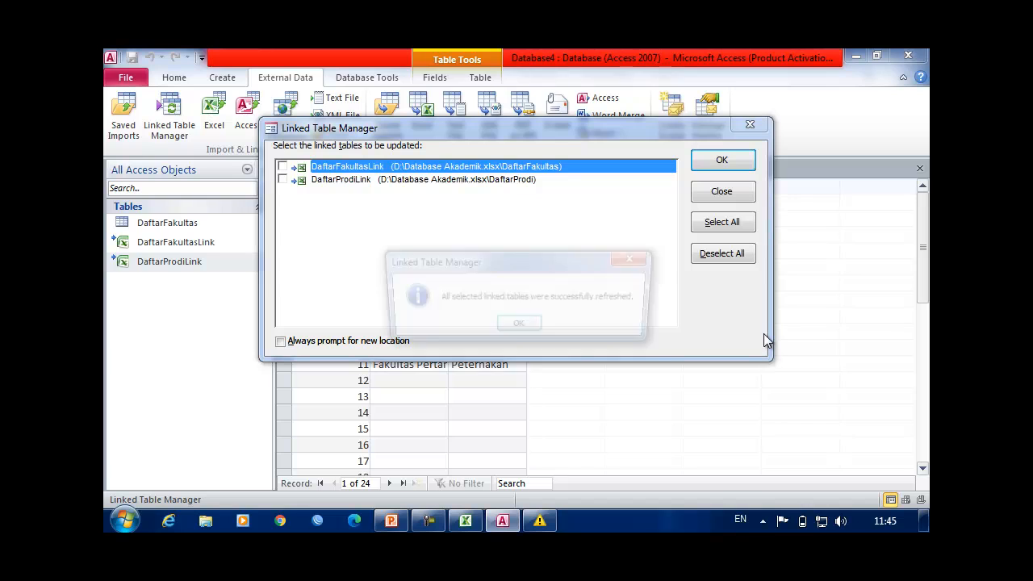
pyautogui.press('Return')
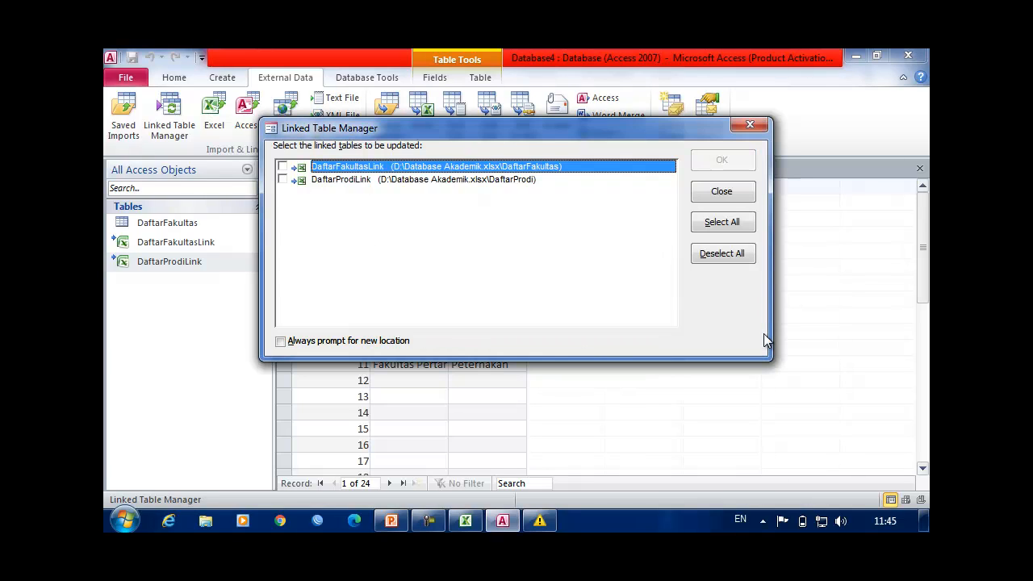
pyautogui.press('Return')
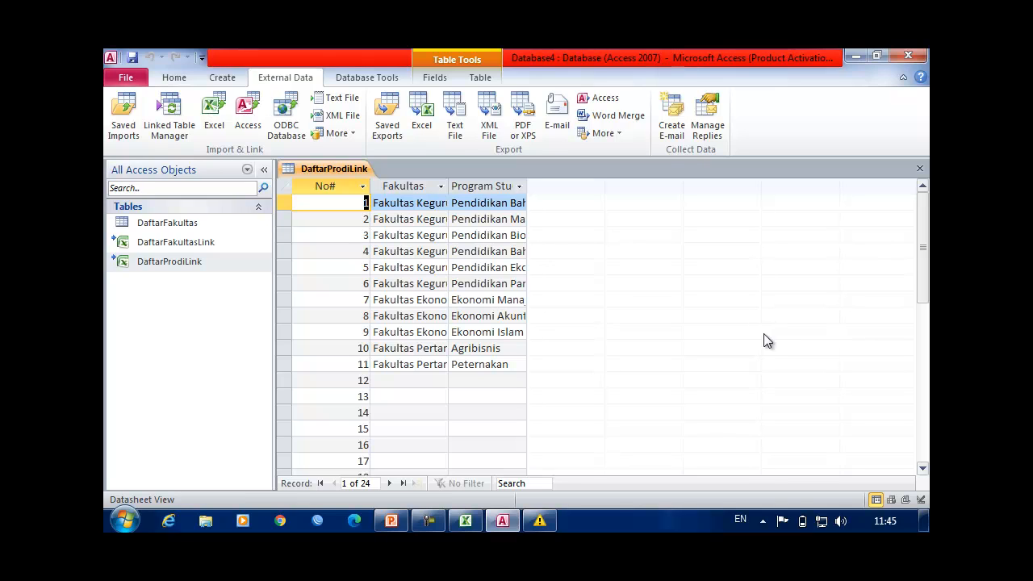
# - Examine records 10 and 11 in the refreshed DaftarProdiLink table
pyautogui.moveTo(429, 521)
pyautogui.click(496, 348)
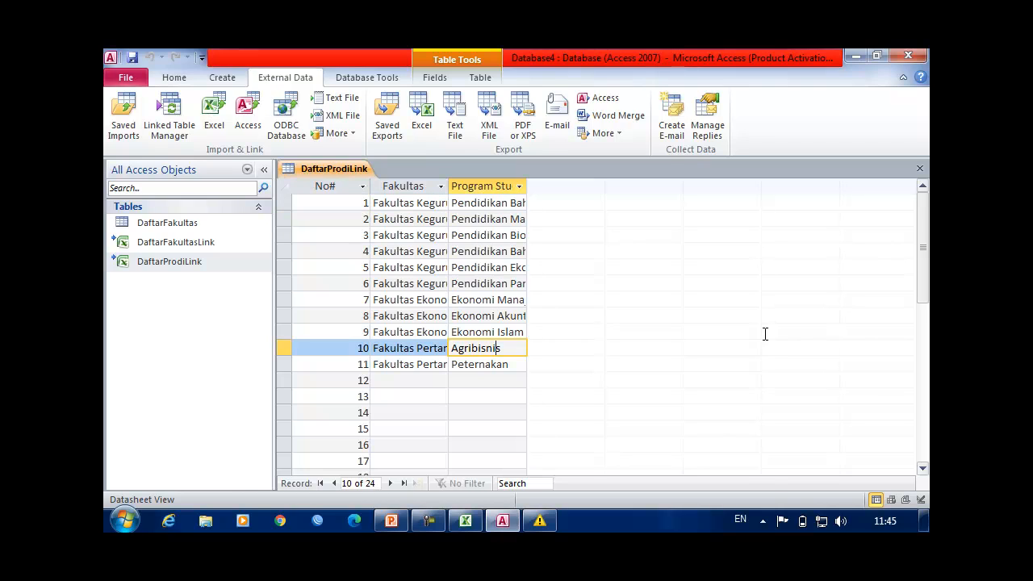
pyautogui.click(510, 364)
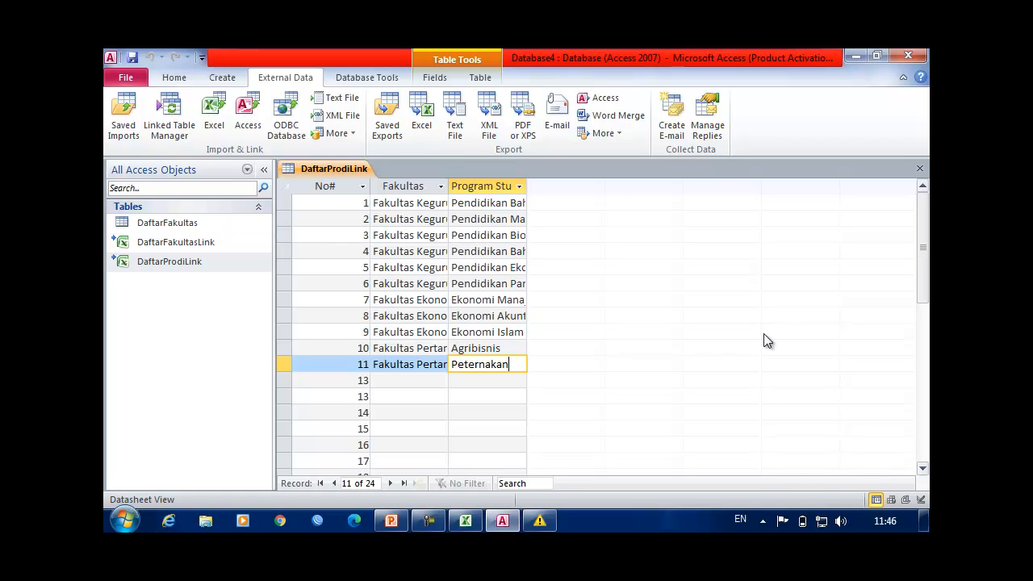
# - Start an Excel import and select Database Akademik.xlsx from the Documents library as the data source
pyautogui.click(167, 222)
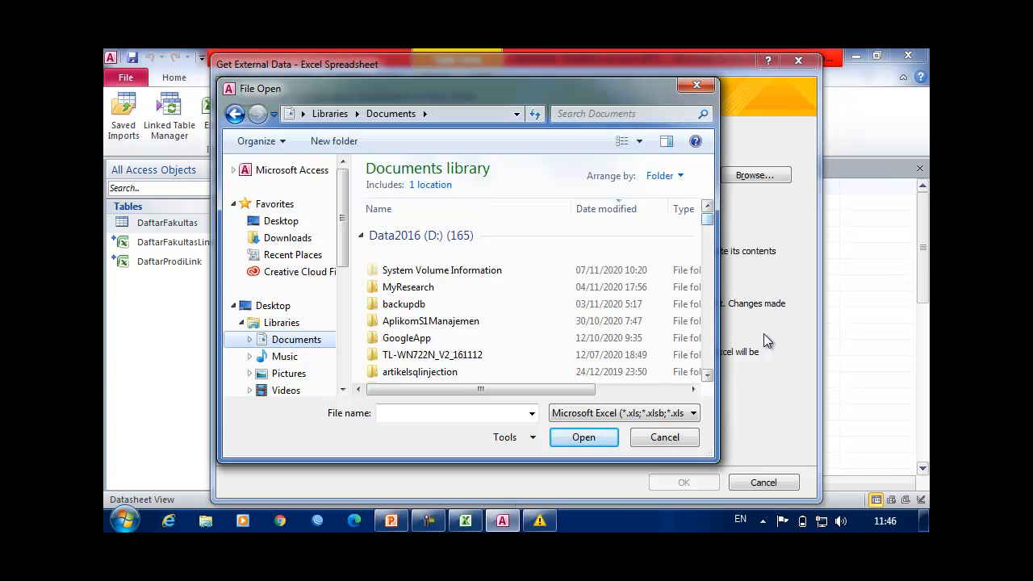
pyautogui.scroll(-20, 767, 340)
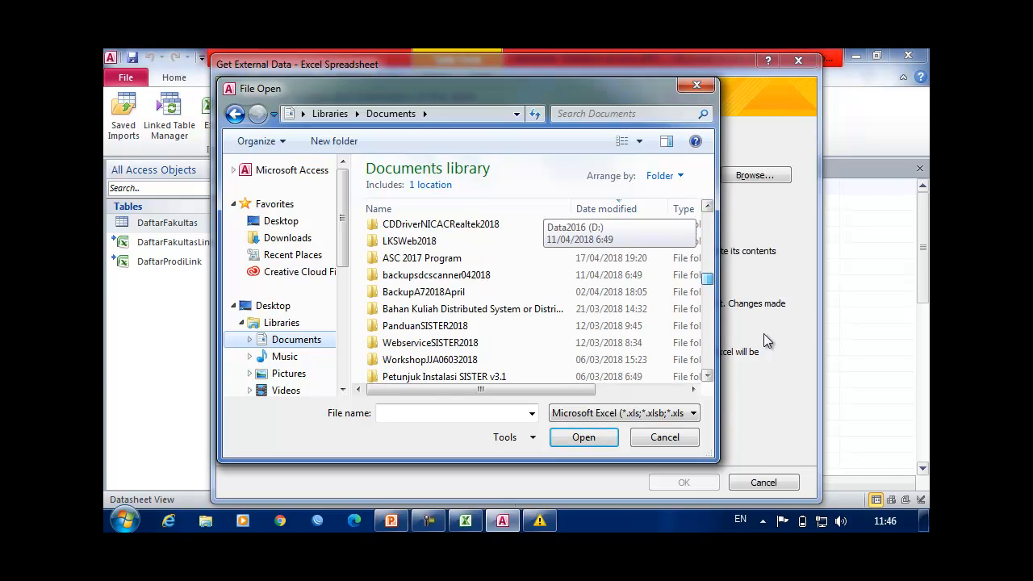
pyautogui.scroll(-10, 767, 341)
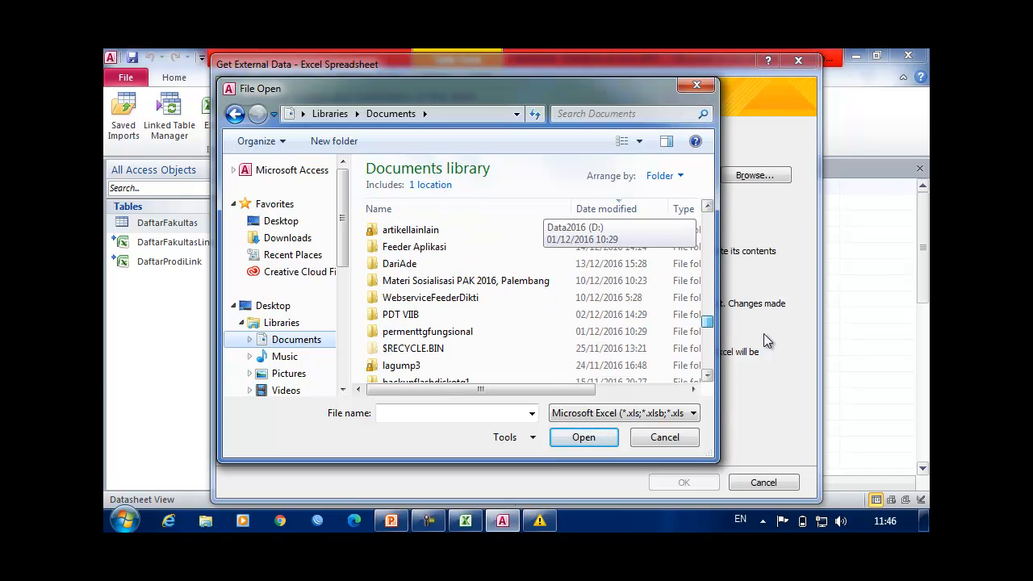
pyautogui.moveTo(707, 331); pyautogui.dragTo(706, 332)
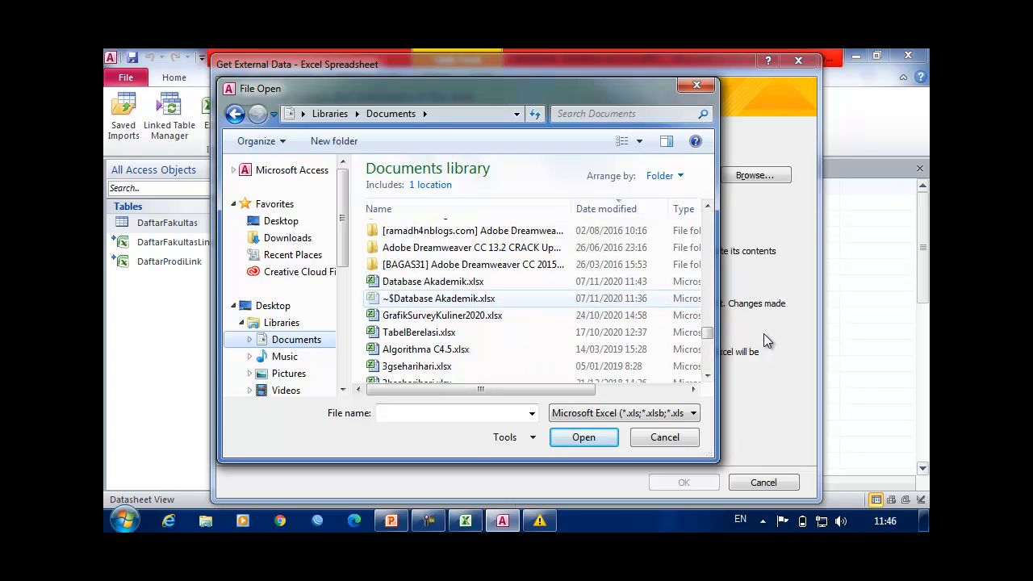
pyautogui.click(434, 282)
pyautogui.click(584, 437)
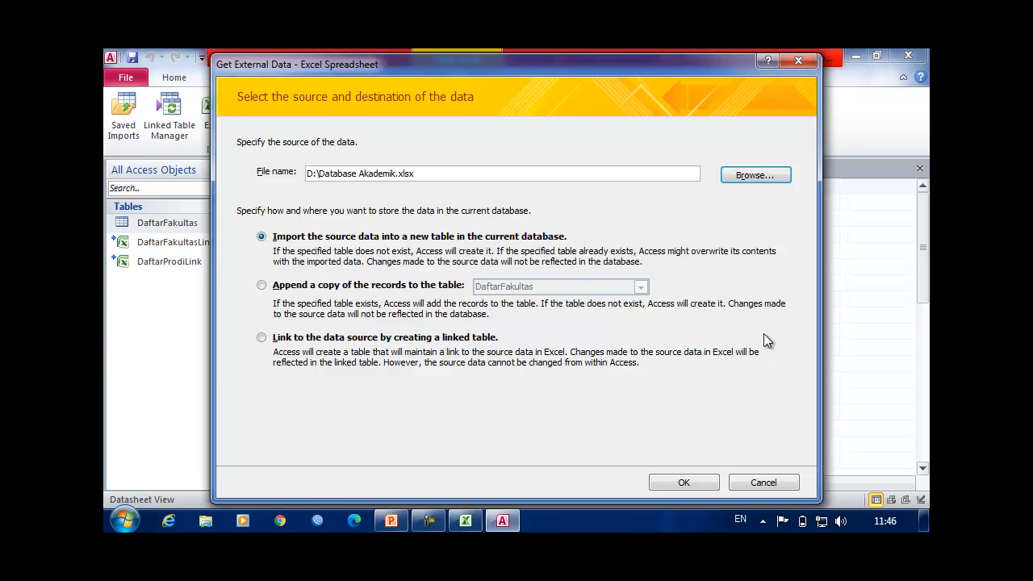
# - Import the source data into a new table, using the named range DaftarProdi, and advance to the field options
pyautogui.click(684, 483)
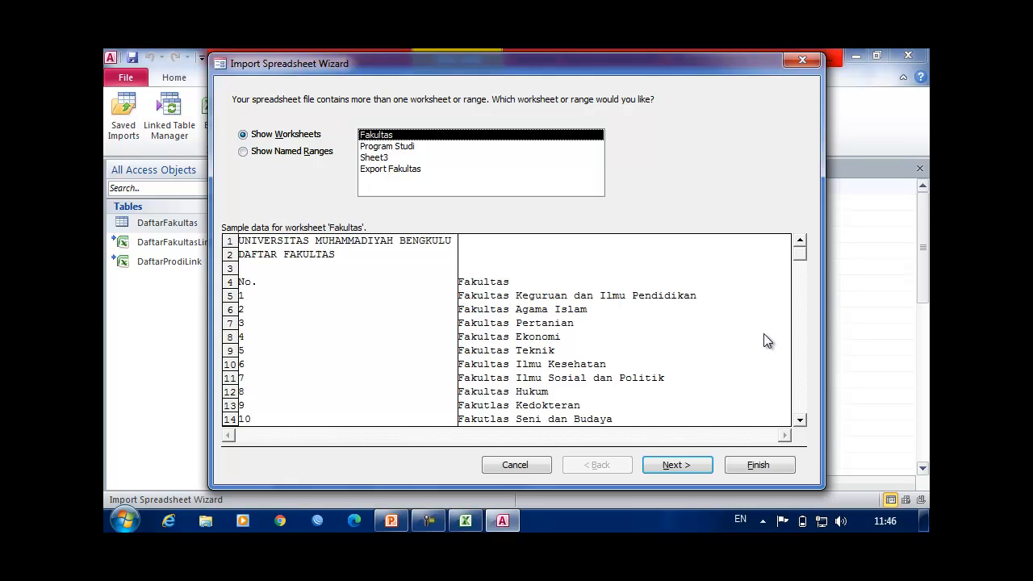
pyautogui.hotkey('alt', 'r')
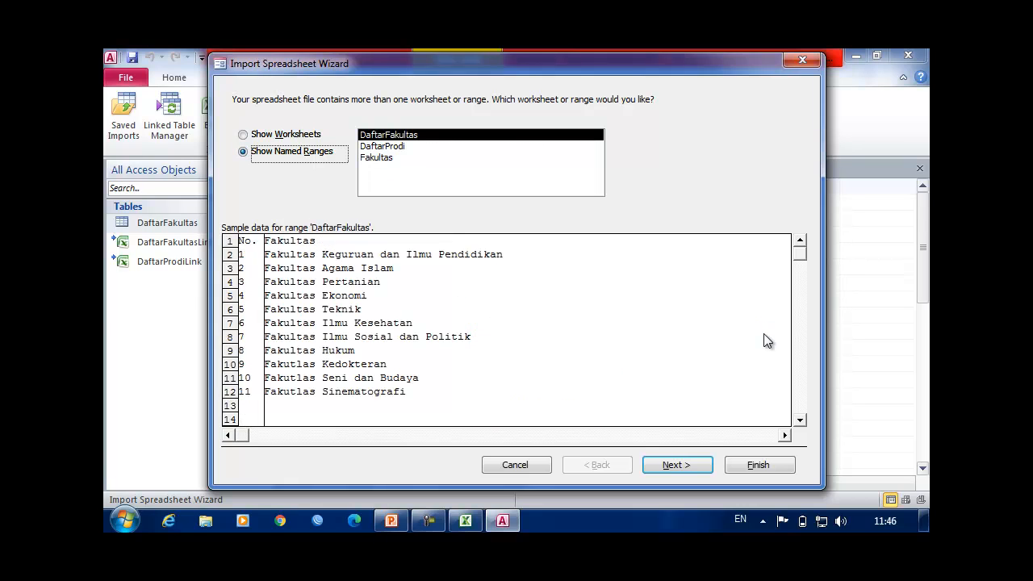
pyautogui.press('Tab')
pyautogui.press('Down')
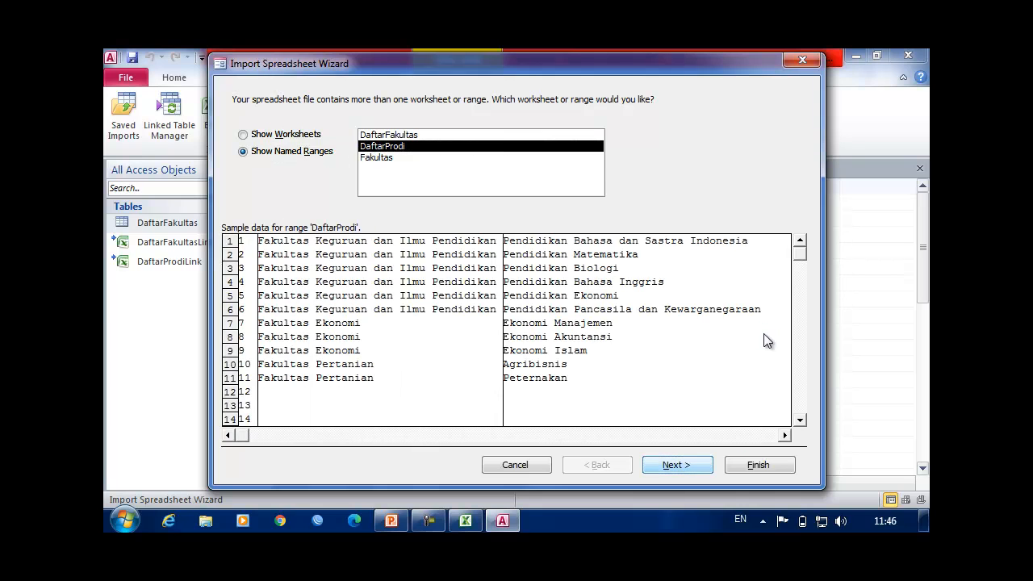
pyautogui.press('Return')
pyautogui.press('Return')
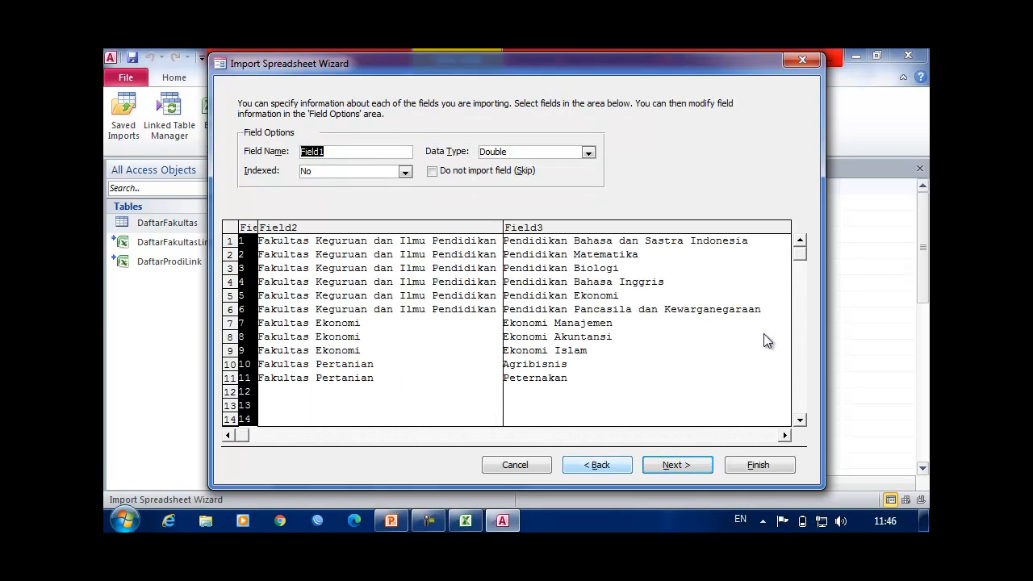
# - Return to the column headings page and set the first row as containing column headings
pyautogui.hotkey('alt', 'b')
pyautogui.press('space')
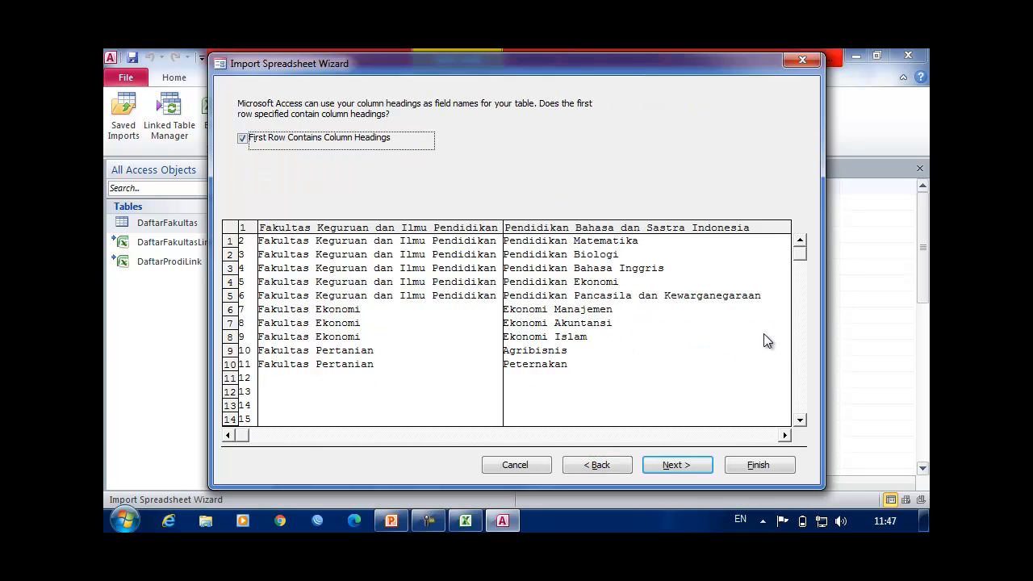
pyautogui.press('Return')
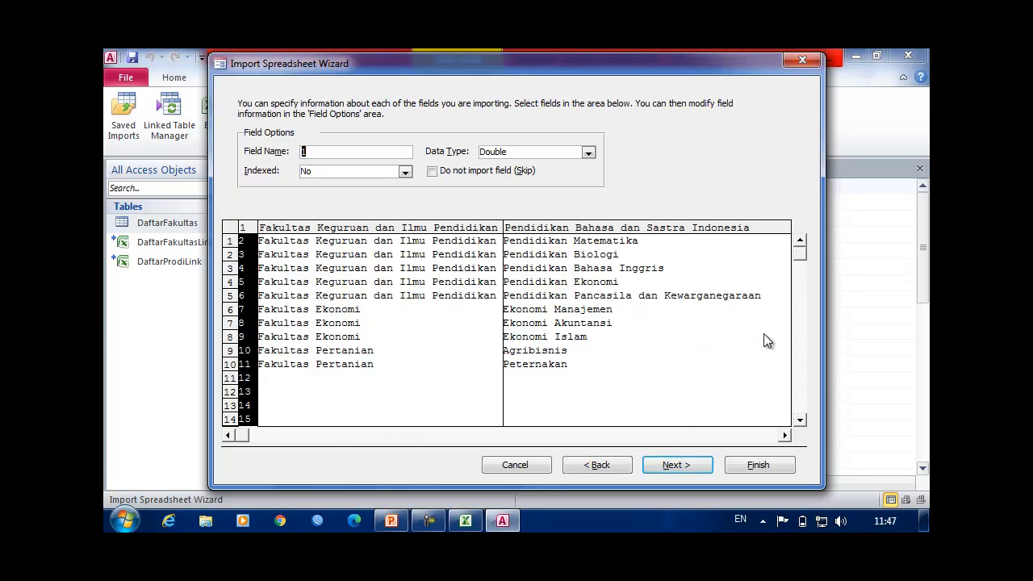
# - Set the number field's index to Yes (No Duplicates) and leave the faculty and study program fields unindexed
pyautogui.press('Tab')
pyautogui.hotkey('alt', 'Down')
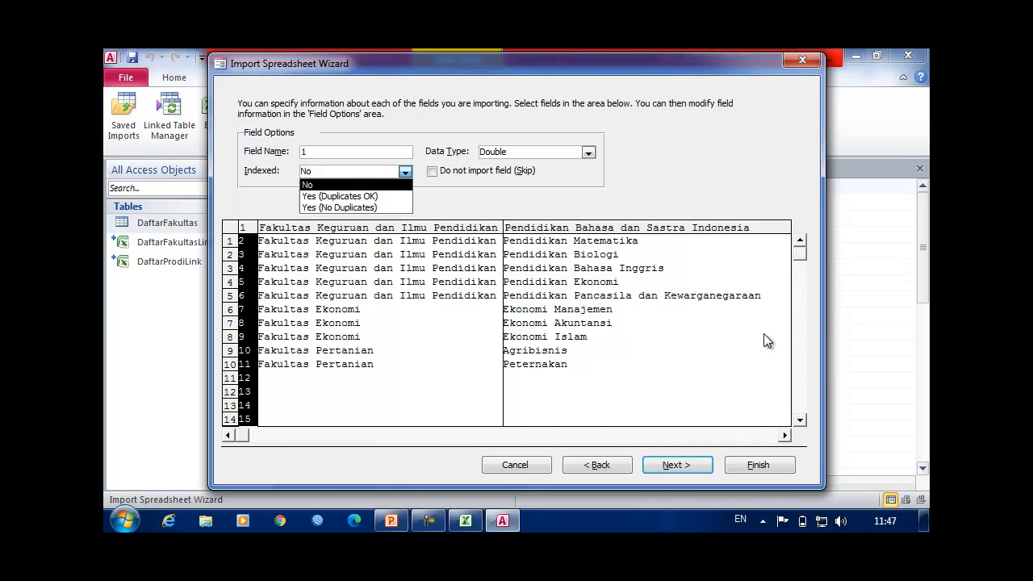
pyautogui.press('Down')
pyautogui.press('Down')
pyautogui.press('Return')
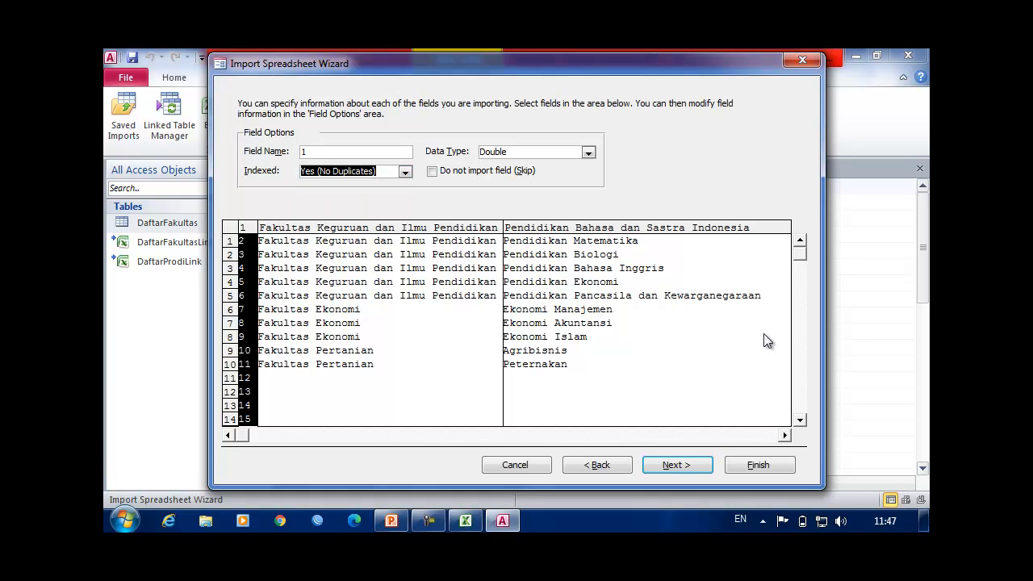
pyautogui.press('Right')
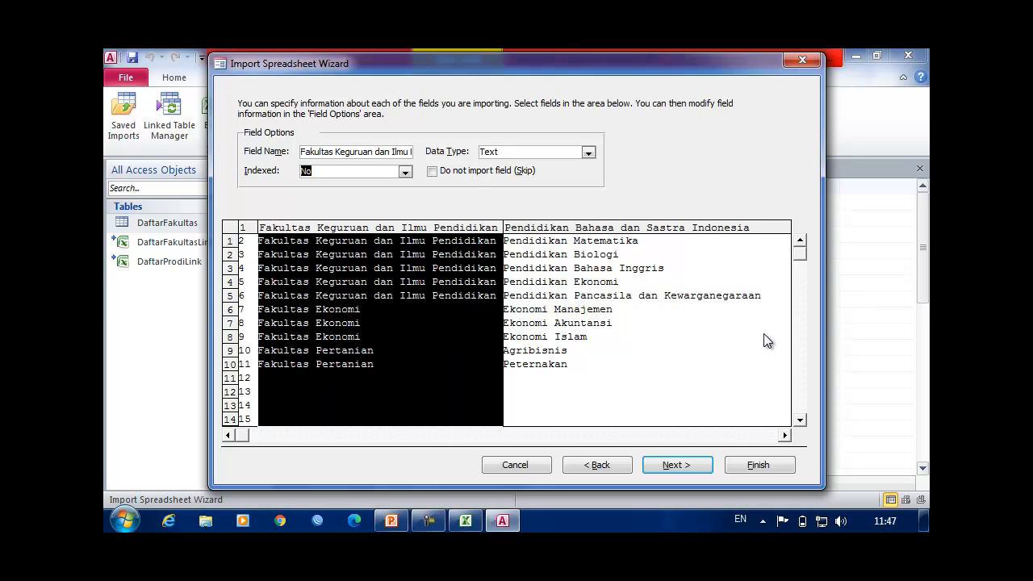
pyautogui.press('Right')
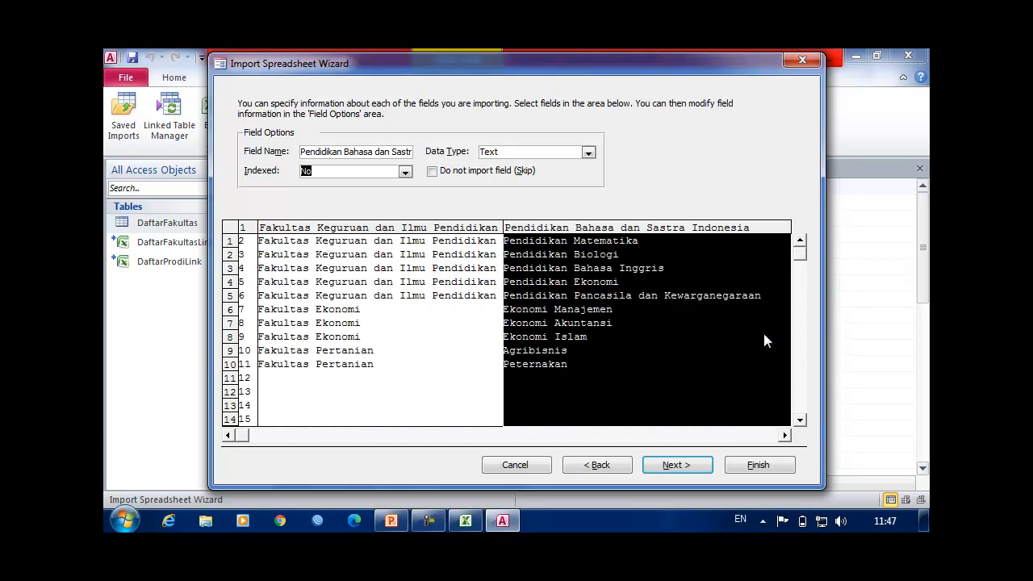
pyautogui.press('Return')
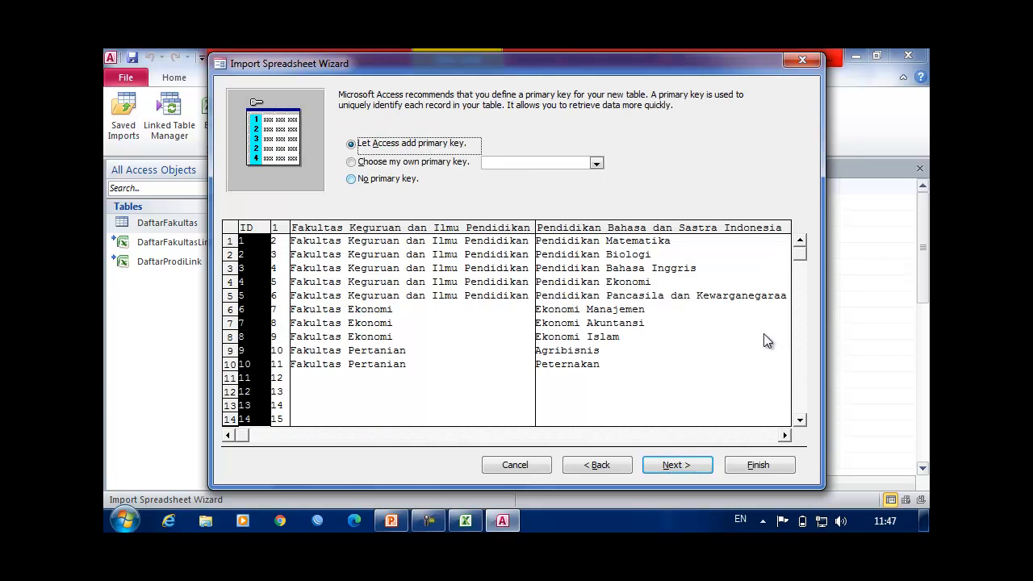
# - Choose a custom primary key, look through the candidate fields, and return to the field options
pyautogui.hotkey('alt', 'c')
pyautogui.press('Tab')
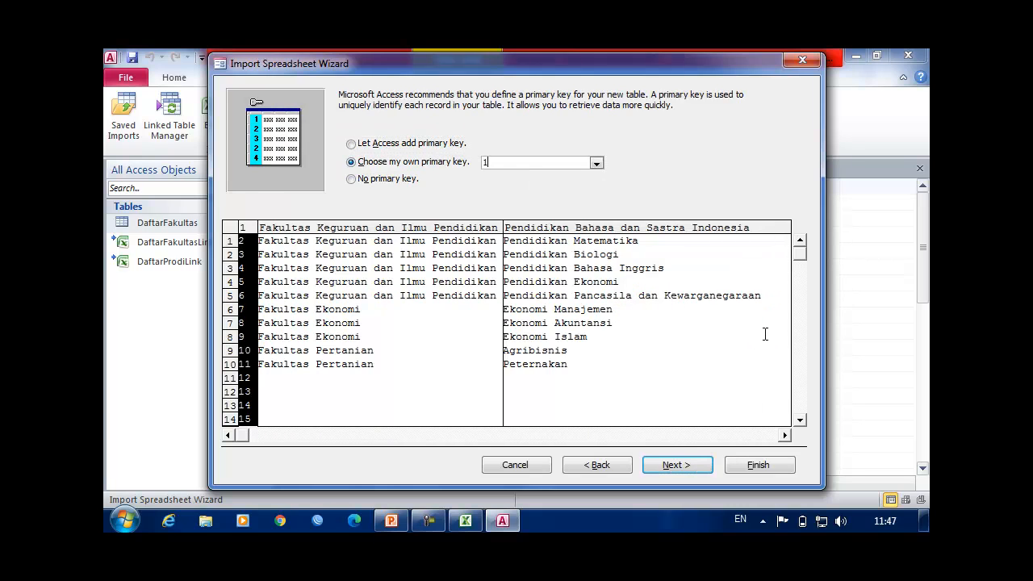
pyautogui.hotkey('alt', 'Down')
pyautogui.press('Down')
pyautogui.press('Down')
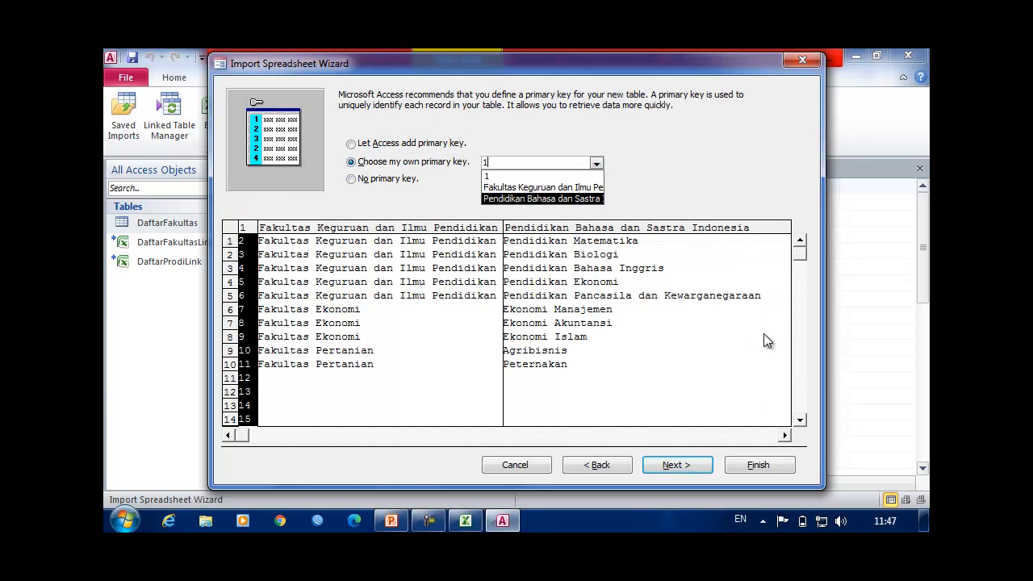
pyautogui.hotkey('alt', 'b')
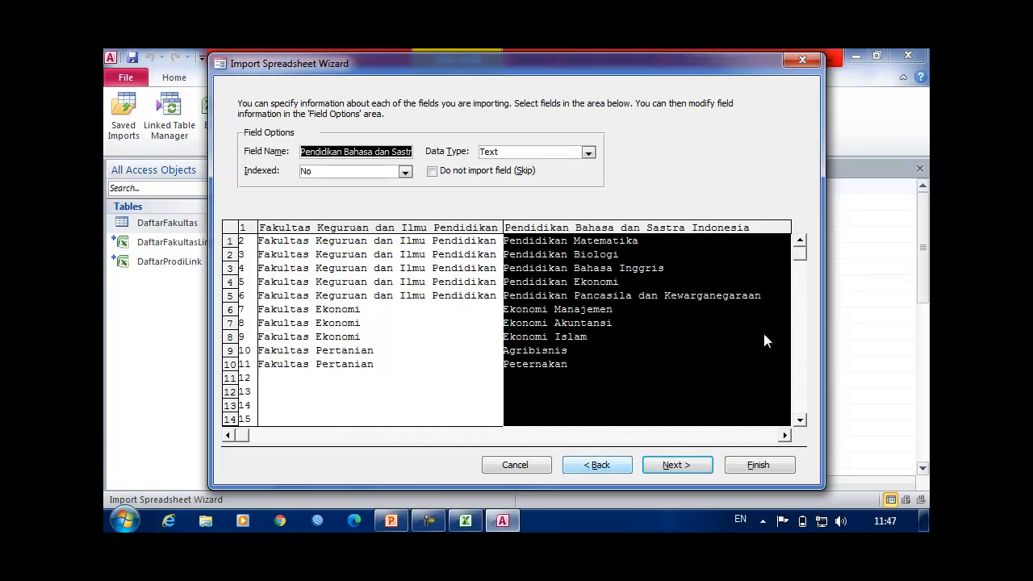
# - Return to the range selection, keep the named range DaftarProdi, and continue to the field options without using the first row as column headings
pyautogui.hotkey('alt', 'b')
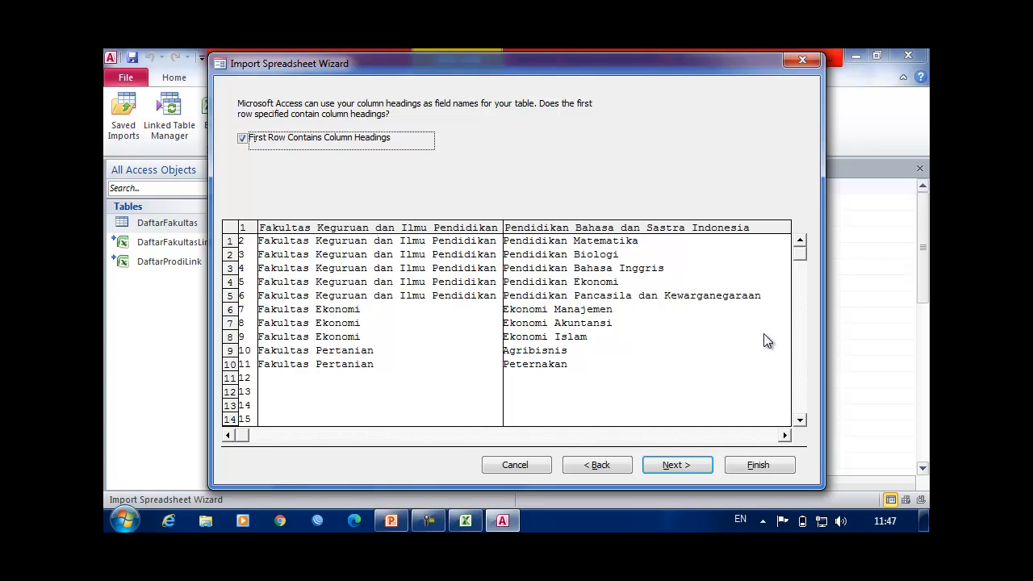
pyautogui.press('Tab')
pyautogui.hotkey('alt', 'i')
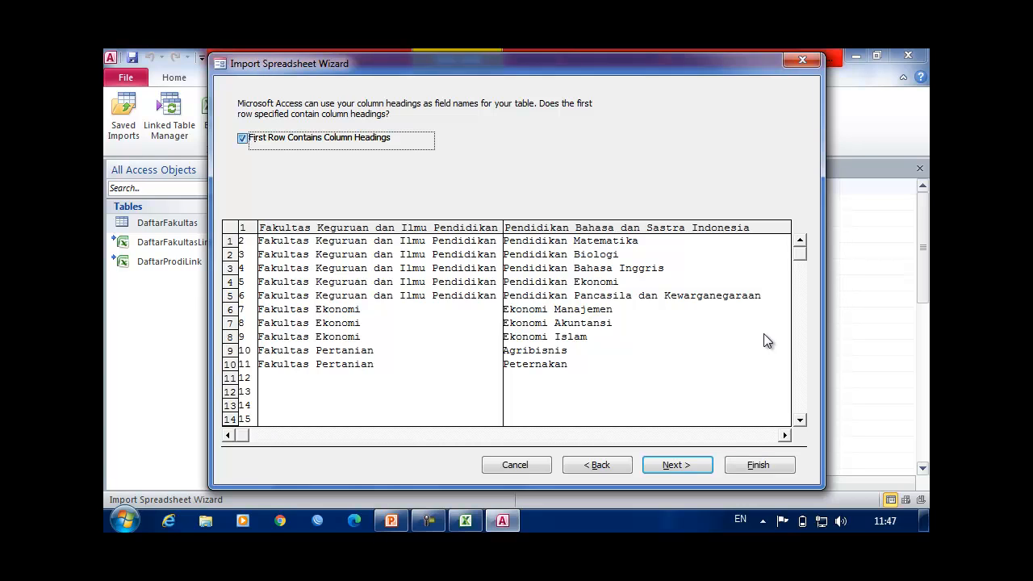
pyautogui.hotkey('alt', 'b')
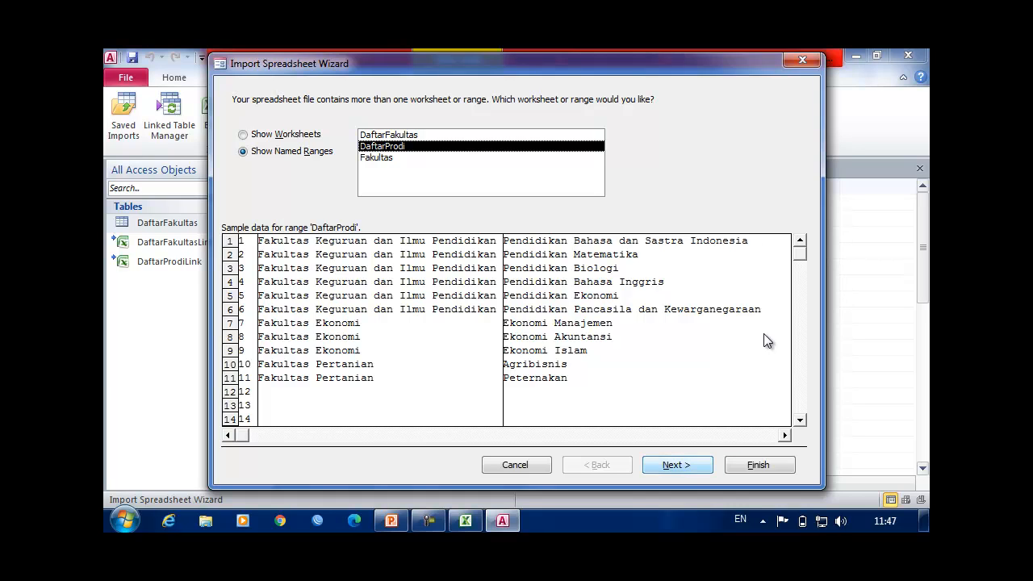
pyautogui.press('Return')
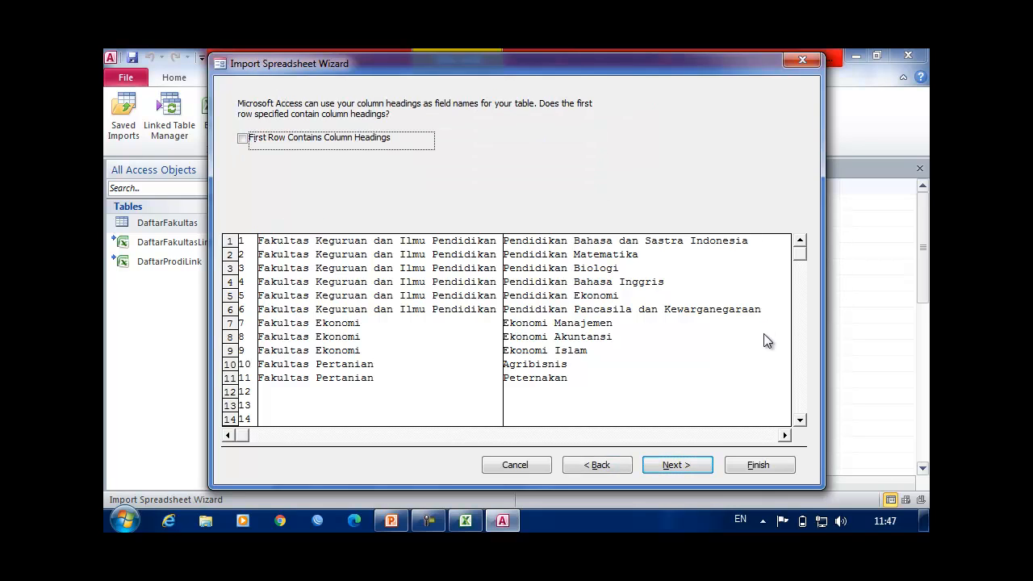
pyautogui.press('Return')
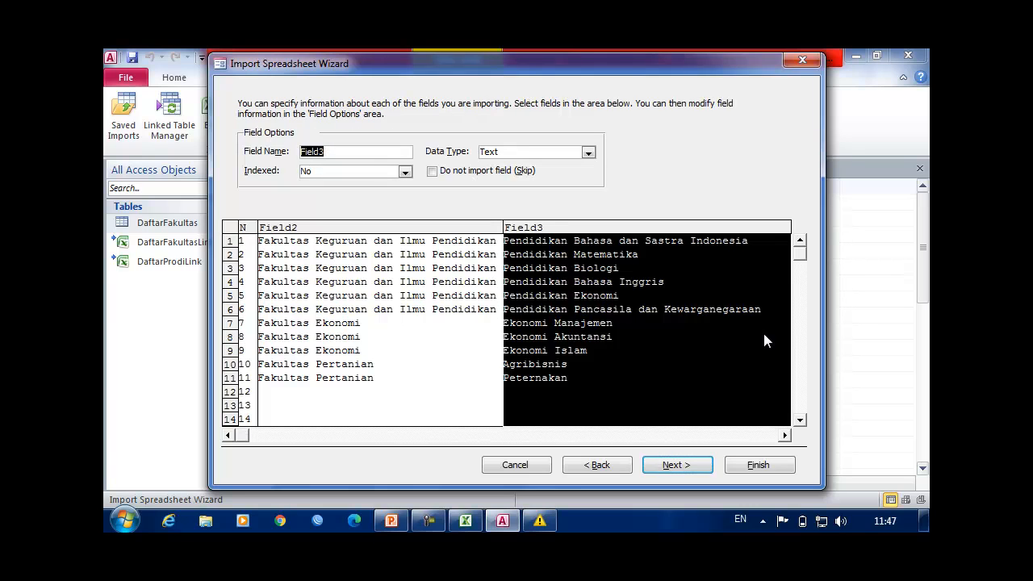
# - Name the first field No., set its data type to Integer and its index to Yes (No Duplicates)
pyautogui.write('No.')
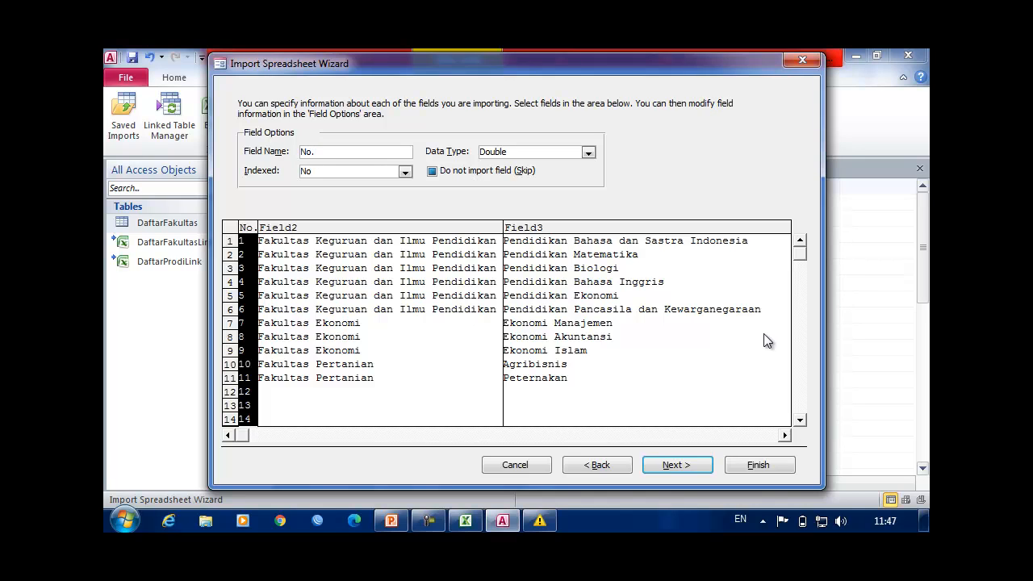
pyautogui.click(525, 152)
pyautogui.click(589, 152)
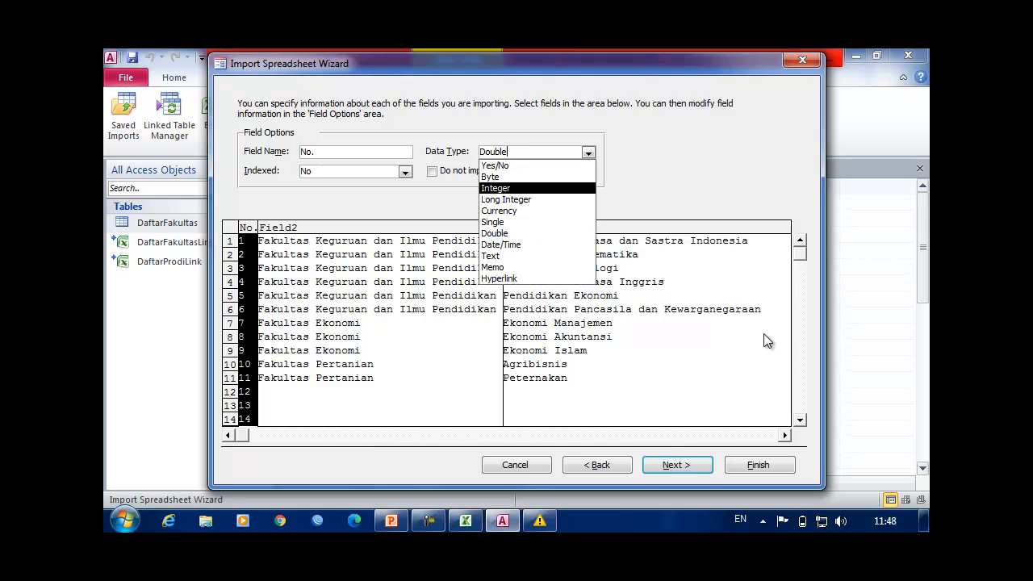
pyautogui.click(495, 188)
pyautogui.click(405, 171)
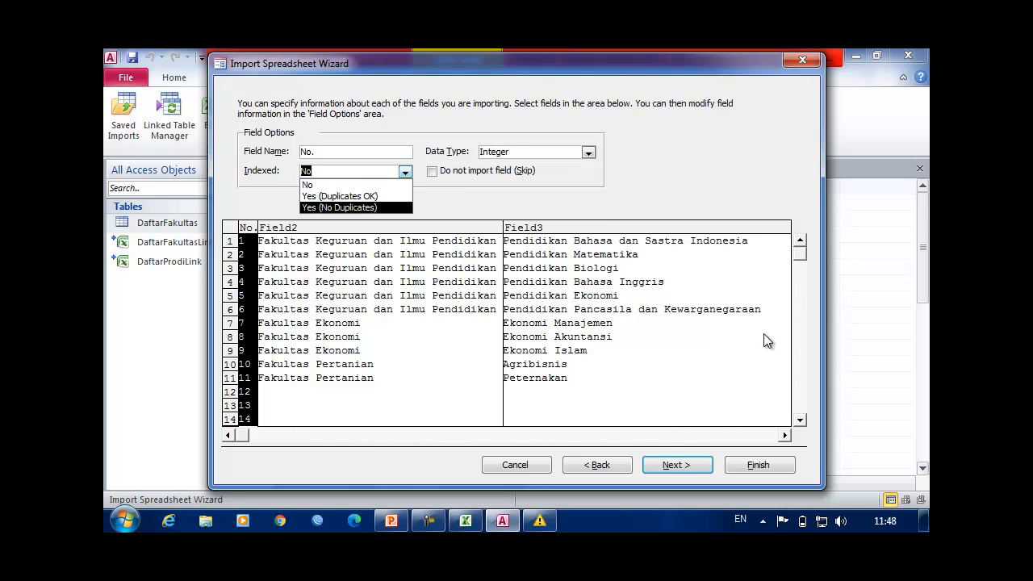
pyautogui.click(339, 208)
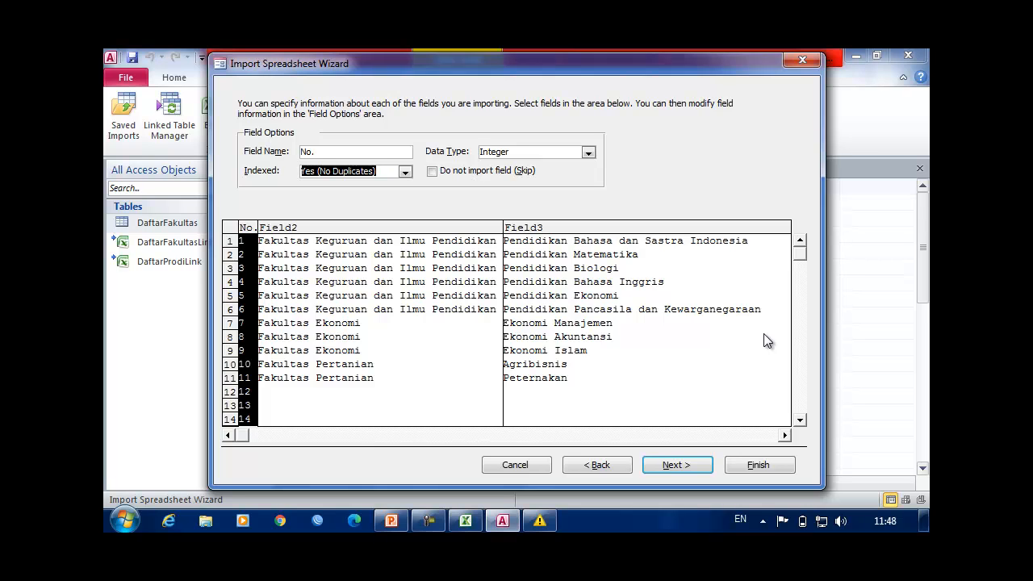
# - Name the second field Fakultas and the third field Program Studi, and submit the field options
pyautogui.click(379, 227)
pyautogui.doubleClick(322, 151)
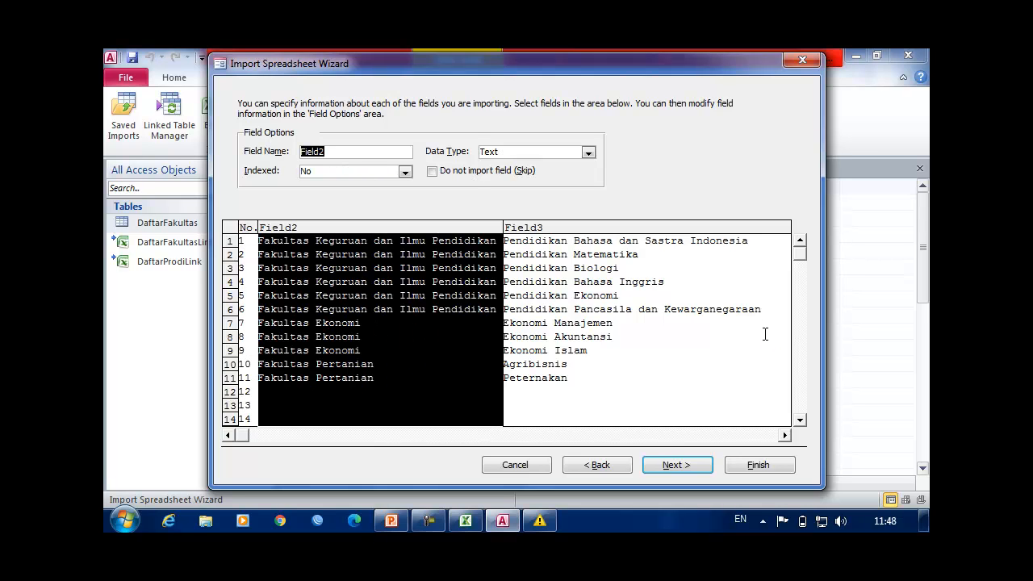
pyautogui.write('Fakutlas')
pyautogui.press('BackSpace')
pyautogui.press('BackSpace')
pyautogui.press('BackSpace')
pyautogui.press('BackSpace')
pyautogui.write('ltas')
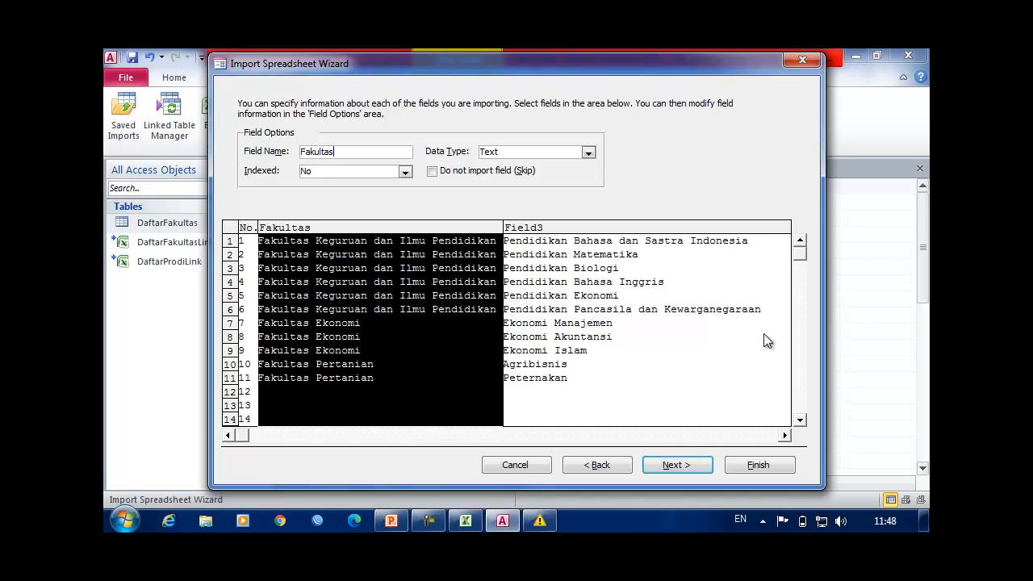
pyautogui.click(765, 339)
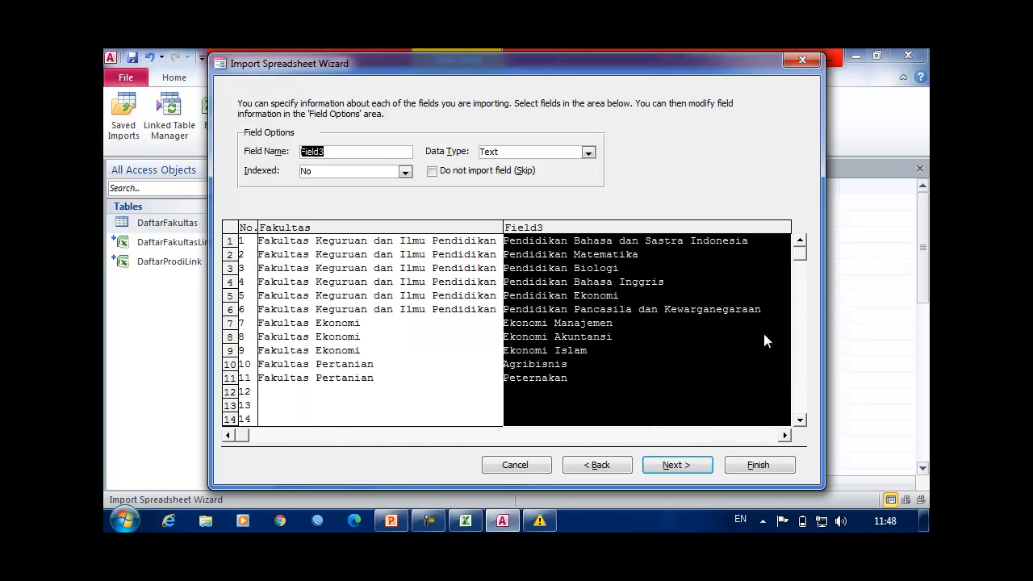
pyautogui.write('Program Studi')
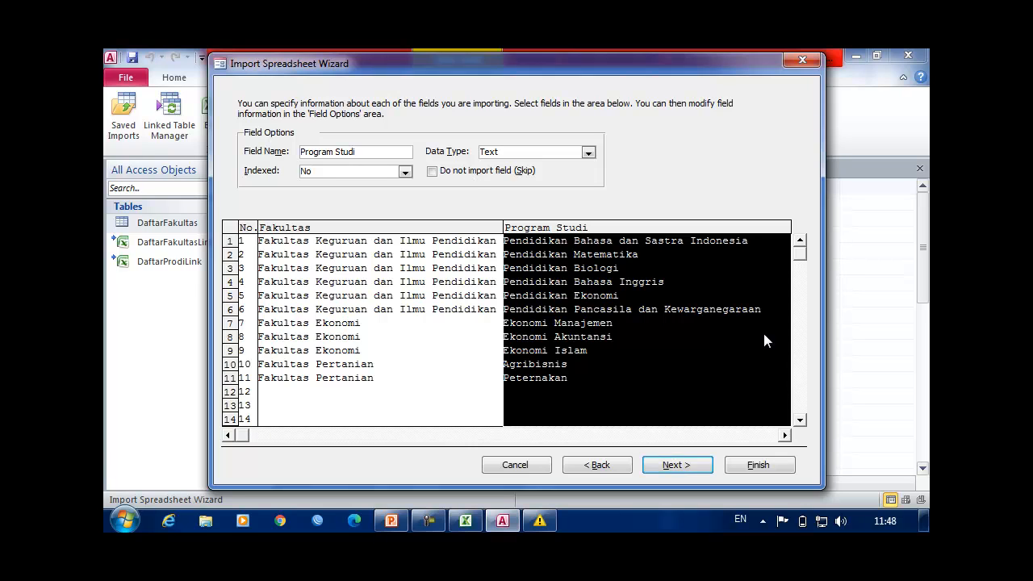
pyautogui.press('Return')
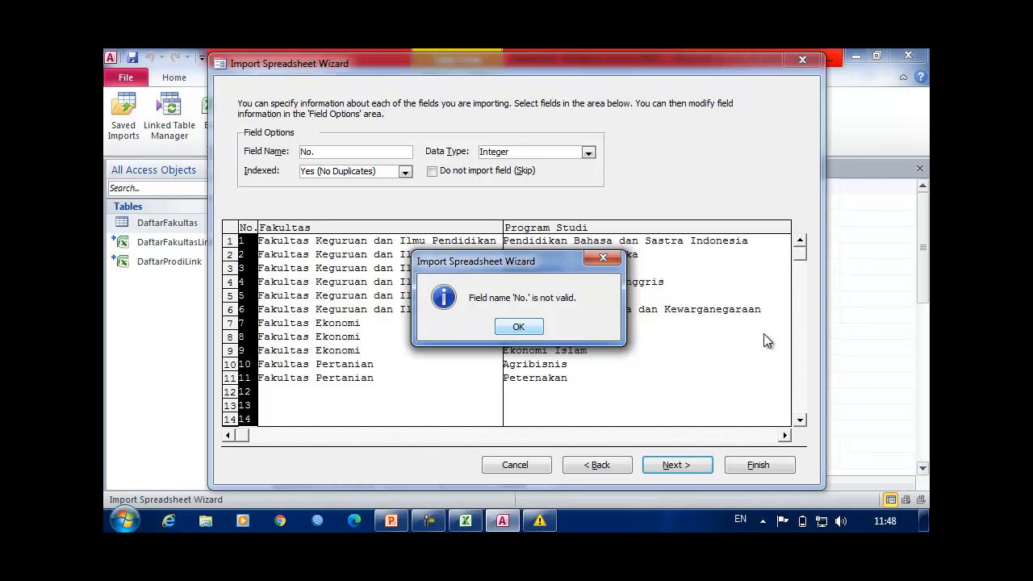
# - Rename the first field to No, without the period, and continue to the primary key options
pyautogui.press('Return')
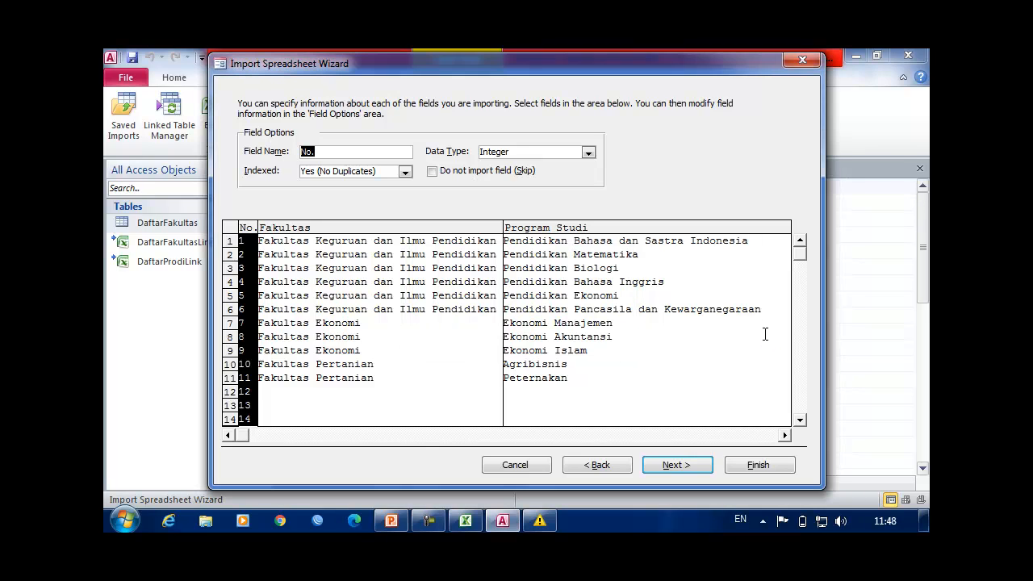
pyautogui.press('End')
pyautogui.press('BackSpace')
pyautogui.press('Tab')
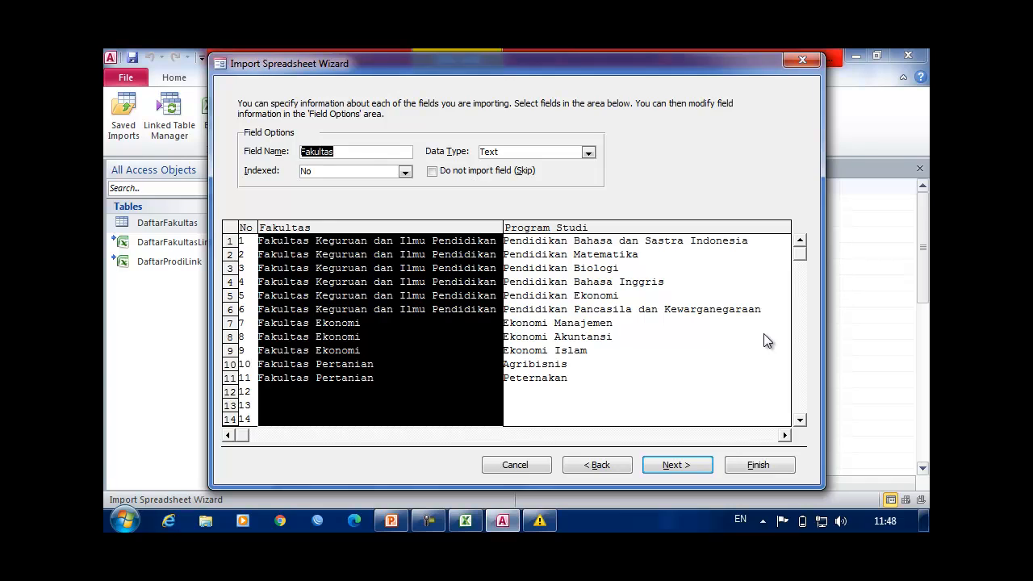
pyautogui.press('Left')
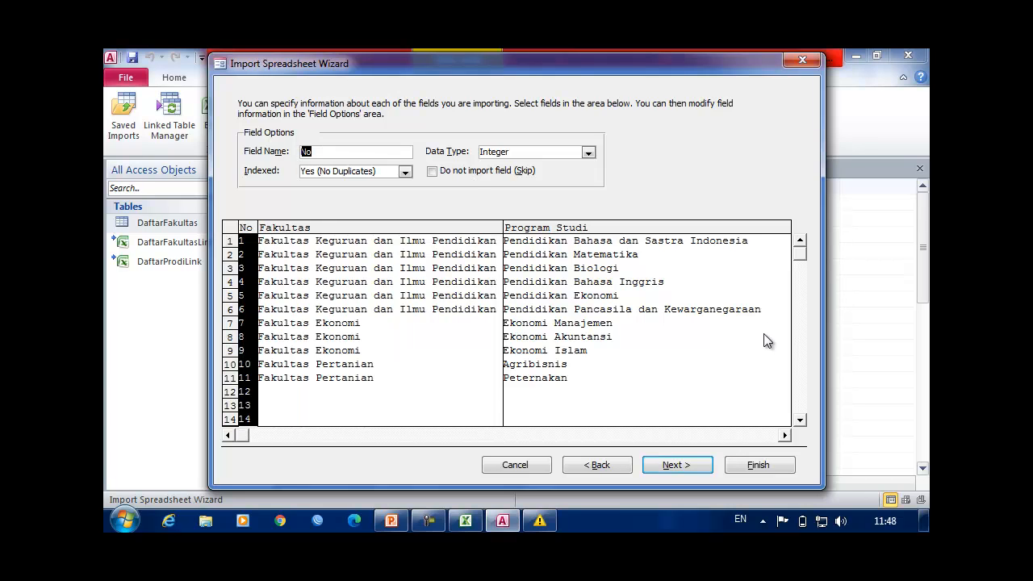
pyautogui.press('Return')
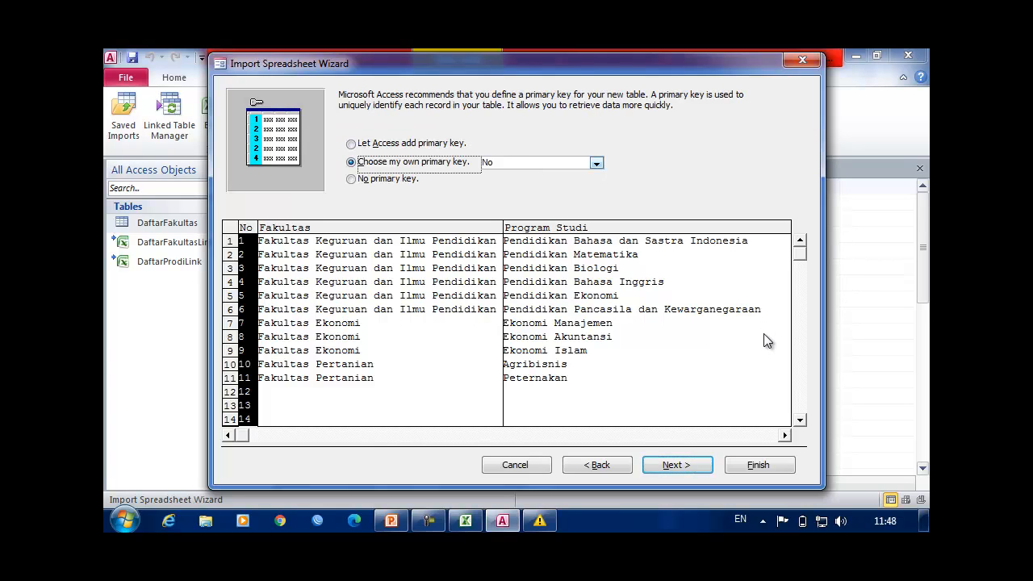
# - Keep No as the chosen primary key and finish the import into the table DaftarProdi without saving the import steps
pyautogui.click(596, 163)
pyautogui.click(596, 163)
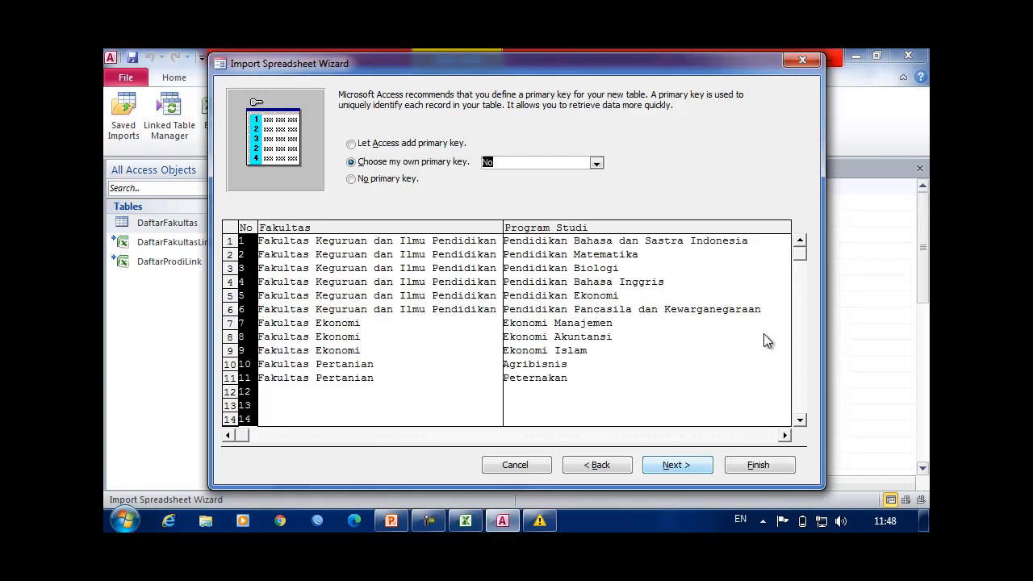
pyautogui.press('Return')
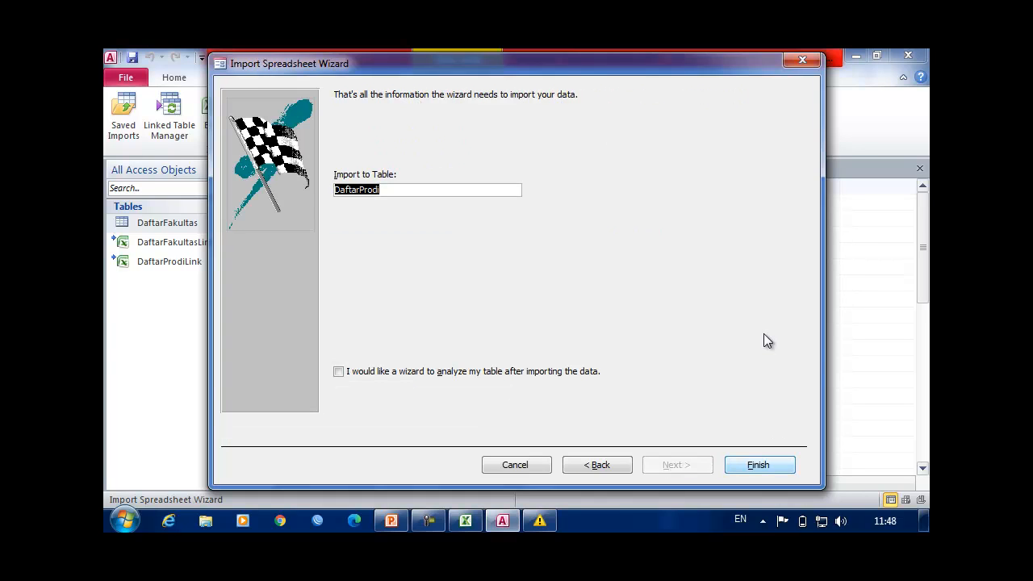
pyautogui.press('Return')
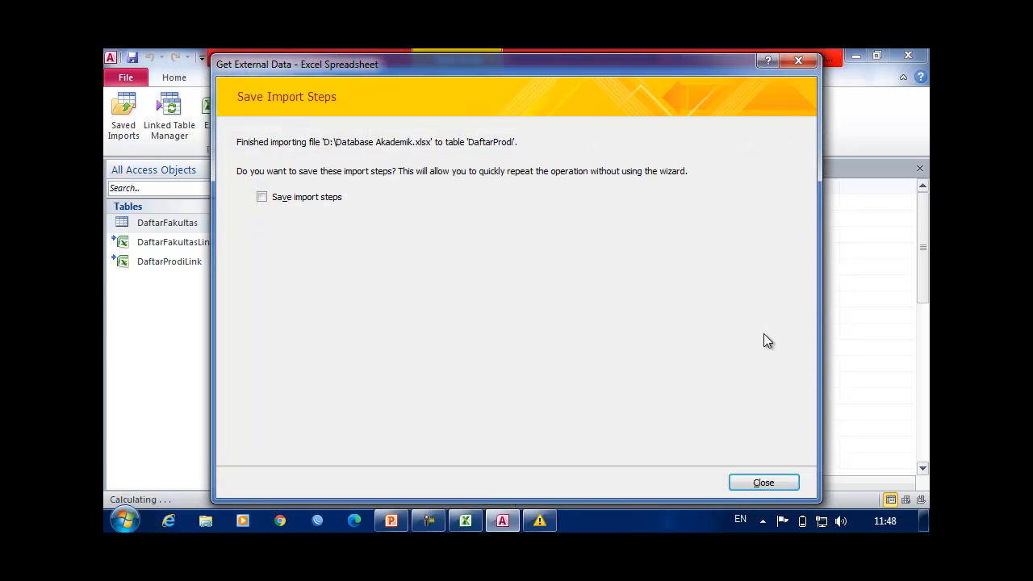
pyautogui.press('Return')
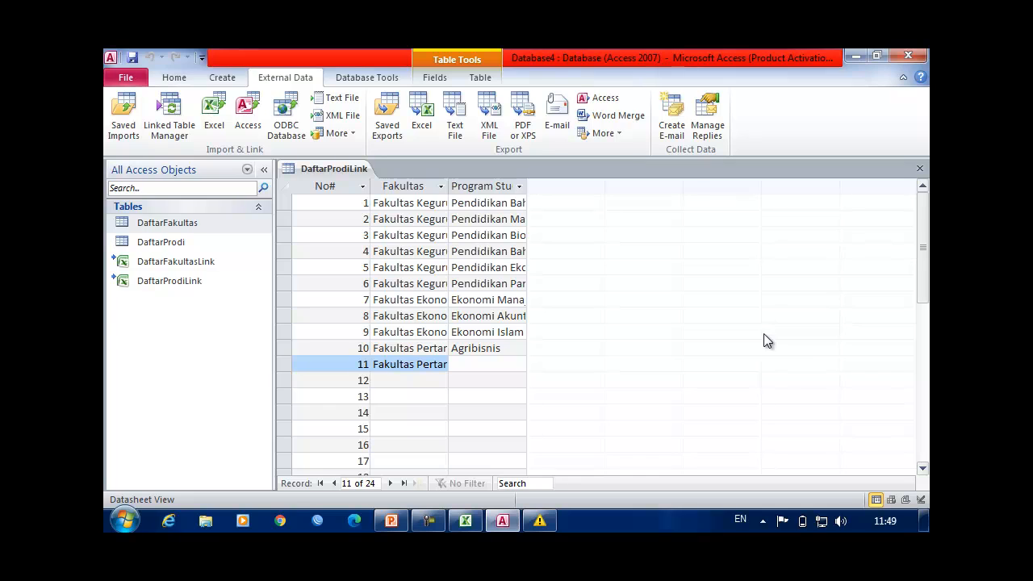
# - Open the imported DaftarProdi table in Datasheet View and select the linked table DaftarProdiLink
pyautogui.click(166, 245)
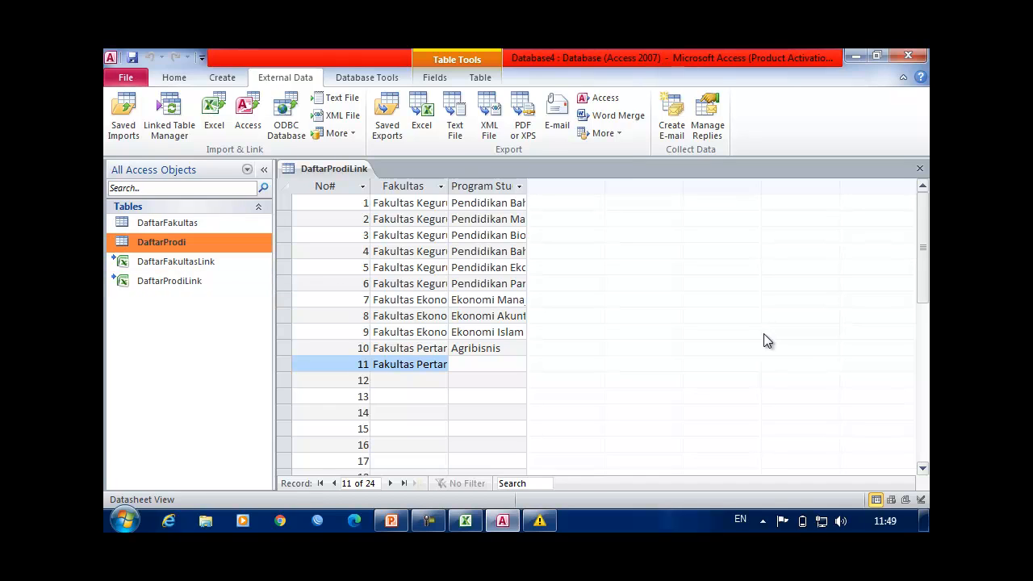
pyautogui.doubleClick(161, 242)
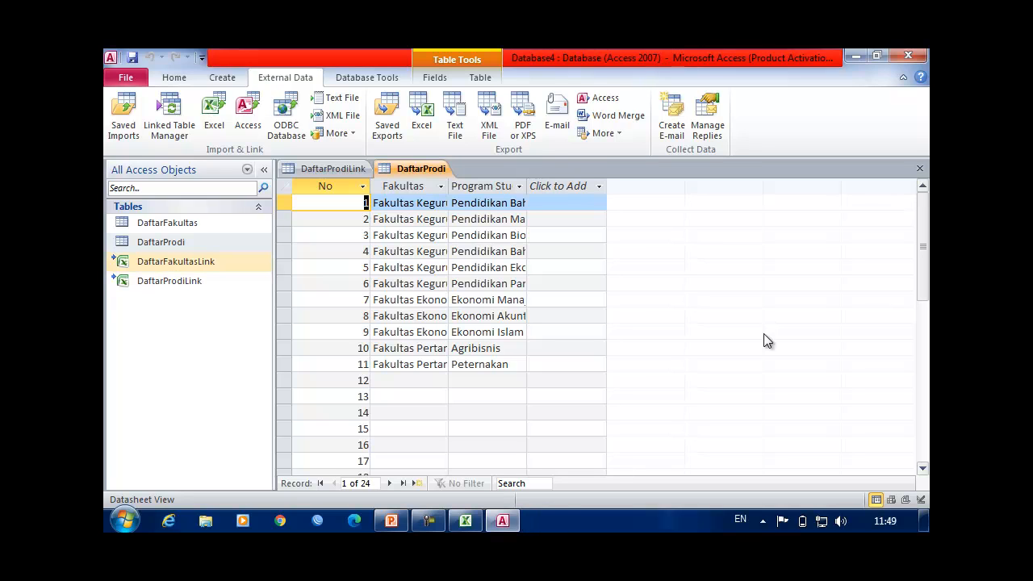
pyautogui.click(169, 281)
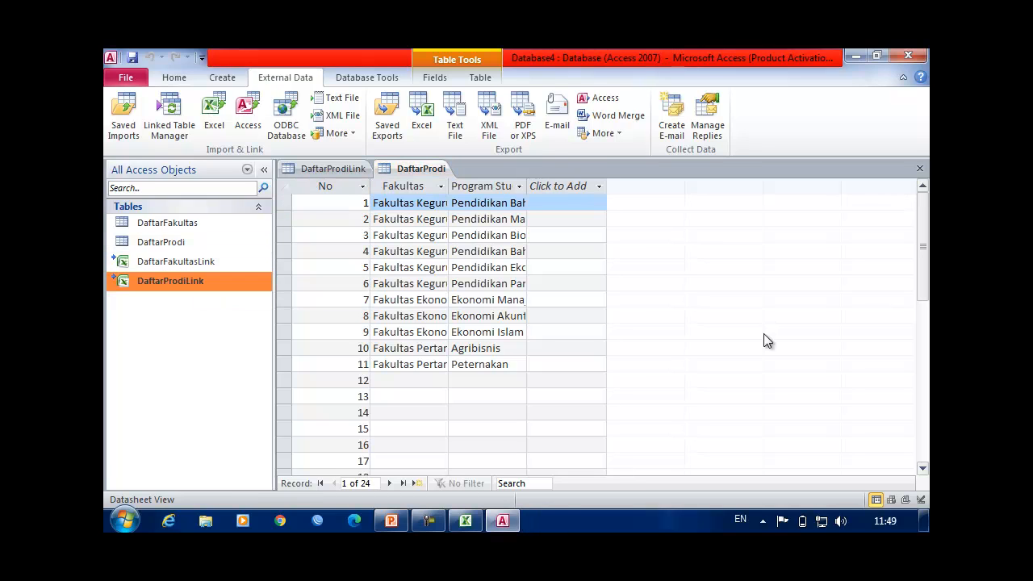